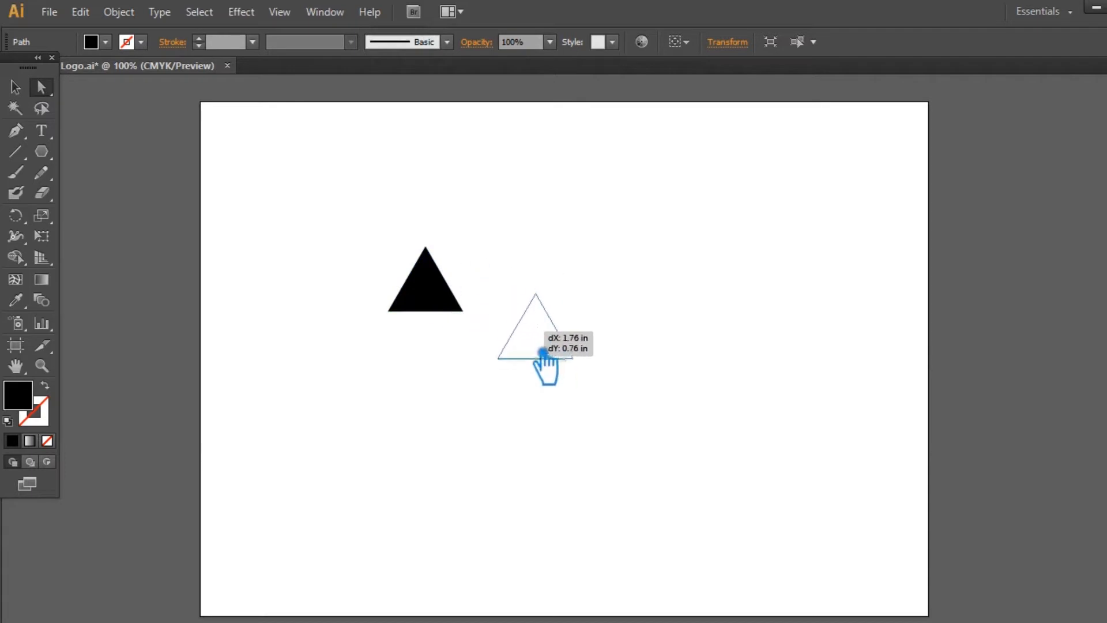
- Move the black triangle's apex anchor point straight down to Y 3.875 in to flatten the triangle
{"action": "left_click", "coordinate": [146, 277]}
{"action": "left_click", "coordinate": [41, 366]}
{"action": "left_click_drag", "start_coordinate": [383, 211], "coordinate": [692, 474]}
{"action": "left_click", "coordinate": [42, 86]}
{"action": "left_click", "coordinate": [600, 360]}
{"action": "left_click", "coordinate": [393, 261]}
{"action": "left_click", "coordinate": [41, 365]}
{"action": "left_click_drag", "start_coordinate": [398, 218], "coordinate": [740, 506]}
{"action": "left_click_drag", "start_coordinate": [747, 410], "coordinate": [743, 383]}
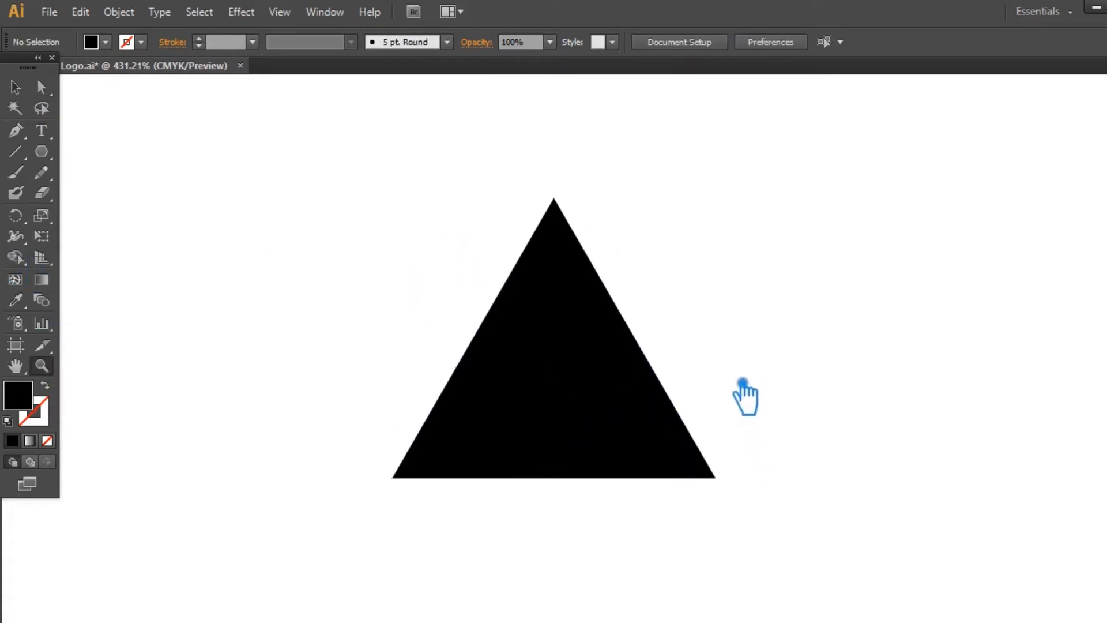
{"action": "left_click", "coordinate": [15, 87]}
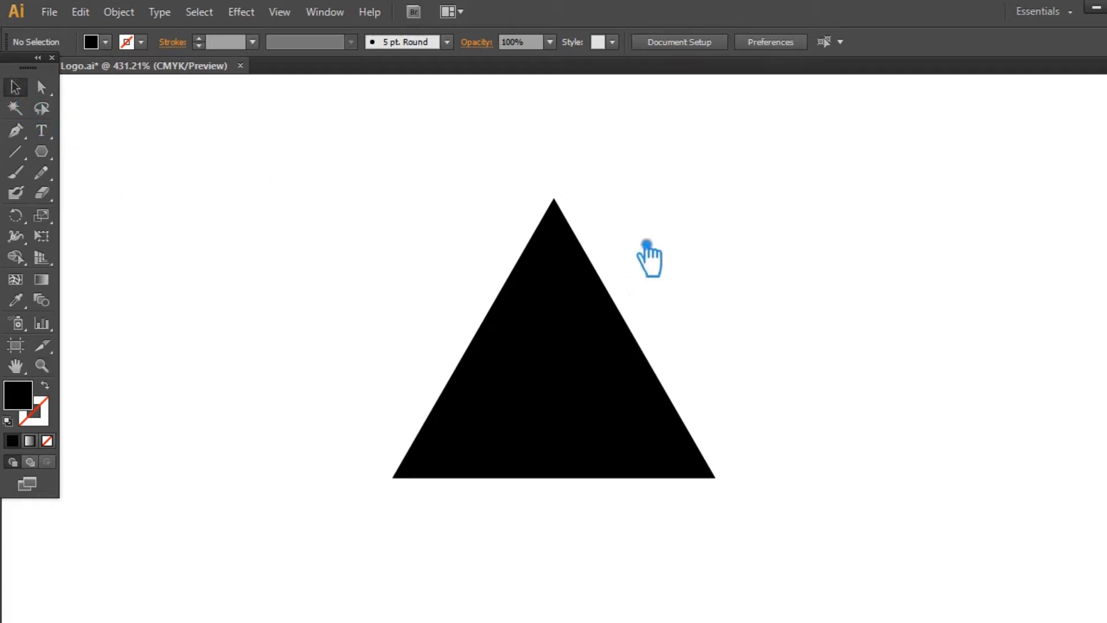
{"action": "key", "text": "a"}
{"action": "left_click", "coordinate": [554, 200]}
{"action": "key", "text": "Down"}
{"action": "key", "text": "Down"}
{"action": "key", "text": "Down"}
{"action": "key", "text": "Down"}
{"action": "key", "text": "Down"}
{"action": "key", "text": "Down"}
{"action": "key", "text": "Down"}
{"action": "key", "text": "Down"}
{"action": "key", "text": "Down"}
{"action": "key", "text": "Down"}
{"action": "key", "text": "Down"}
{"action": "key", "text": "Down"}
{"action": "key", "text": "Down"}
{"action": "key", "text": "Down"}
{"action": "key", "text": "Down"}
{"action": "key", "text": "Down"}
{"action": "key", "text": "Down"}
{"action": "key", "text": "Down"}
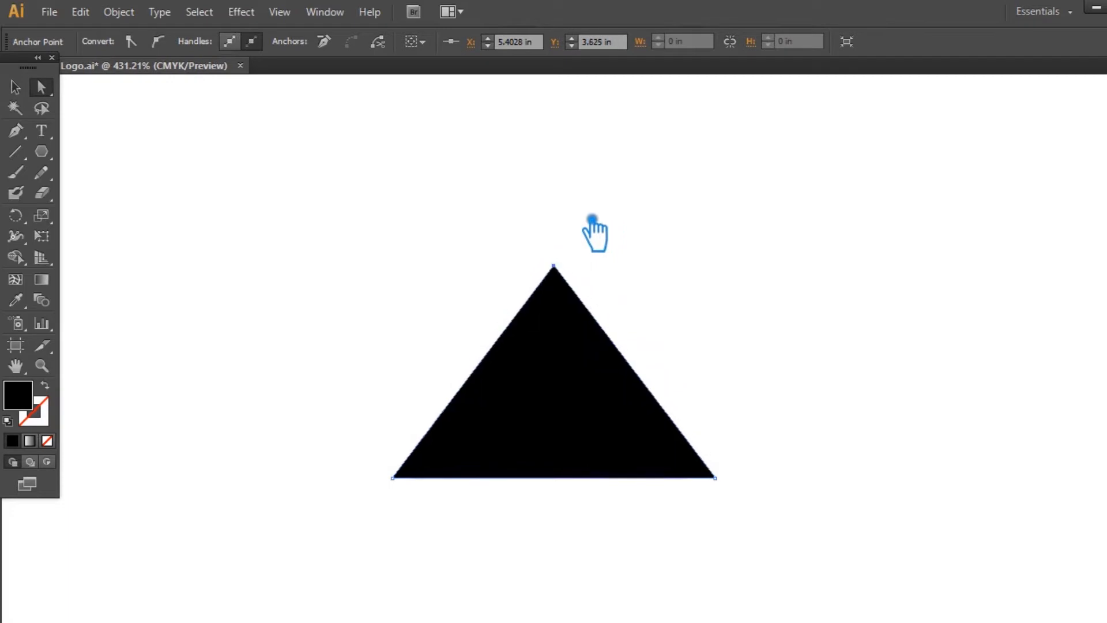
{"action": "key", "text": "Down"}
{"action": "key", "text": "Down"}
{"action": "key", "text": "Down"}
{"action": "key", "text": "Down"}
{"action": "key", "text": "Down"}
{"action": "key", "text": "Down"}
{"action": "key", "text": "Down"}
{"action": "key", "text": "Down"}
{"action": "key", "text": "Down"}
{"action": "key", "text": "Down"}
{"action": "key", "text": "Down"}
{"action": "key", "text": "Down"}
{"action": "key", "text": "Down"}
{"action": "key", "text": "Down"}
{"action": "key", "text": "Down"}
{"action": "key", "text": "Down"}
{"action": "key", "text": "Down"}
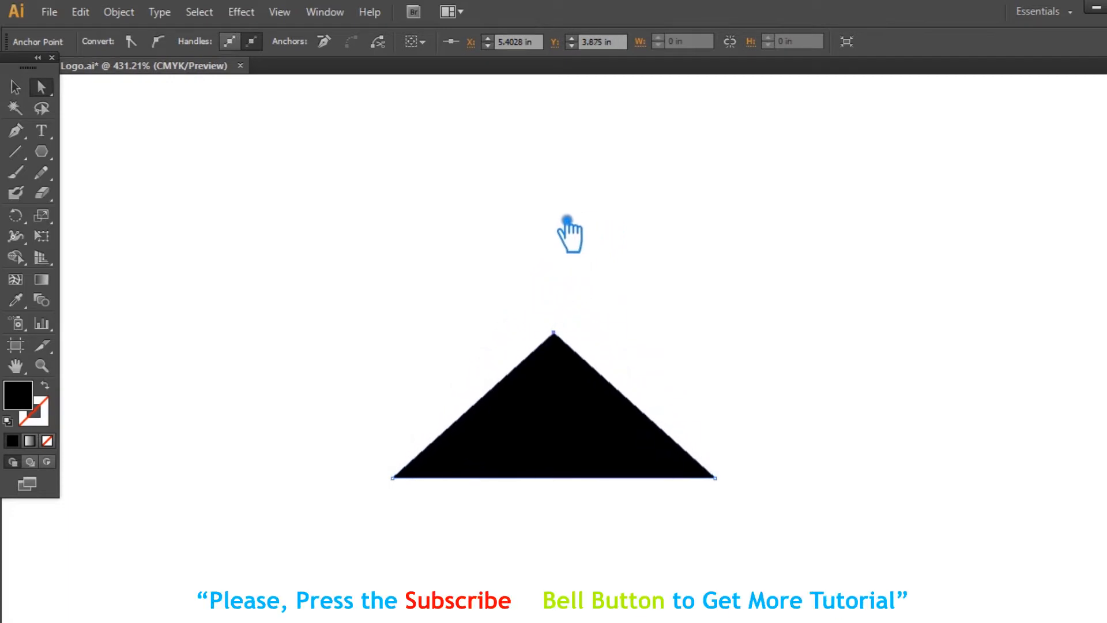
- Swap the flattened triangle's fill and stroke, and set the black stroke weight to 4 pt
{"action": "left_click", "coordinate": [22, 88]}
{"action": "left_click", "coordinate": [655, 368]}
{"action": "left_click", "coordinate": [606, 407]}
{"action": "left_click", "coordinate": [45, 385]}
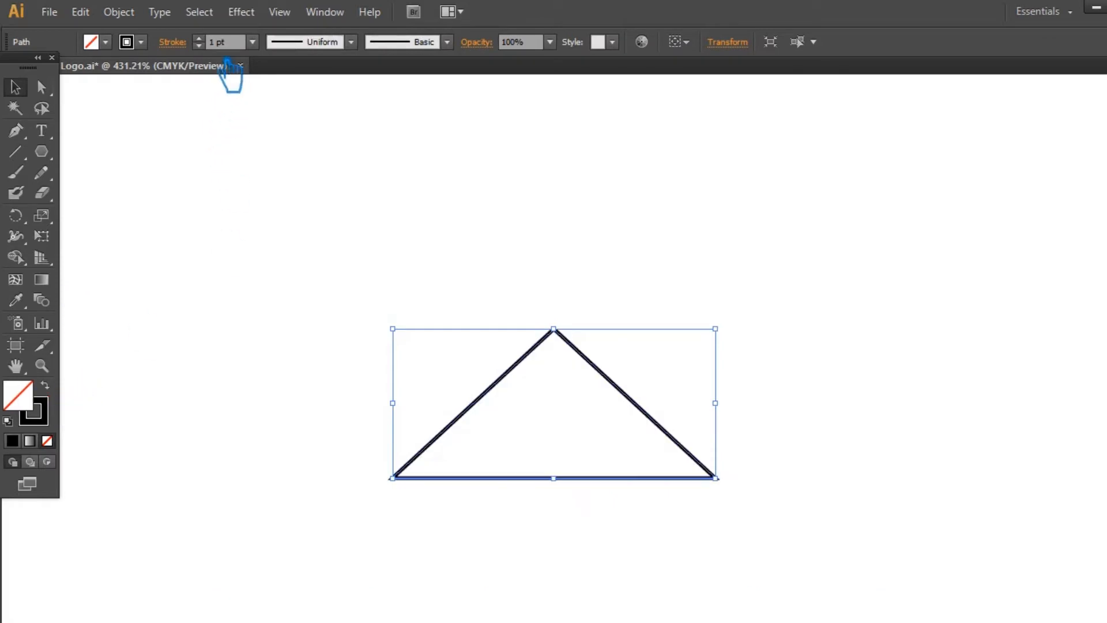
{"action": "scroll", "coordinate": [217, 48], "scroll_direction": "down", "scroll_amount": 1}
{"action": "scroll", "coordinate": [217, 48], "scroll_direction": "up", "scroll_amount": 3}
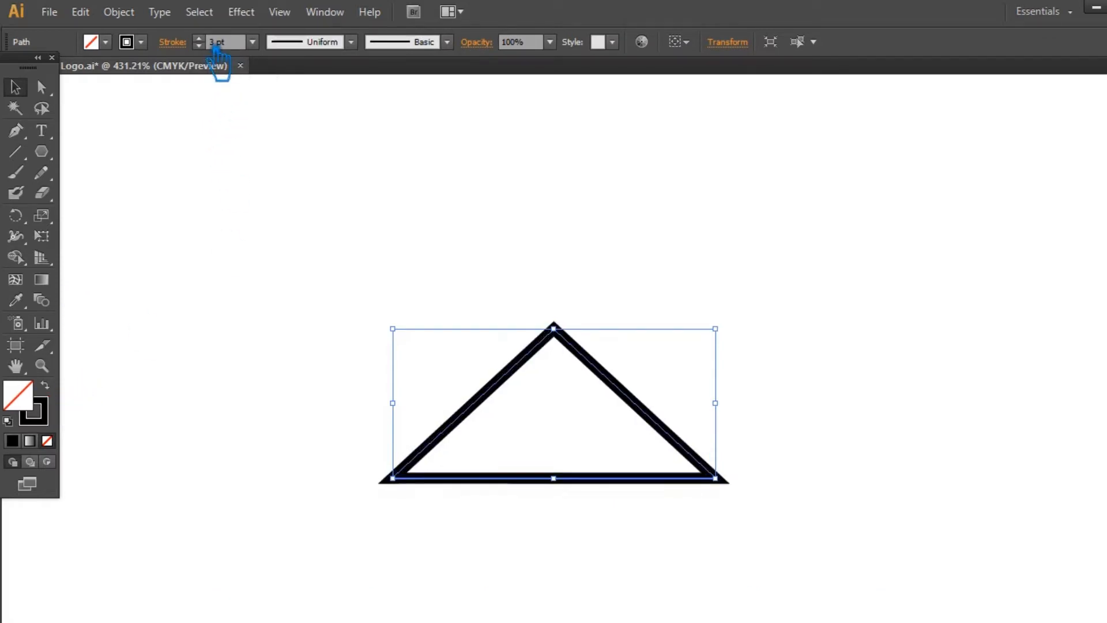
{"action": "scroll", "coordinate": [217, 48], "scroll_direction": "up", "scroll_amount": 1}
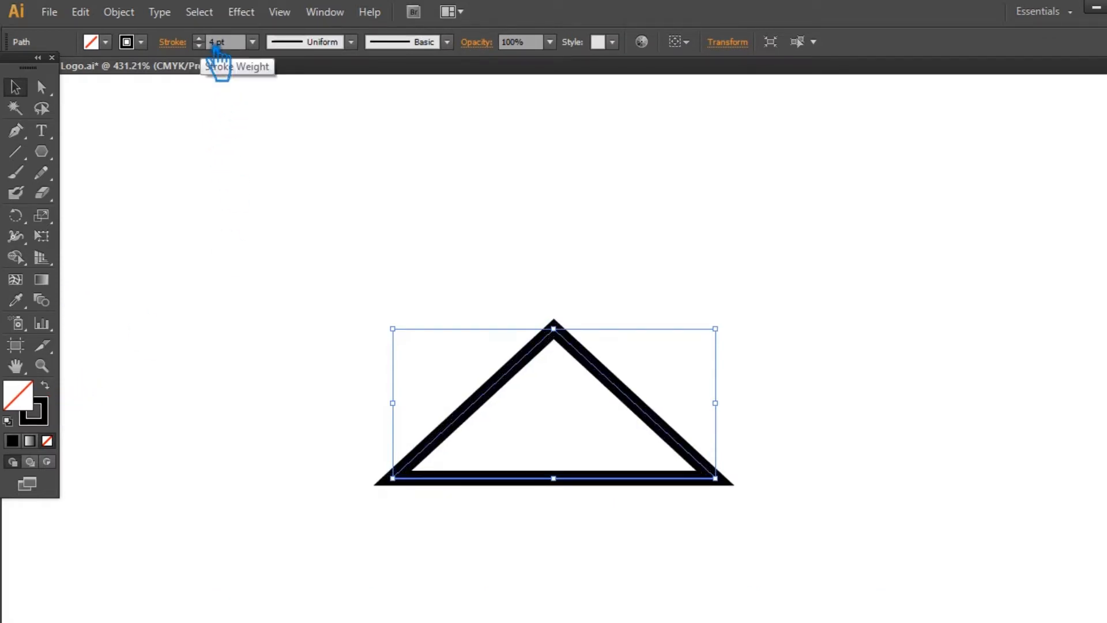
{"action": "left_click", "coordinate": [581, 228]}
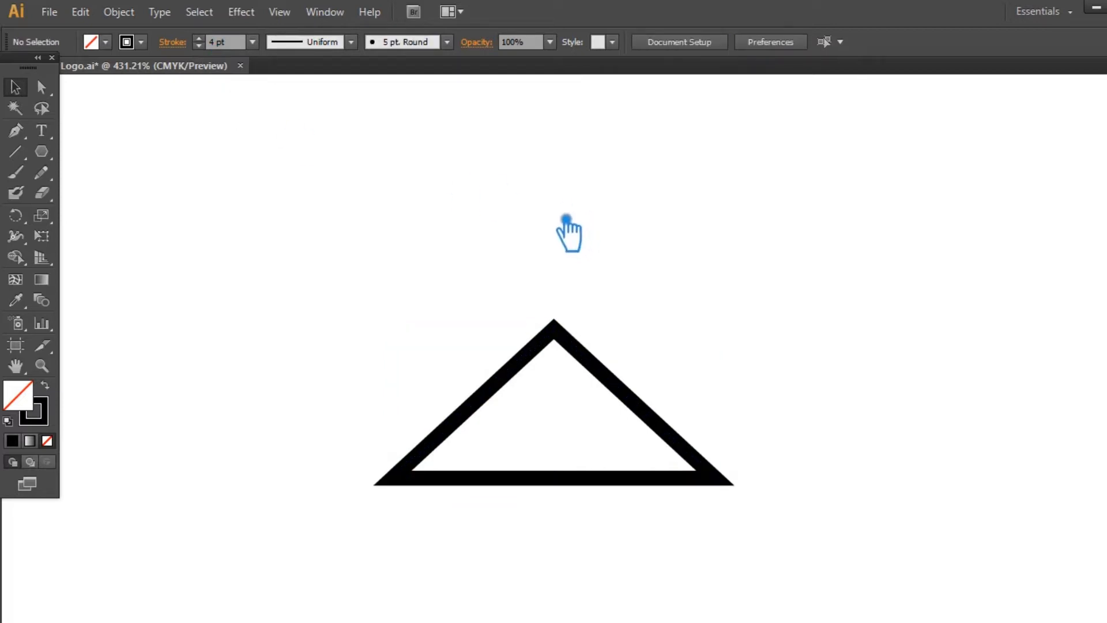
- Expand the stroked triangle into a filled outline shape
{"action": "left_click", "coordinate": [613, 383]}
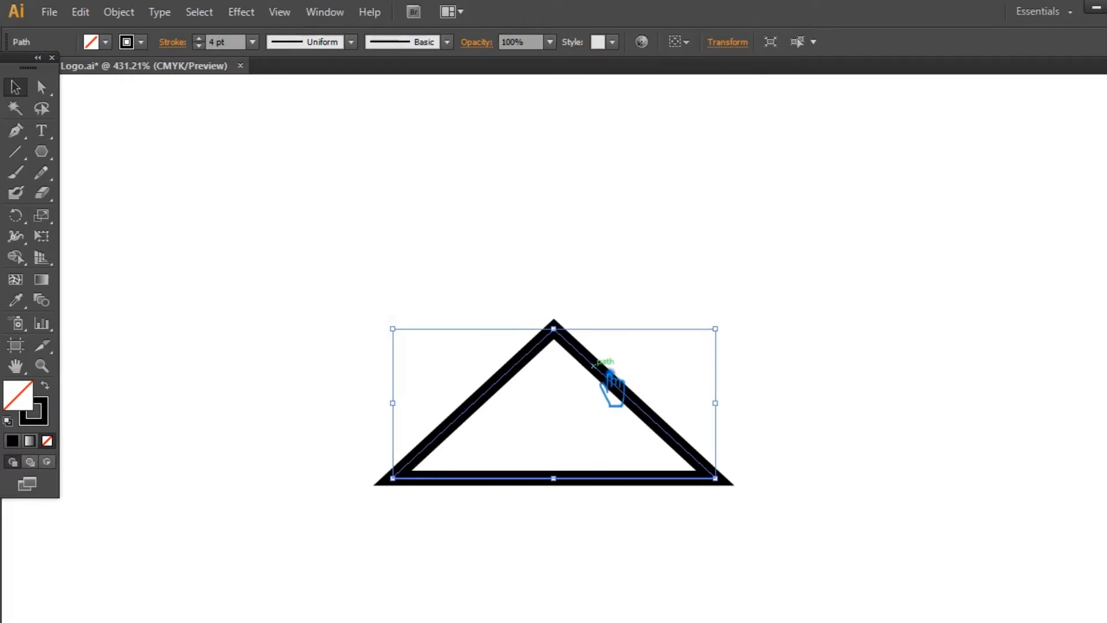
{"action": "left_click", "coordinate": [132, 12]}
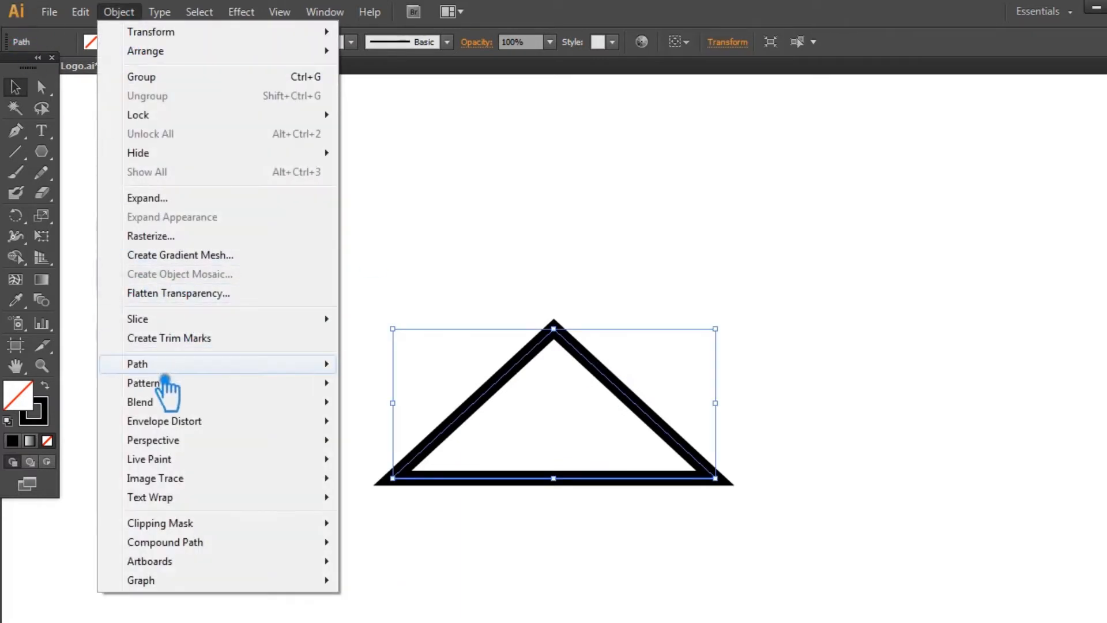
{"action": "left_click", "coordinate": [198, 199]}
{"action": "left_click", "coordinate": [836, 375]}
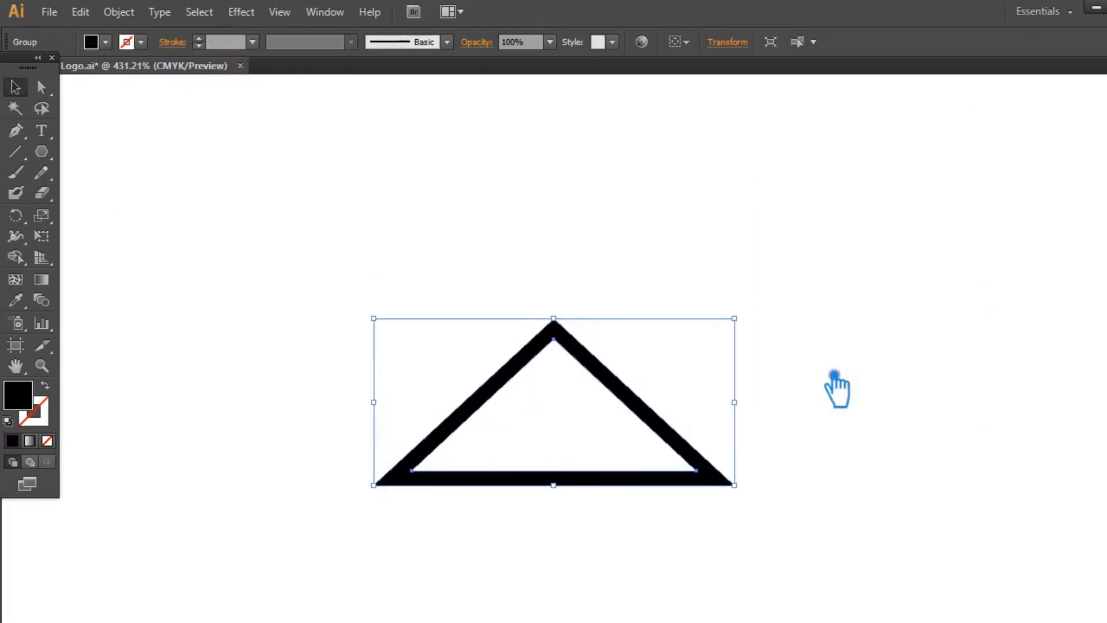
{"action": "left_click", "coordinate": [844, 393]}
- Draw a horizontal line along the triangle's inner bottom edge, long enough to extend past both outer sides
{"action": "key", "text": "backslash"}
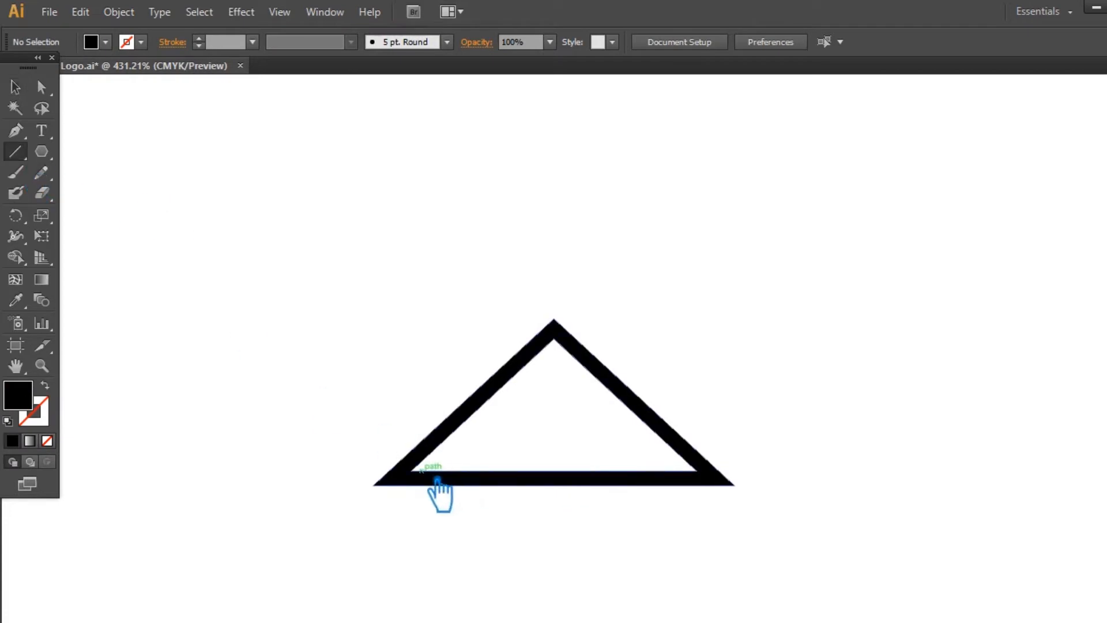
{"action": "left_click_drag", "start_coordinate": [412, 471], "coordinate": [871, 471]}
{"action": "left_click", "coordinate": [16, 87]}
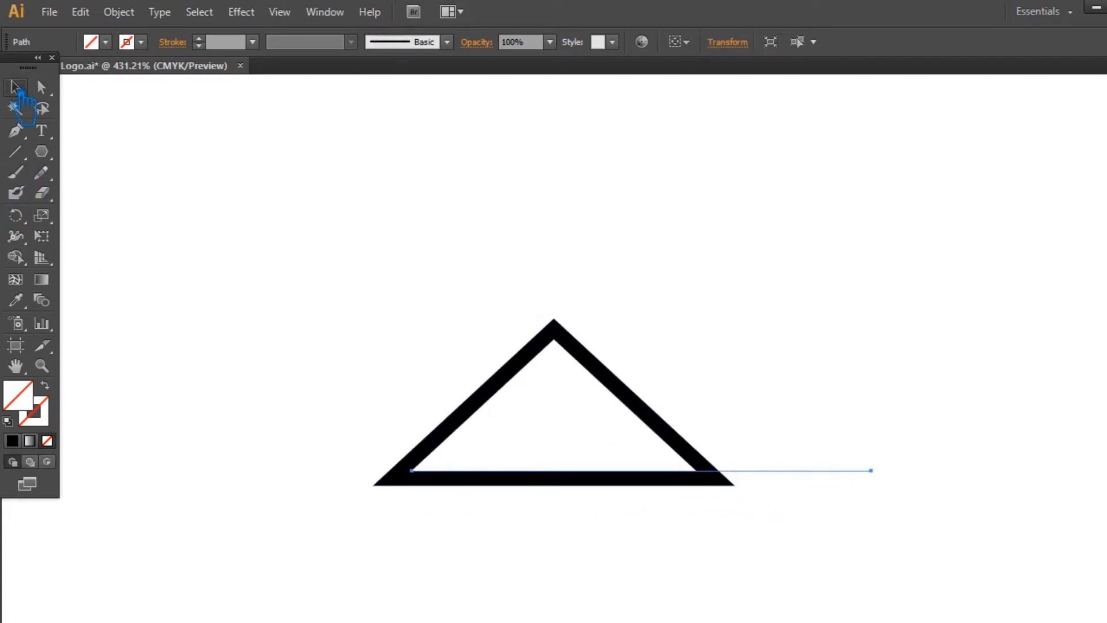
- Divide the triangle shape along the horizontal line with the Pathfinder Divide operation
{"action": "left_click_drag", "start_coordinate": [796, 553], "coordinate": [353, 331]}
{"action": "key", "text": "ctrl+shift+F9"}
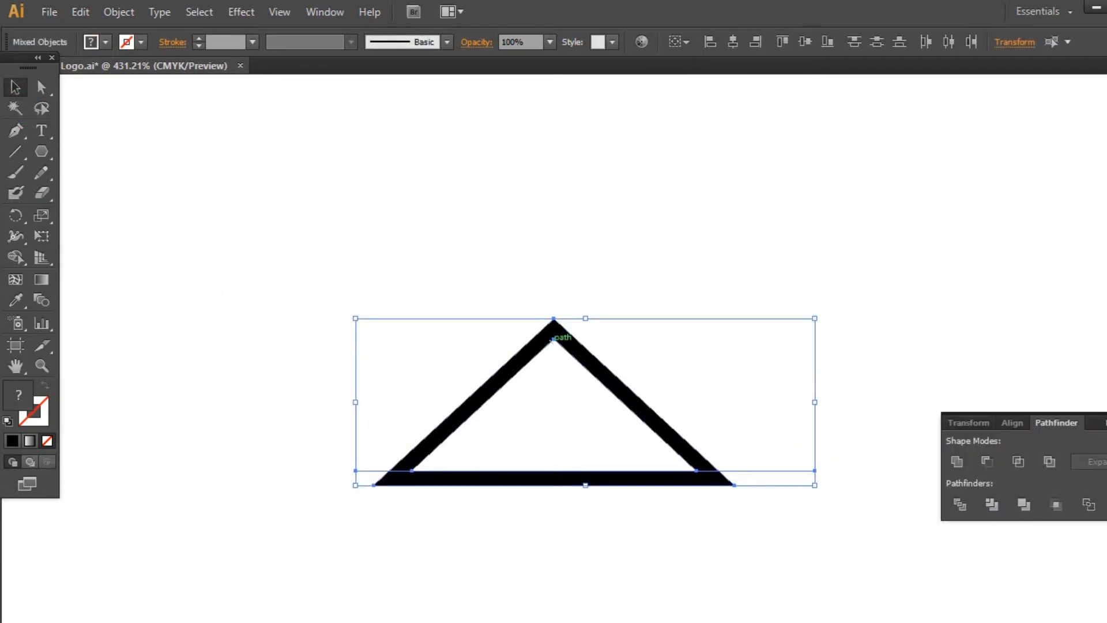
{"action": "left_click", "coordinate": [990, 505]}
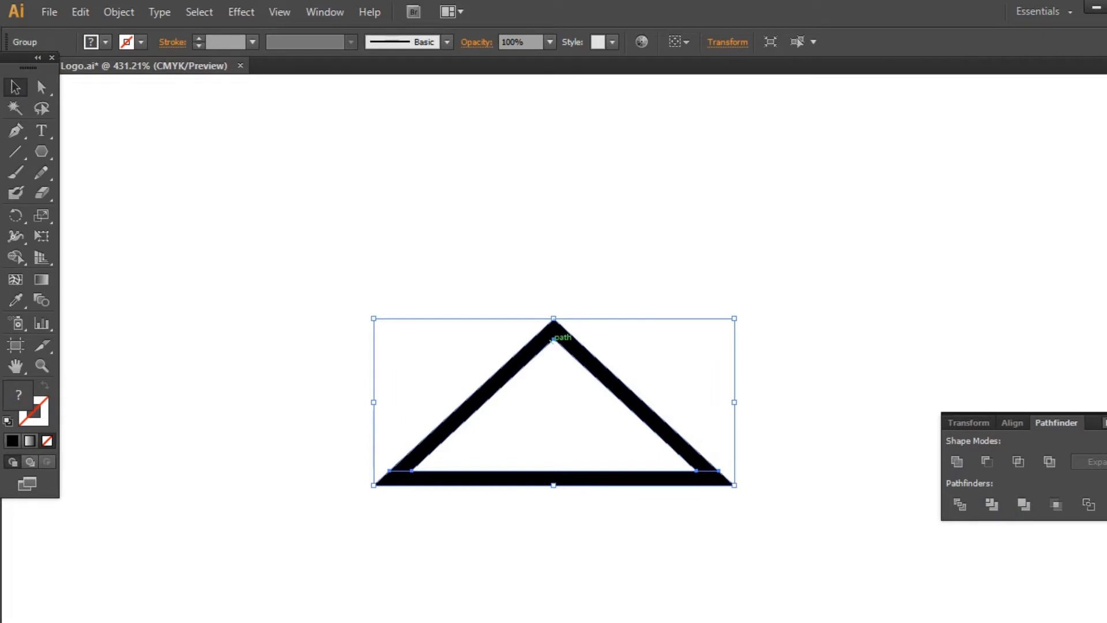
{"action": "key", "text": "ctrl+shift+F9"}
- Ungroup the divided pieces and delete the bottom bar and the leftover inner piece, keeping only the roof-shaped chevron
{"action": "left_click", "coordinate": [649, 436]}
{"action": "left_click", "coordinate": [646, 421]}
{"action": "right_click", "coordinate": [644, 420]}
{"action": "left_click", "coordinate": [691, 523]}
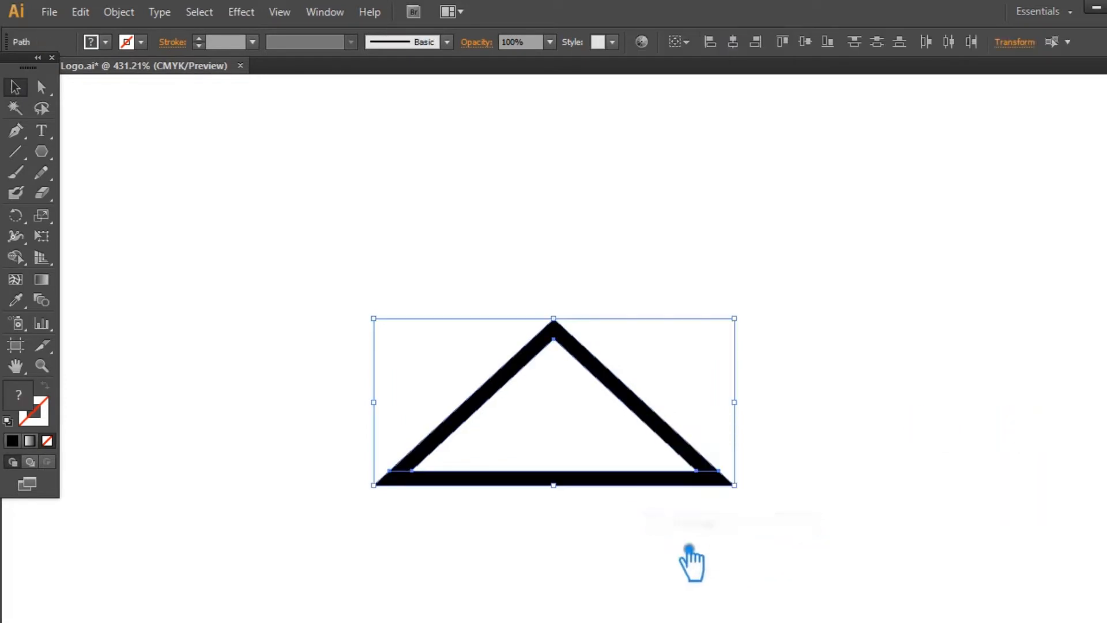
{"action": "left_click", "coordinate": [689, 548]}
{"action": "left_click", "coordinate": [594, 480]}
{"action": "key", "text": "Delete"}
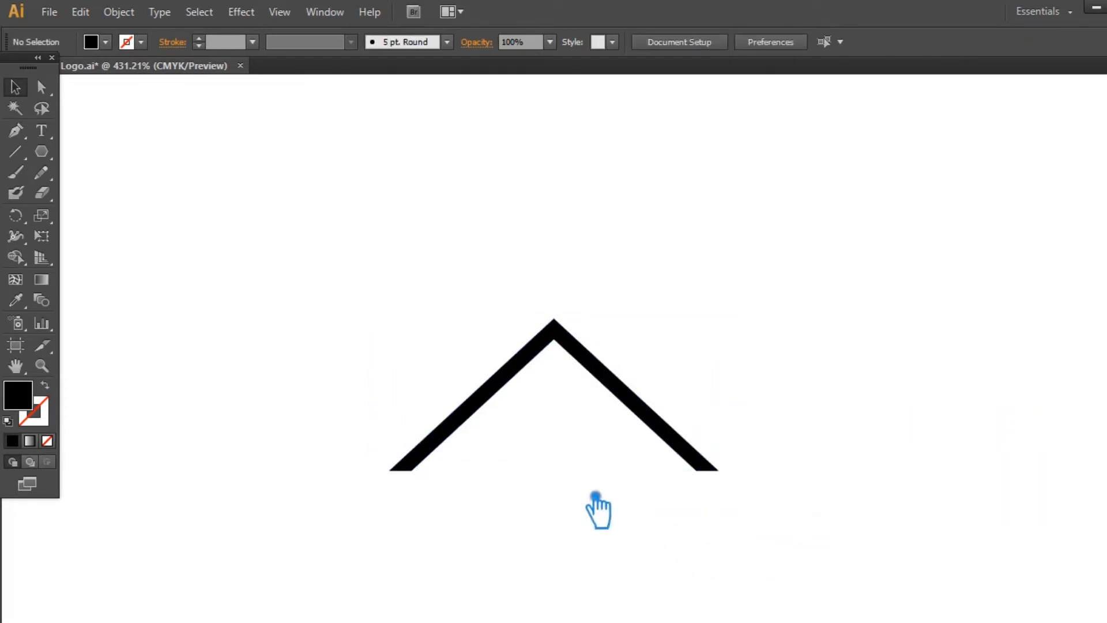
{"action": "left_click", "coordinate": [624, 480]}
{"action": "key", "text": "Delete"}
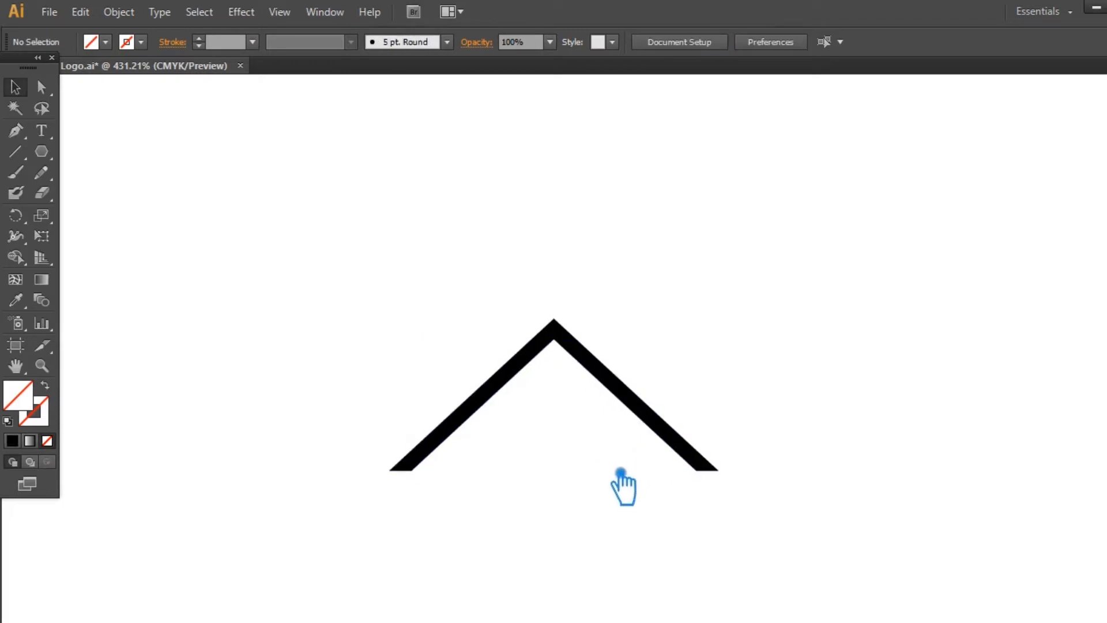
- Create a smaller copy of the roof chevron, scaled proportionally about its center, inside the original
{"action": "left_click", "coordinate": [687, 464]}
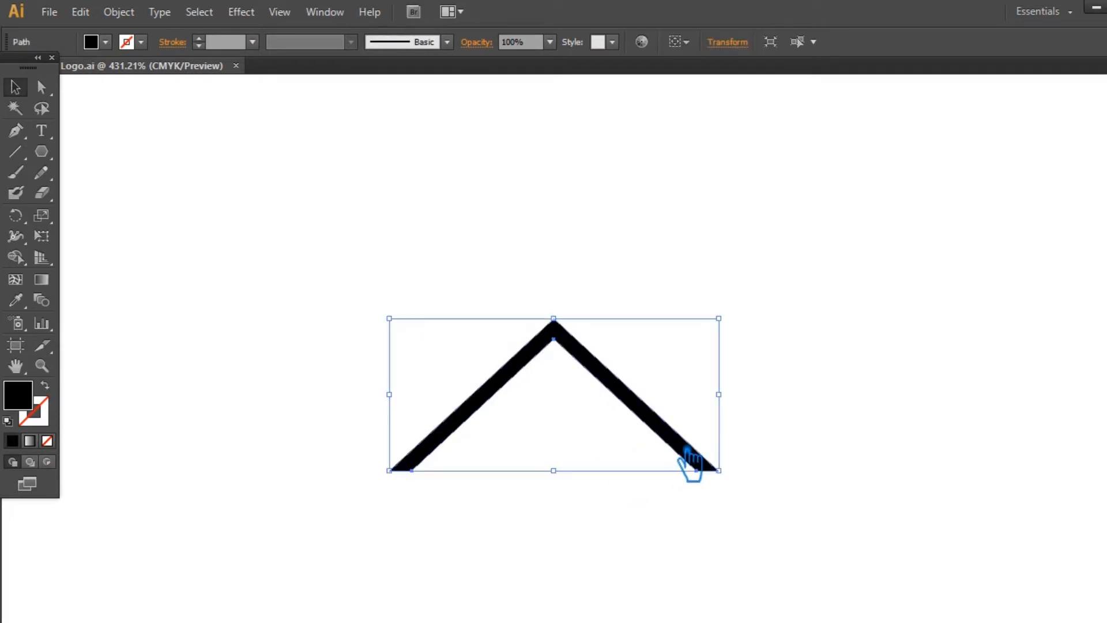
{"action": "left_click_drag", "start_coordinate": [735, 325], "coordinate": [666, 358]}
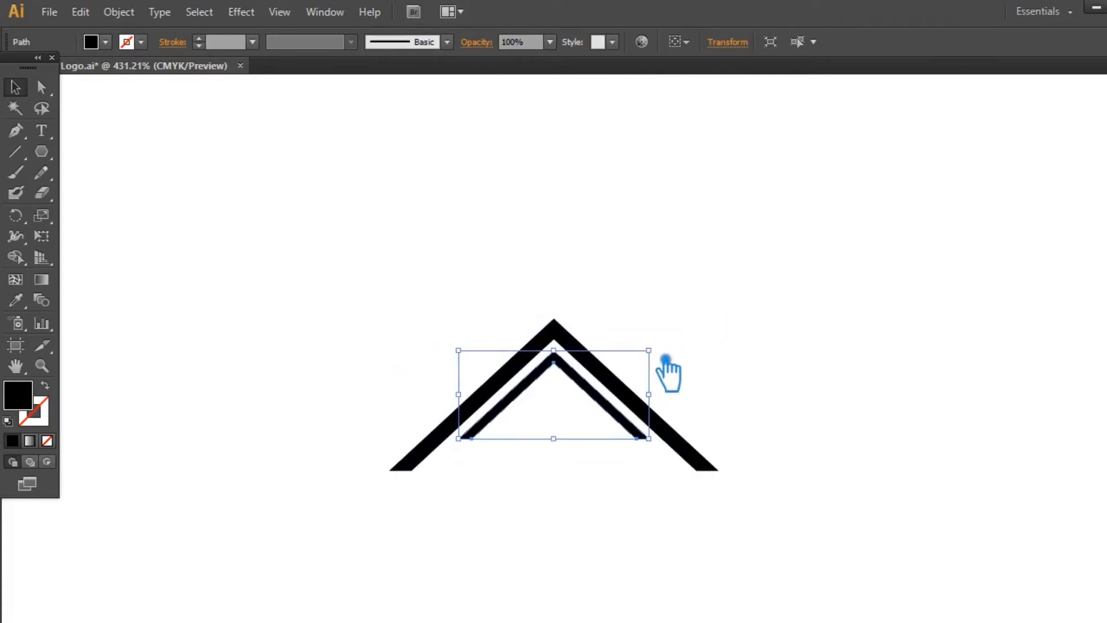
- Delete the inner anchor point at each lower end of the small chevron to taper its tips, and save the document
{"action": "key", "text": "p"}
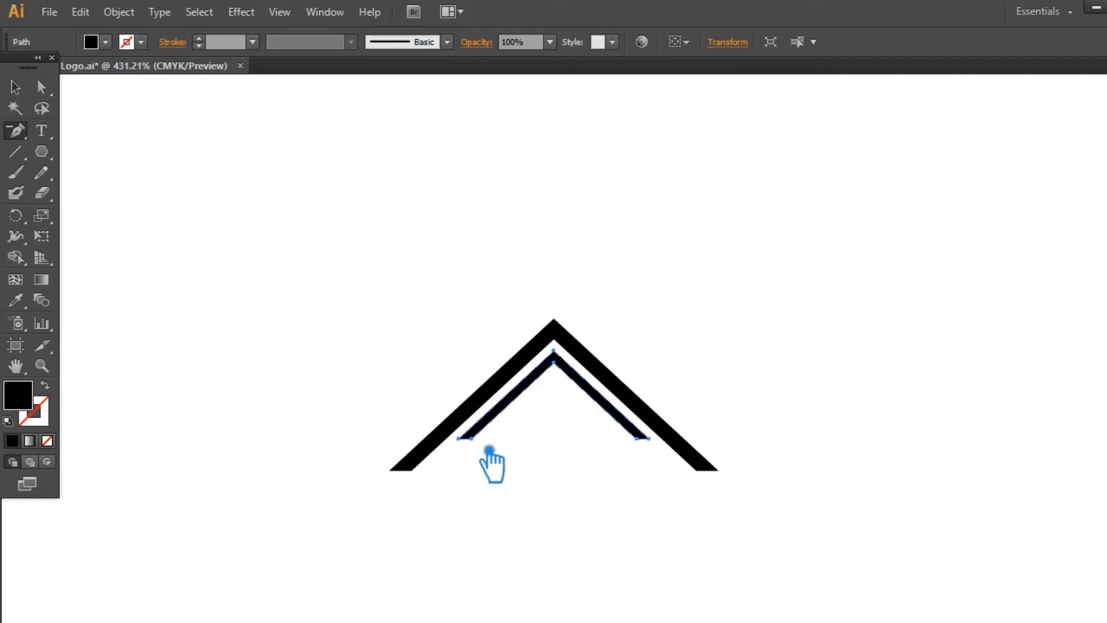
{"action": "left_click", "coordinate": [489, 447]}
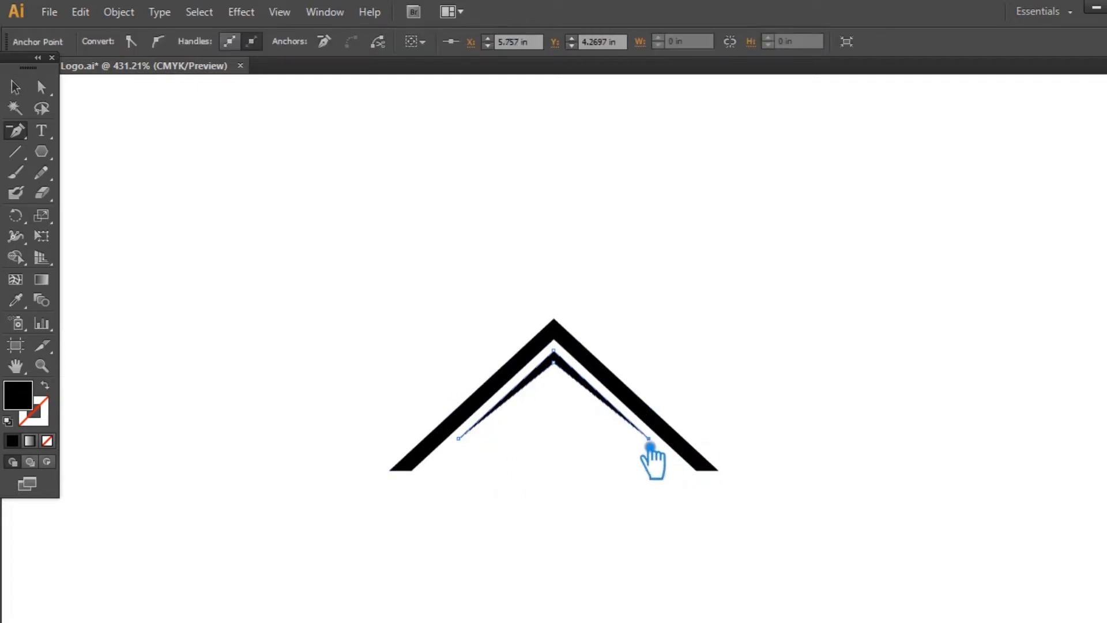
{"action": "left_click", "coordinate": [15, 87]}
{"action": "left_click", "coordinate": [293, 168]}
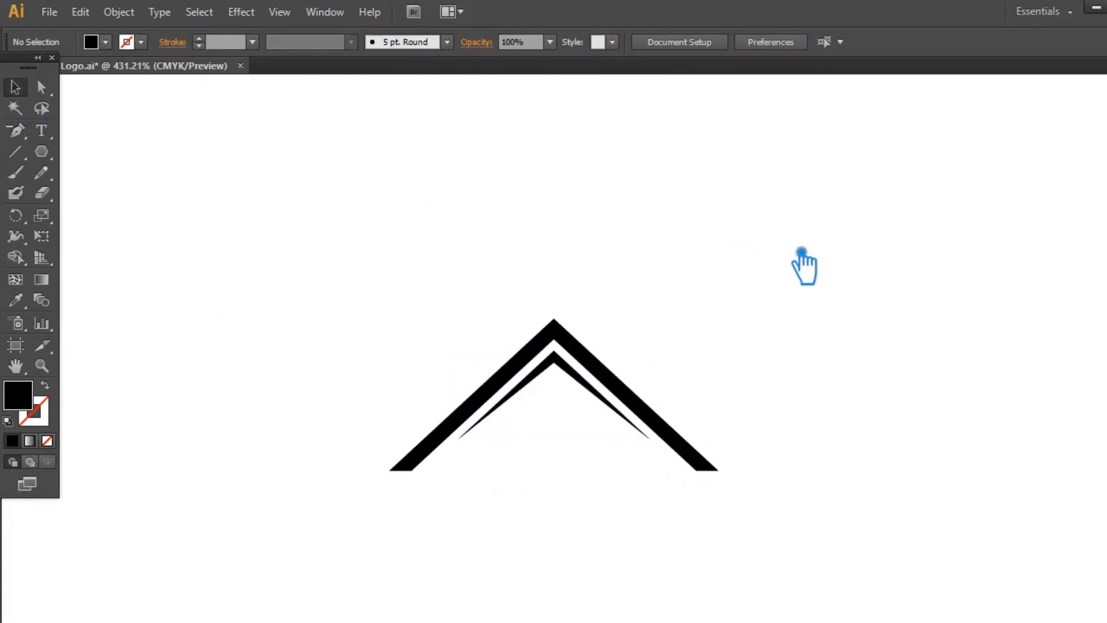
{"action": "key", "text": "ctrl+s"}
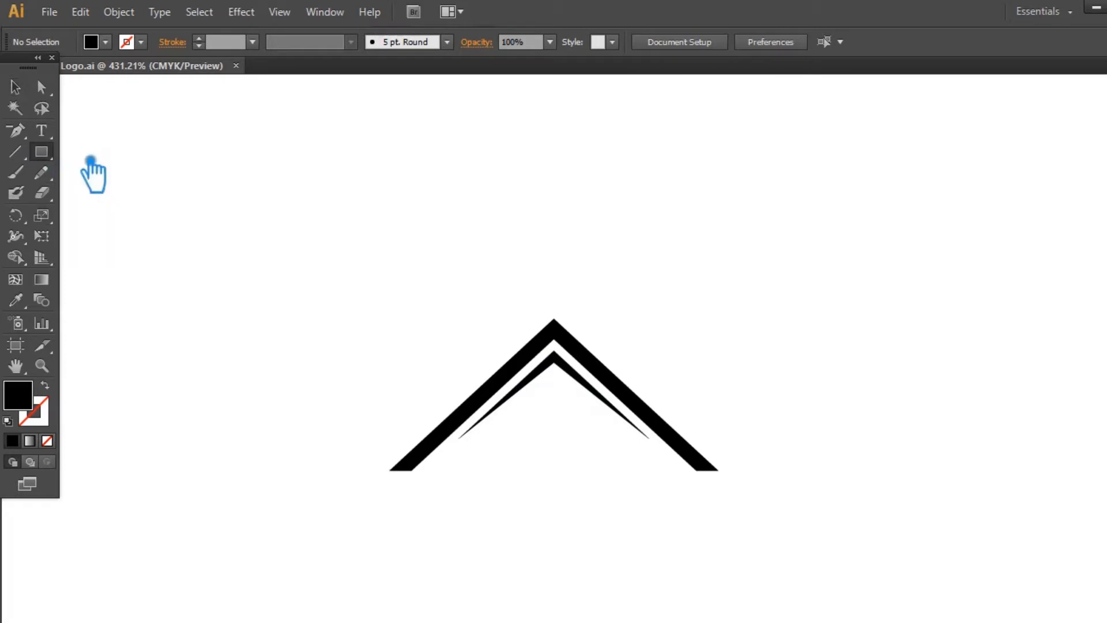
- Make two identical small black squares side by side beneath the inner chevron and group them
{"action": "left_click", "coordinate": [16, 130]}
{"action": "left_click", "coordinate": [85, 134]}
{"action": "left_click", "coordinate": [15, 87]}
{"action": "left_click", "coordinate": [41, 151]}
{"action": "mouse_move", "coordinate": [541, 451]}
{"action": "left_mouse_down"}
{"action": "mouse_move", "coordinate": [576, 452]}
{"action": "mouse_move", "coordinate": [521, 443]}
{"action": "left_mouse_up"}
{"action": "left_click", "coordinate": [15, 87]}
{"action": "left_click", "coordinate": [576, 442]}
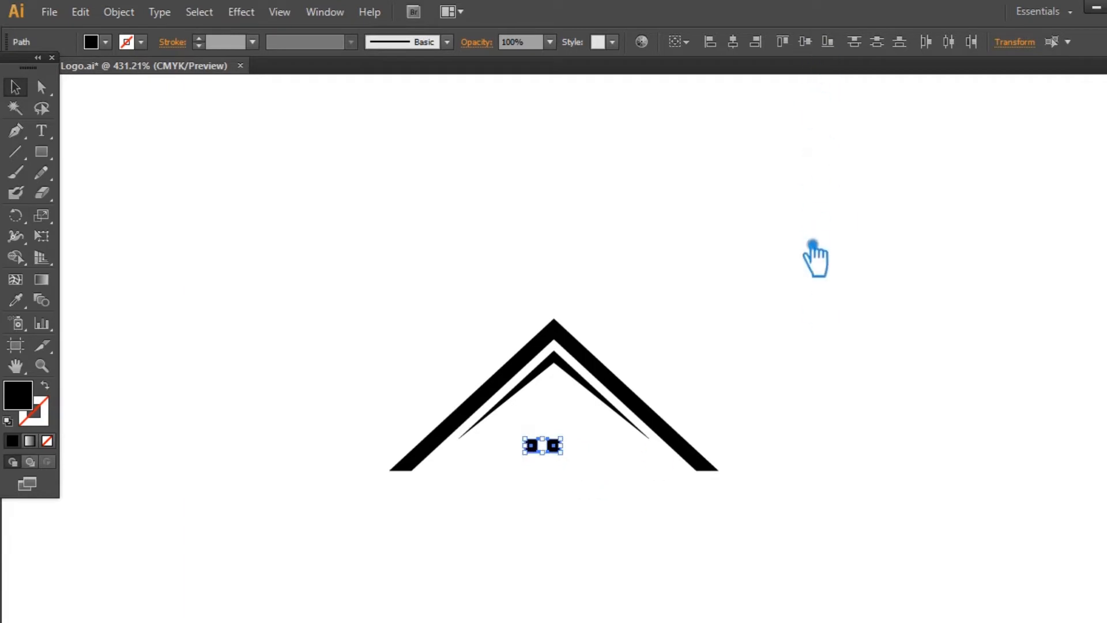
{"action": "key", "text": "ctrl+g"}
{"action": "left_click", "coordinate": [644, 512]}
- Duplicate the square pair below itself with a vertical gap matching the horizontal one, and align both pairs by their horizontal centers
{"action": "left_click_drag", "start_coordinate": [570, 451], "coordinate": [569, 472]}
{"action": "left_click", "coordinate": [41, 366]}
{"action": "left_click_drag", "start_coordinate": [504, 420], "coordinate": [606, 496]}
{"action": "left_click", "coordinate": [16, 87]}
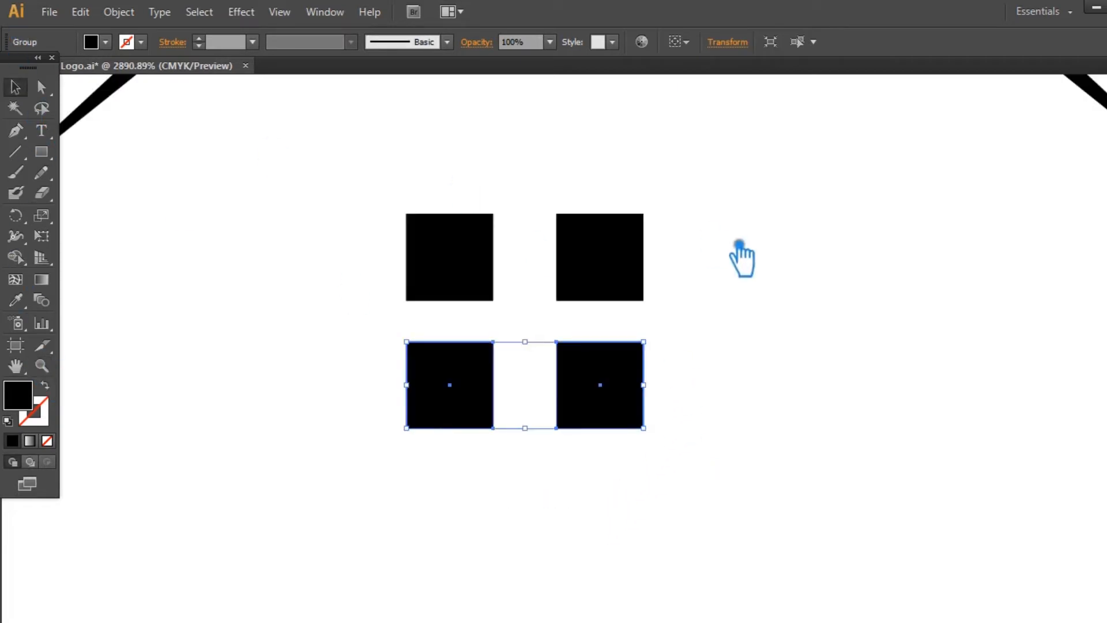
{"action": "left_click", "coordinate": [742, 257]}
{"action": "left_click_drag", "start_coordinate": [619, 381], "coordinate": [623, 397]}
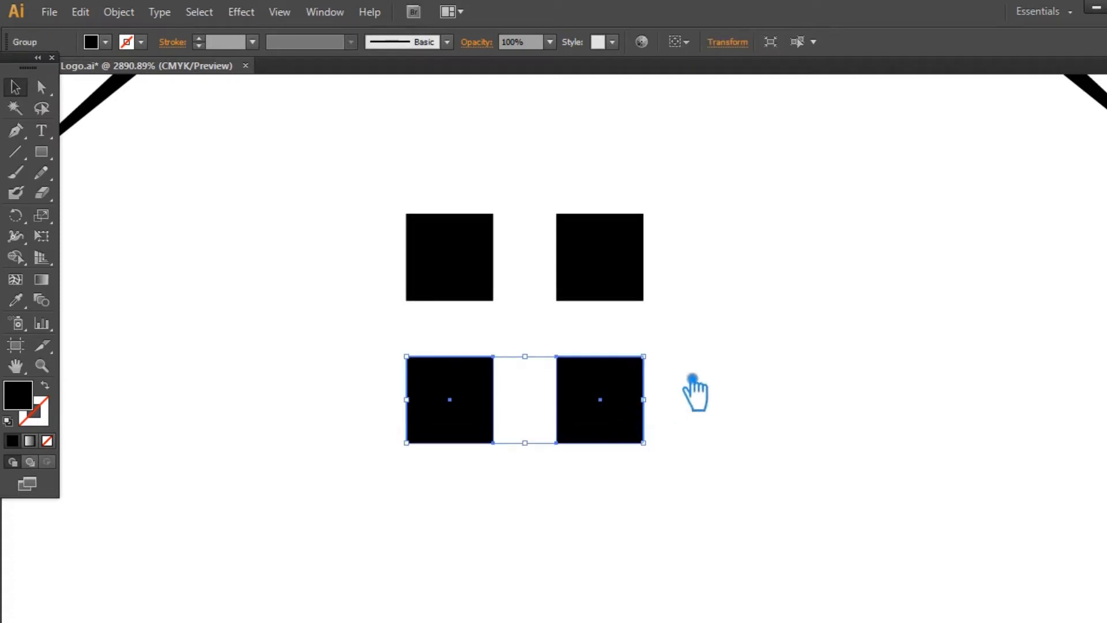
{"action": "left_click", "coordinate": [751, 372]}
{"action": "left_click_drag", "start_coordinate": [622, 441], "coordinate": [620, 427]}
{"action": "left_click_drag", "start_coordinate": [766, 487], "coordinate": [341, 176]}
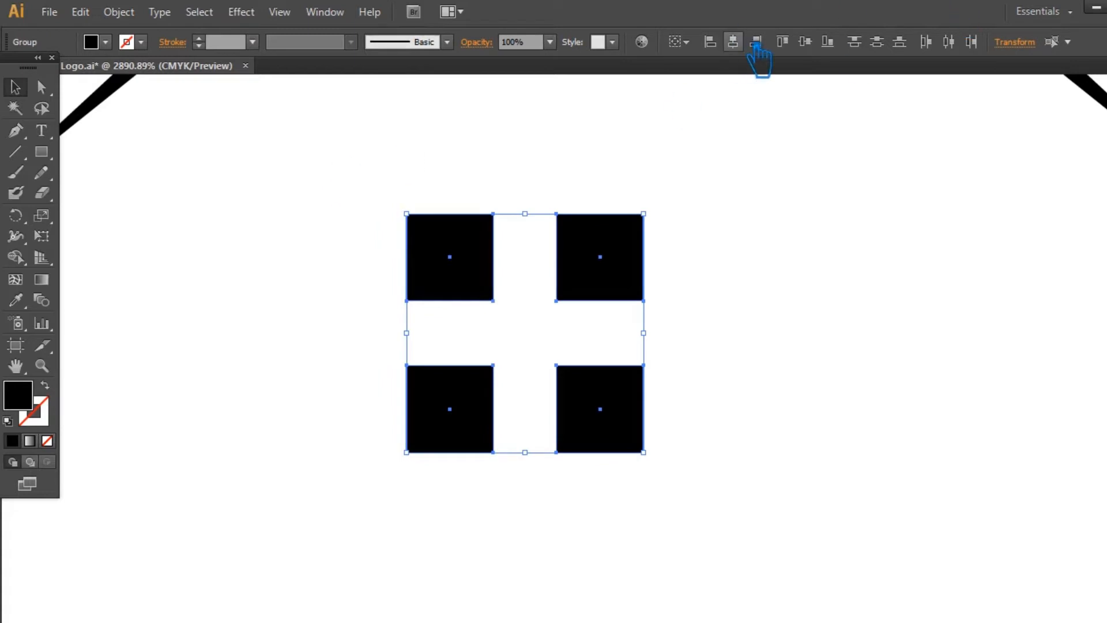
- Move the four-square window up so it sits centered beneath the inner chevron's peak
{"action": "left_click", "coordinate": [793, 267]}
{"action": "key", "text": "ctrl+minus"}
{"action": "key", "text": "ctrl+minus"}
{"action": "key", "text": "ctrl+minus"}
{"action": "key", "text": "ctrl+minus"}
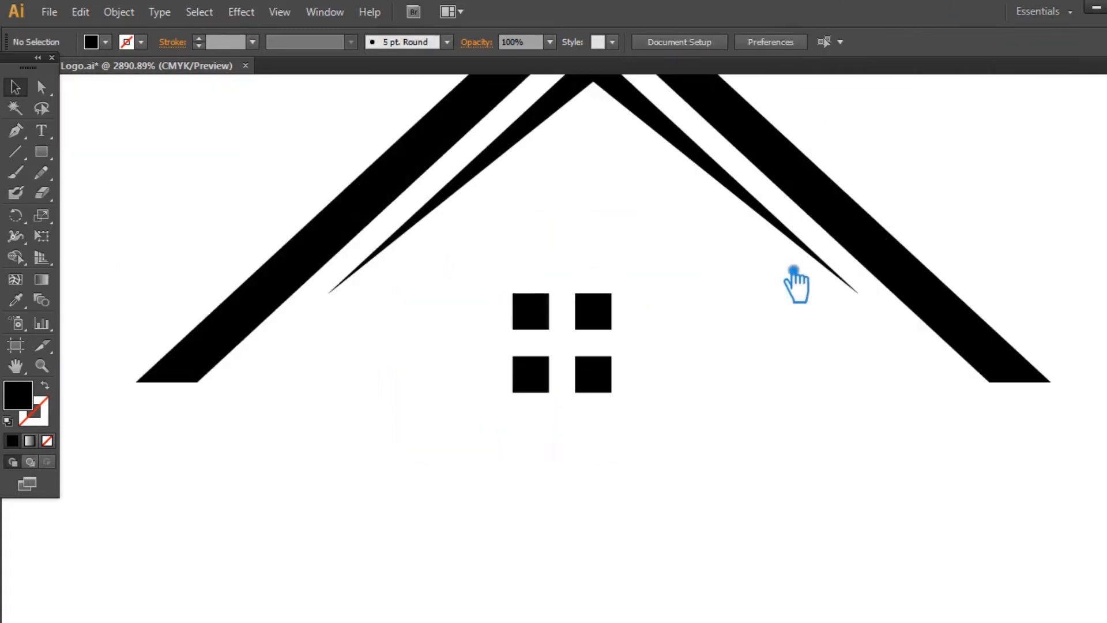
{"action": "left_click_drag", "start_coordinate": [628, 452], "coordinate": [507, 297]}
{"action": "left_click_drag", "start_coordinate": [599, 341], "coordinate": [619, 267]}
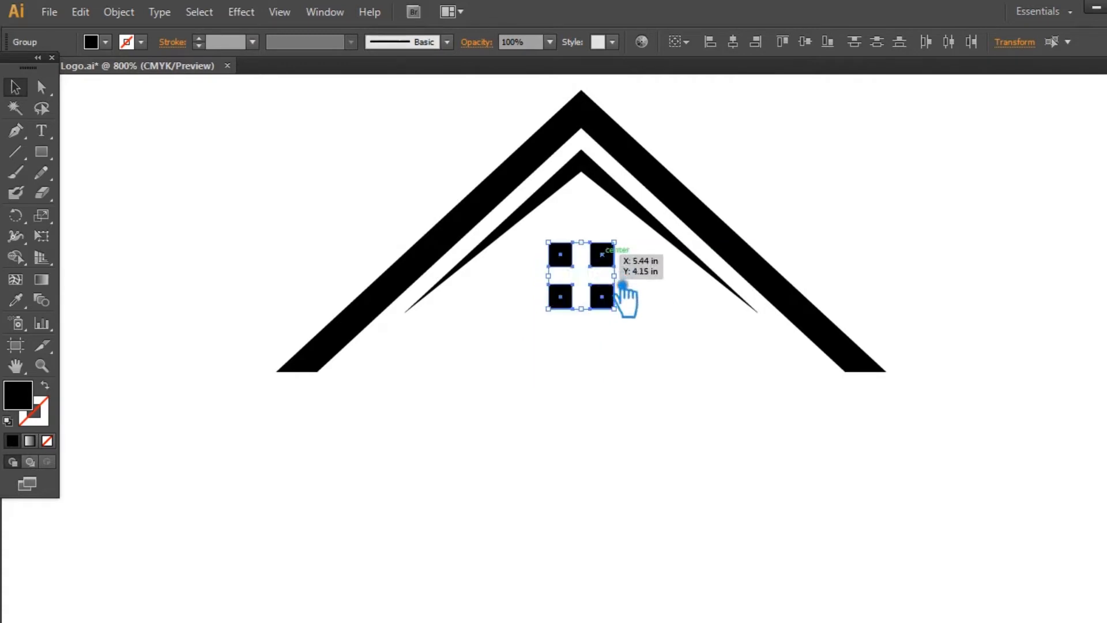
- Group the four squares and scale the window down slightly about its center
{"action": "key", "text": "ctrl+g"}
{"action": "left_click_drag", "start_coordinate": [614, 309], "coordinate": [634, 314]}
{"action": "left_click", "coordinate": [652, 323]}
- Align the window and both chevrons to one another by their horizontal centers
{"action": "left_click_drag", "start_coordinate": [940, 458], "coordinate": [308, 118]}
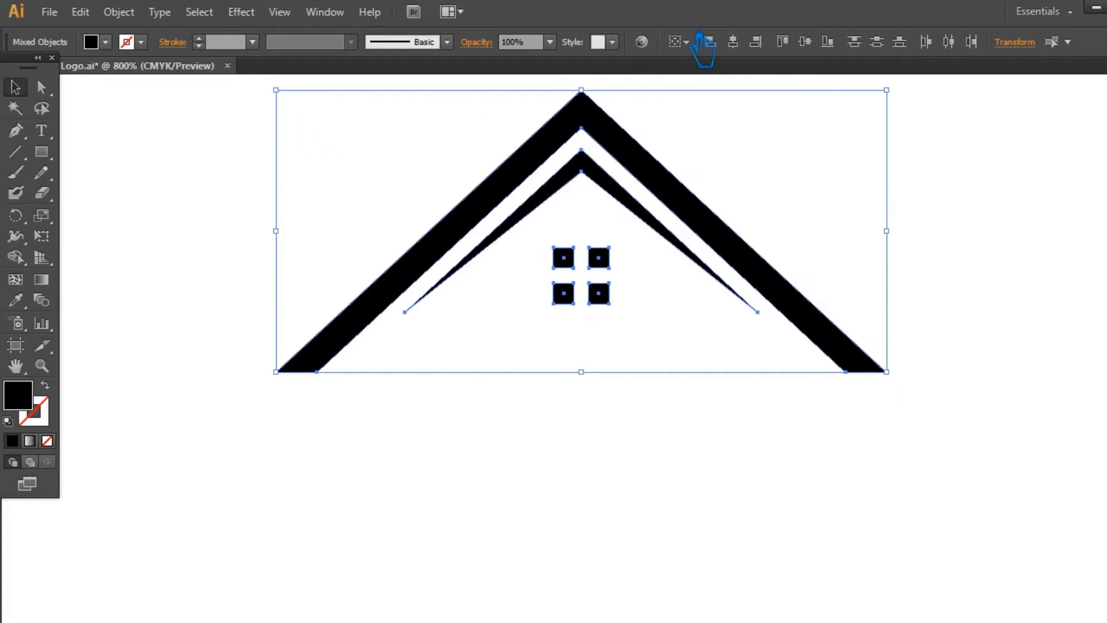
{"action": "left_click", "coordinate": [734, 43]}
{"action": "left_click", "coordinate": [964, 288]}
- Move the window group up slightly, closer to the inner chevron's peak
{"action": "mouse_move", "coordinate": [604, 263]}
{"action": "left_mouse_down"}
{"action": "mouse_move", "coordinate": [603, 230]}
{"action": "mouse_move", "coordinate": [605, 243]}
{"action": "left_mouse_up"}
{"action": "left_click", "coordinate": [854, 157]}
{"action": "left_click", "coordinate": [656, 224]}
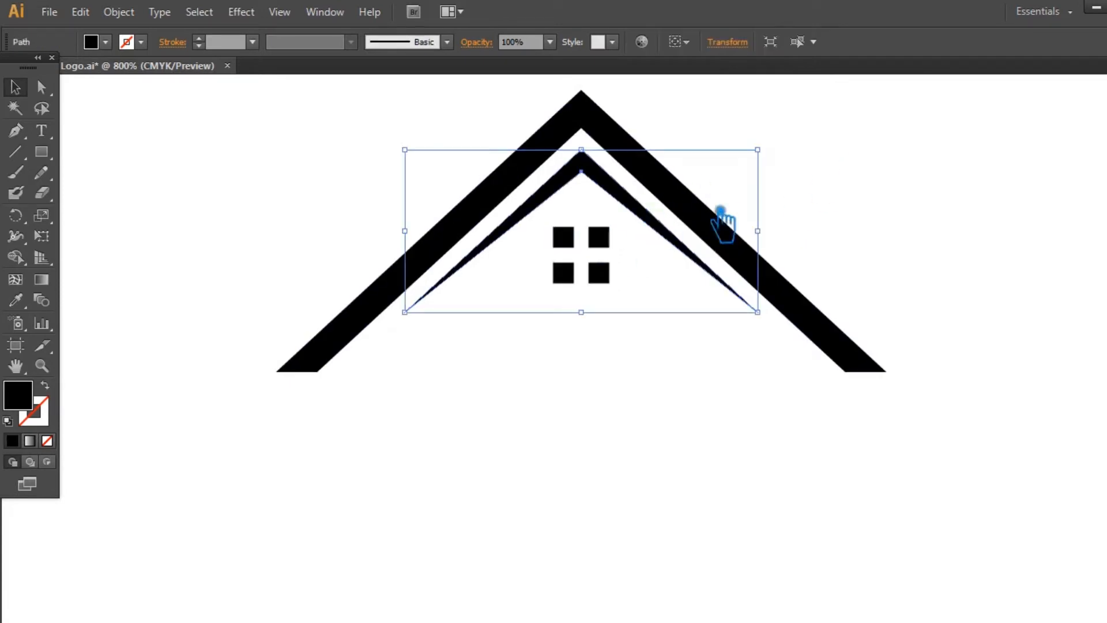
{"action": "left_click", "coordinate": [840, 174]}
{"action": "key", "text": "ctrl+minus"}
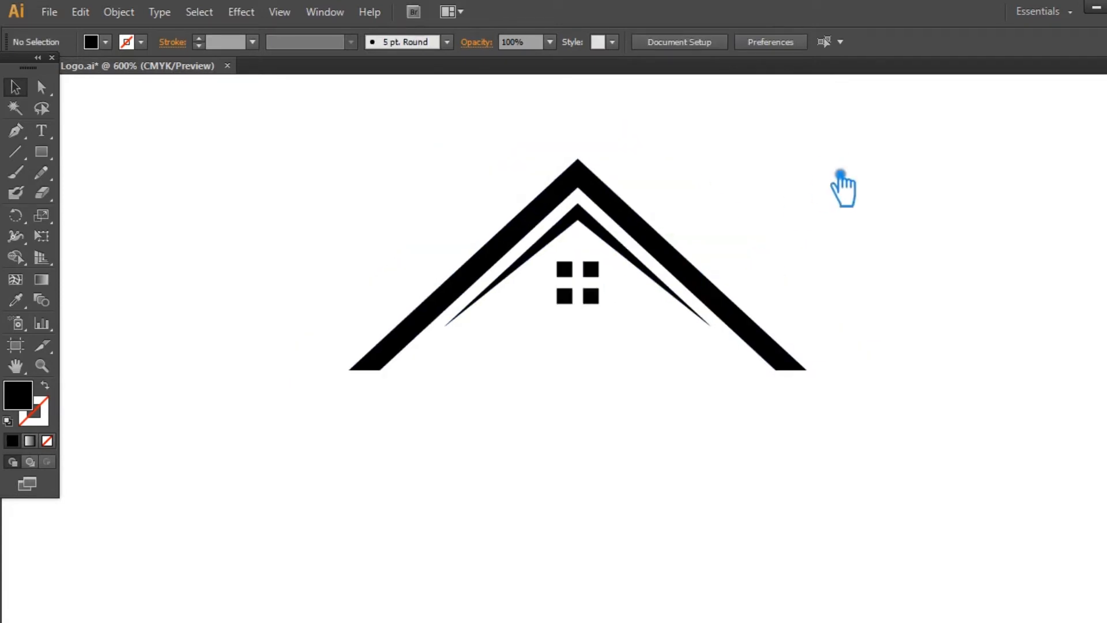
- Fill the inner tapered chevron with dark grey 333333
{"action": "left_click", "coordinate": [648, 262]}
{"action": "double_click", "coordinate": [23, 398]}
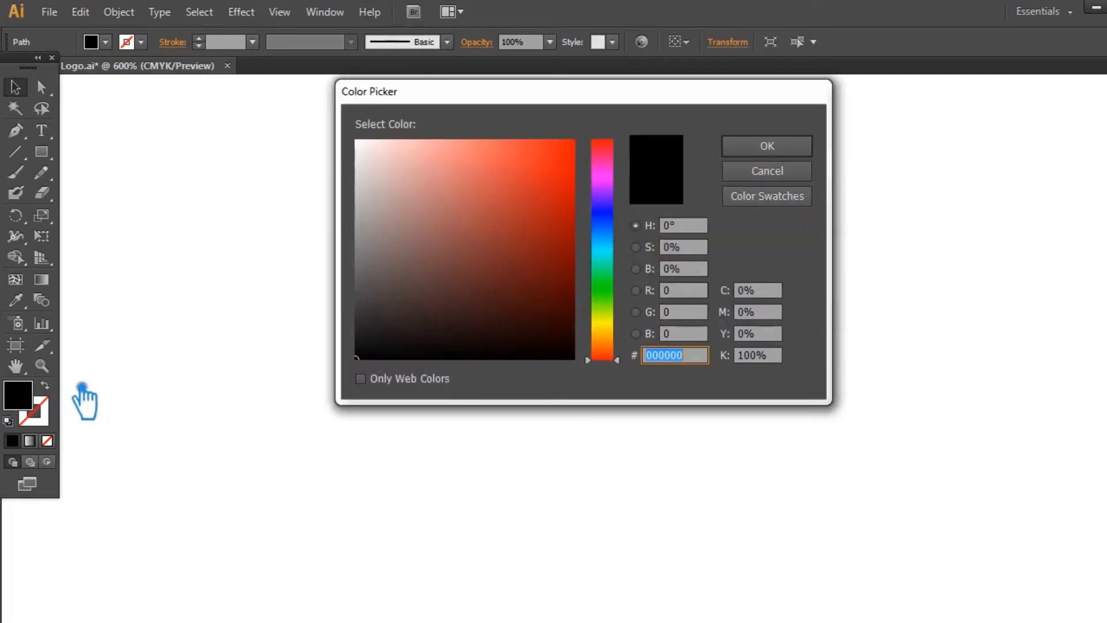
{"action": "left_click_drag", "start_coordinate": [387, 326], "coordinate": [365, 307]}
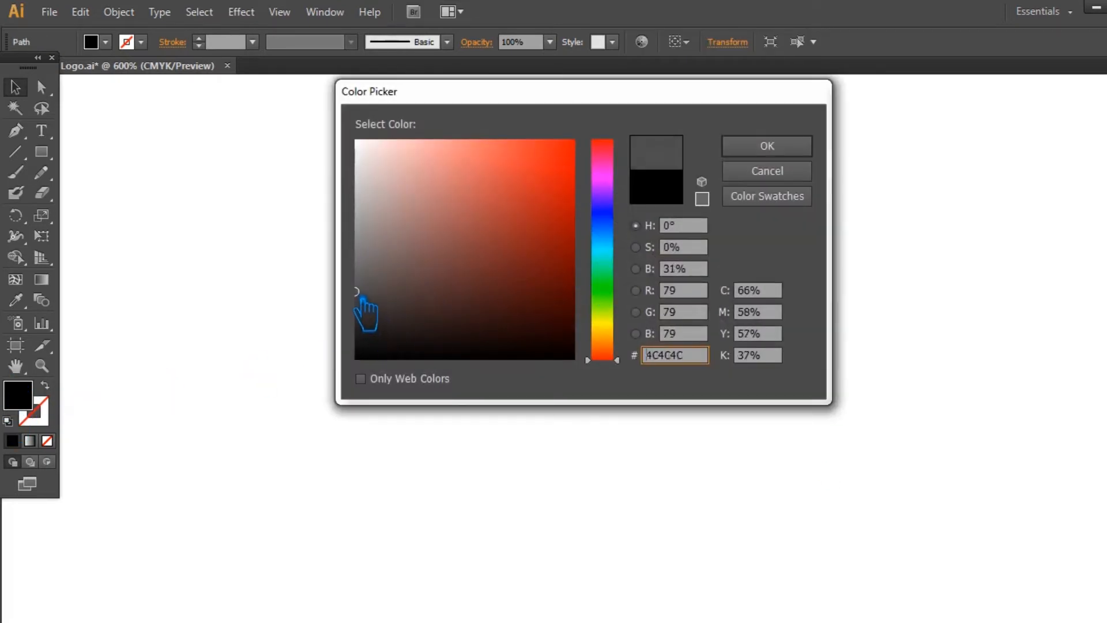
{"action": "left_click", "coordinate": [358, 304]}
{"action": "left_click", "coordinate": [358, 316]}
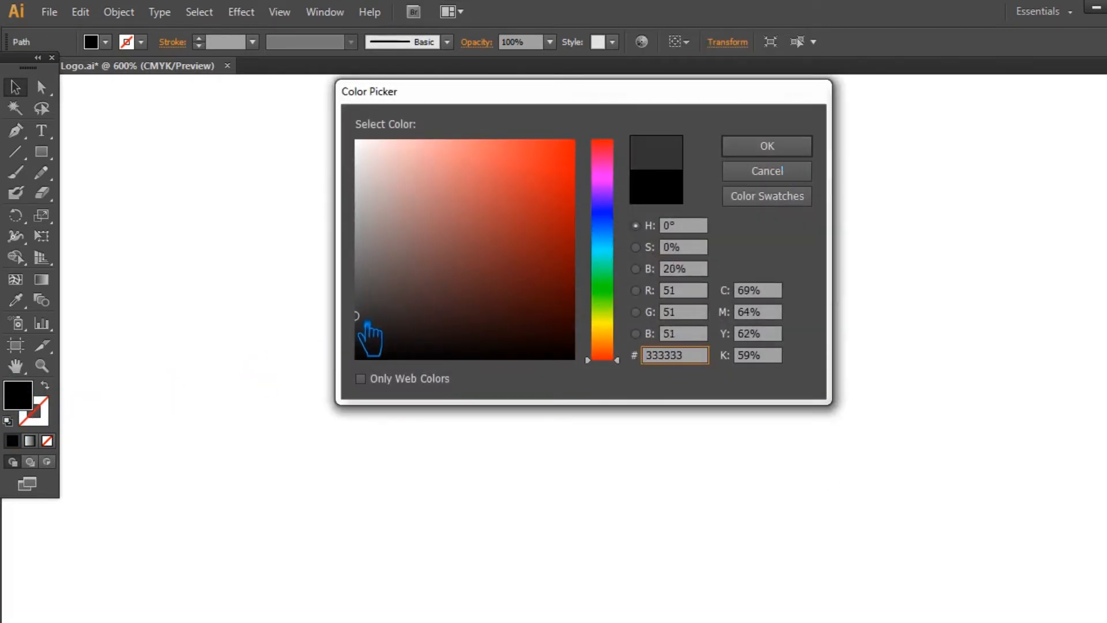
{"action": "left_click", "coordinate": [804, 150]}
{"action": "left_click", "coordinate": [829, 175]}
- Fill the outer roof chevron with teal 22AFAF and switch the color mode from grayscale to RGB
{"action": "left_click", "coordinate": [757, 337]}
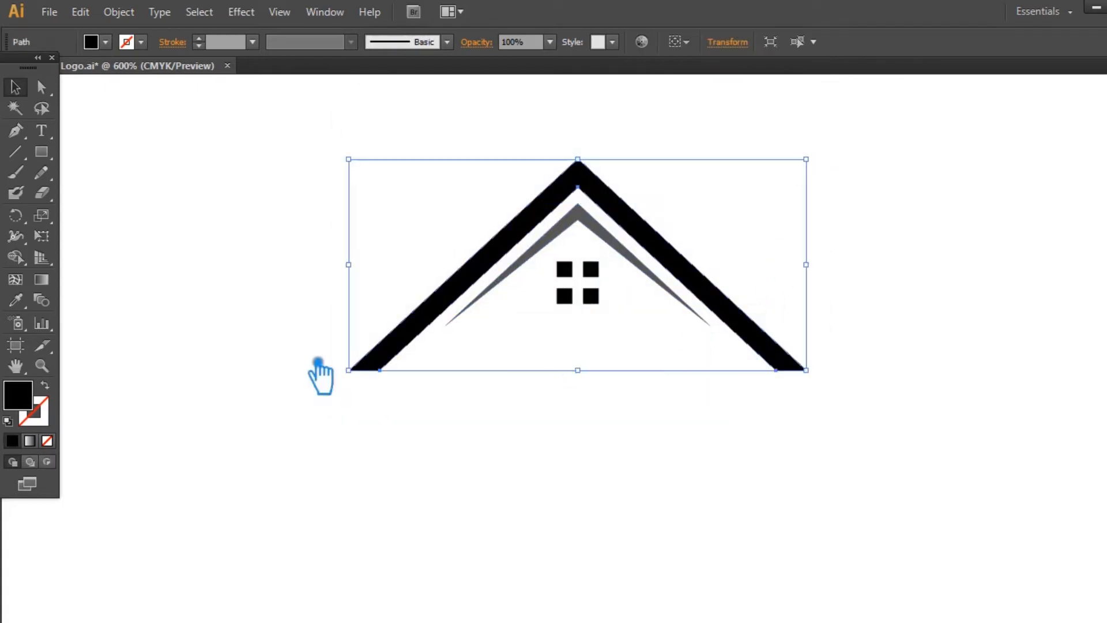
{"action": "double_click", "coordinate": [23, 407]}
{"action": "left_click", "coordinate": [603, 250]}
{"action": "left_click", "coordinate": [533, 209]}
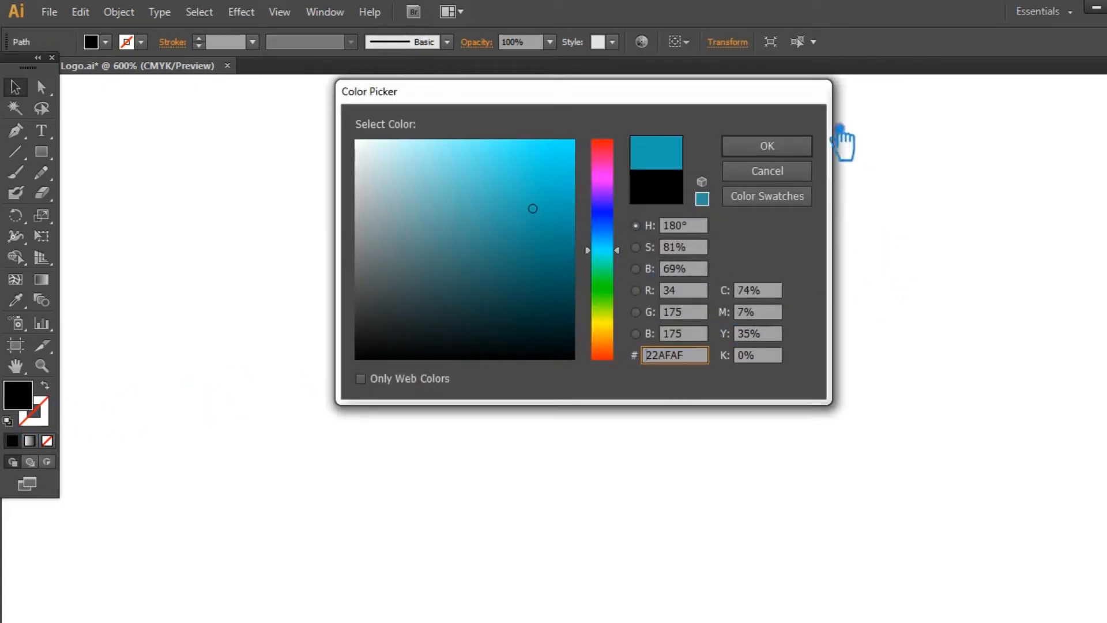
{"action": "left_click", "coordinate": [767, 146]}
{"action": "left_click", "coordinate": [1106, 82]}
{"action": "left_click", "coordinate": [1106, 75]}
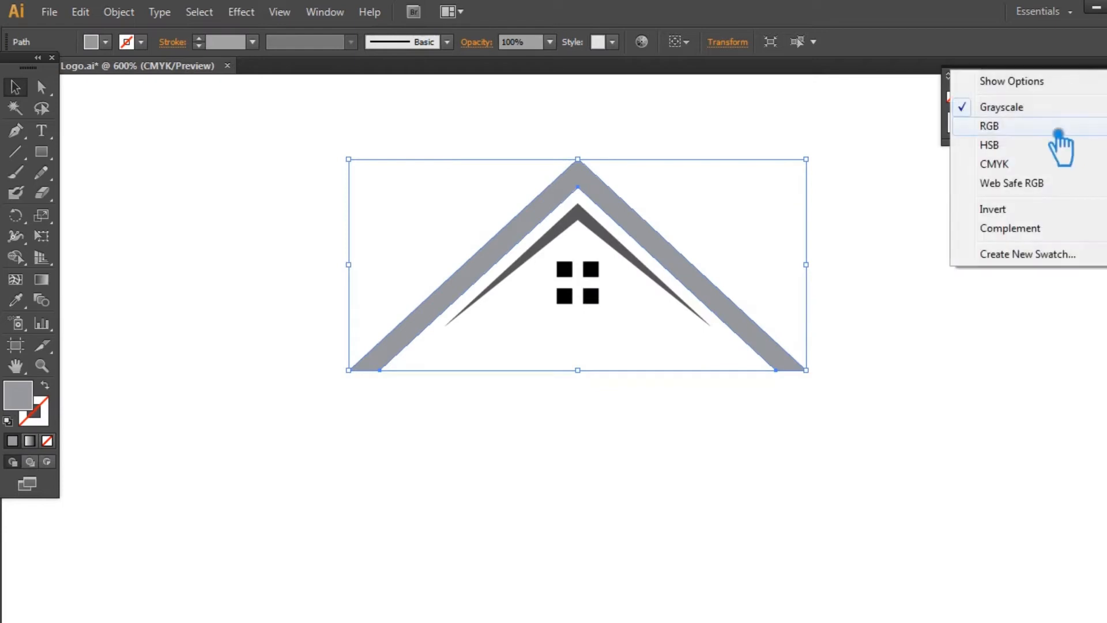
{"action": "left_click", "coordinate": [1060, 127]}
- Change the outer roof chevron's fill to the darker teal 147F7C
{"action": "double_click", "coordinate": [39, 404]}
{"action": "left_click", "coordinate": [539, 249]}
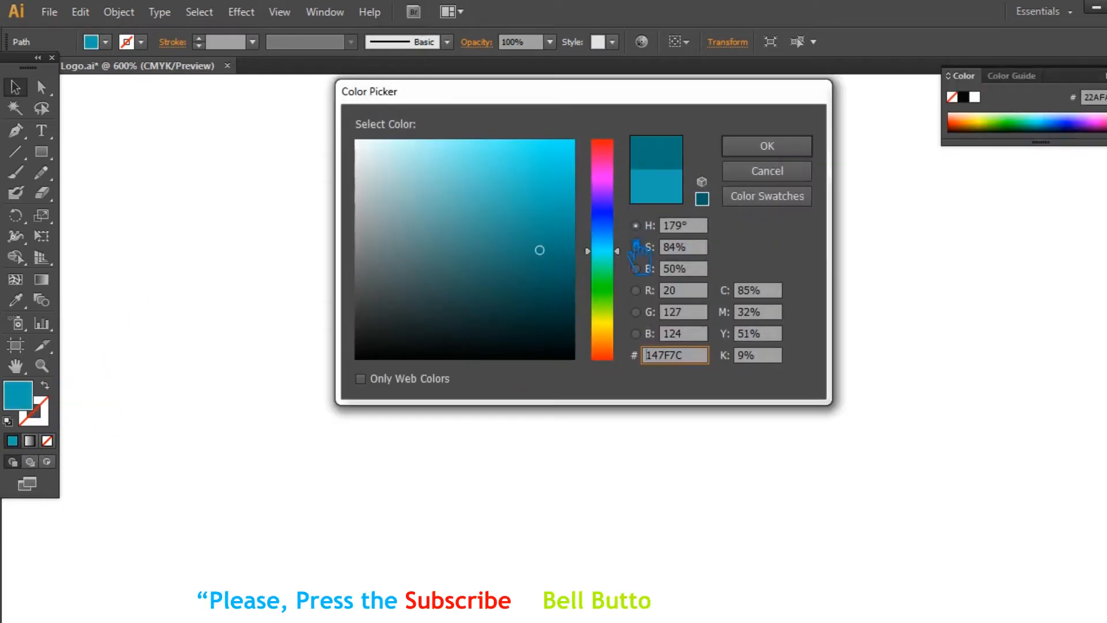
{"action": "left_click", "coordinate": [783, 146]}
{"action": "left_click", "coordinate": [15, 88]}
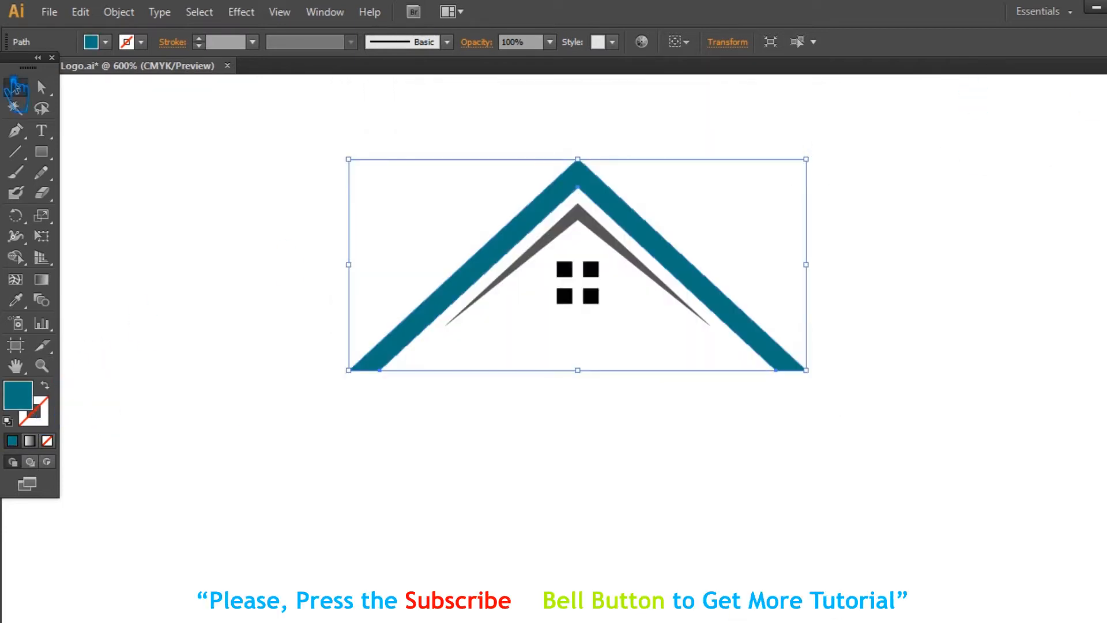
{"action": "left_click", "coordinate": [224, 151]}
- Fill the inner tapered chevron with a lighter, medium grey
{"action": "left_click", "coordinate": [604, 234]}
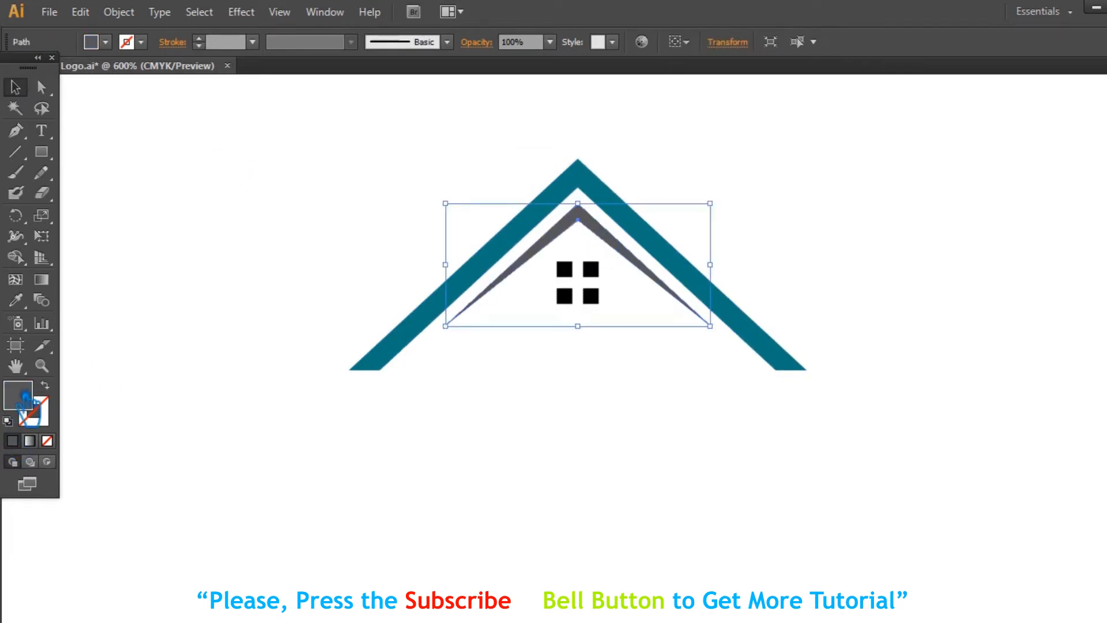
{"action": "double_click", "coordinate": [25, 398]}
{"action": "left_click", "coordinate": [358, 281]}
{"action": "left_click", "coordinate": [767, 168]}
{"action": "left_click", "coordinate": [851, 194]}
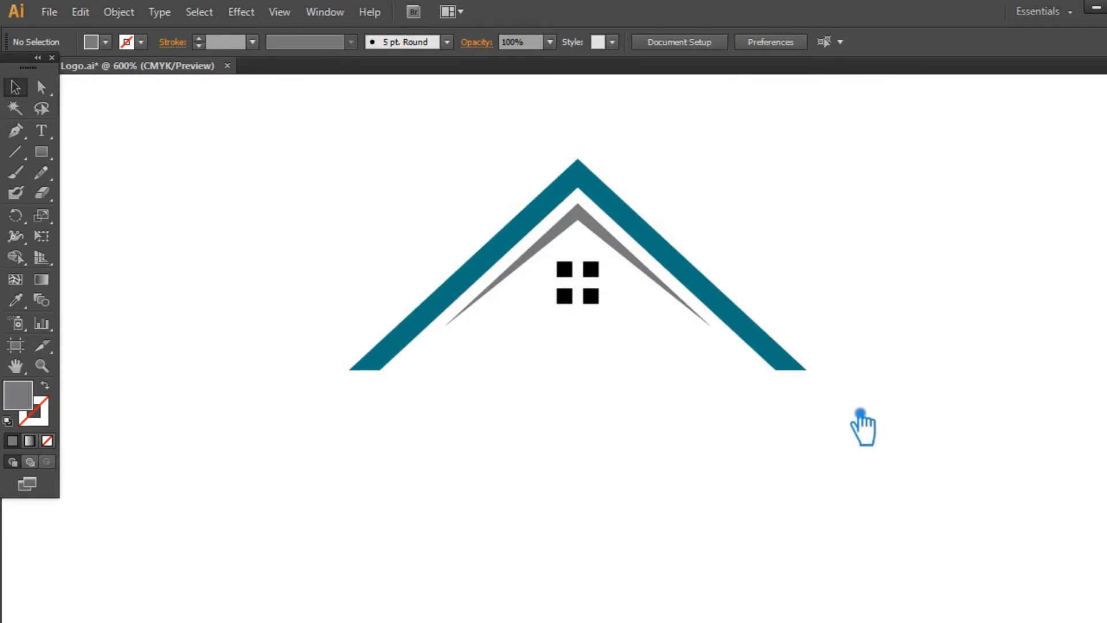
- Darken the outer roof chevron's fill to a deep teal and save the document
{"action": "left_click", "coordinate": [793, 361]}
{"action": "double_click", "coordinate": [26, 402]}
{"action": "left_click", "coordinate": [541, 278]}
{"action": "left_click", "coordinate": [767, 146]}
{"action": "left_click", "coordinate": [923, 271]}
{"action": "key", "text": "ctrl+minus"}
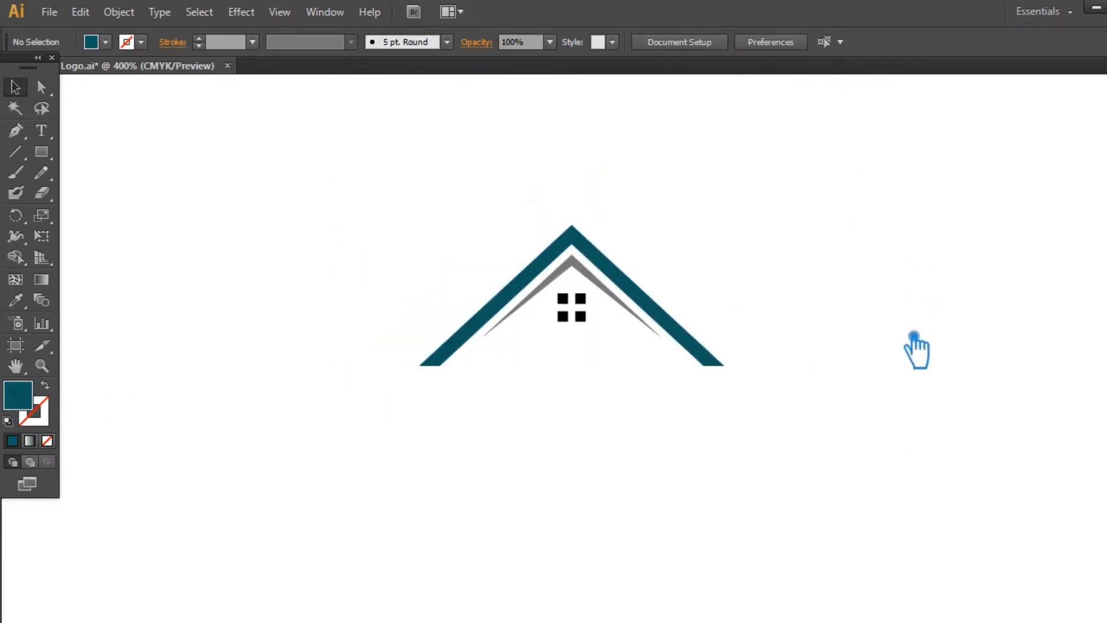
{"action": "key", "text": "ctrl+s"}
{"action": "left_click_drag", "start_coordinate": [778, 431], "coordinate": [408, 201]}
{"action": "left_click_drag", "start_coordinate": [527, 220], "coordinate": [937, 293]}
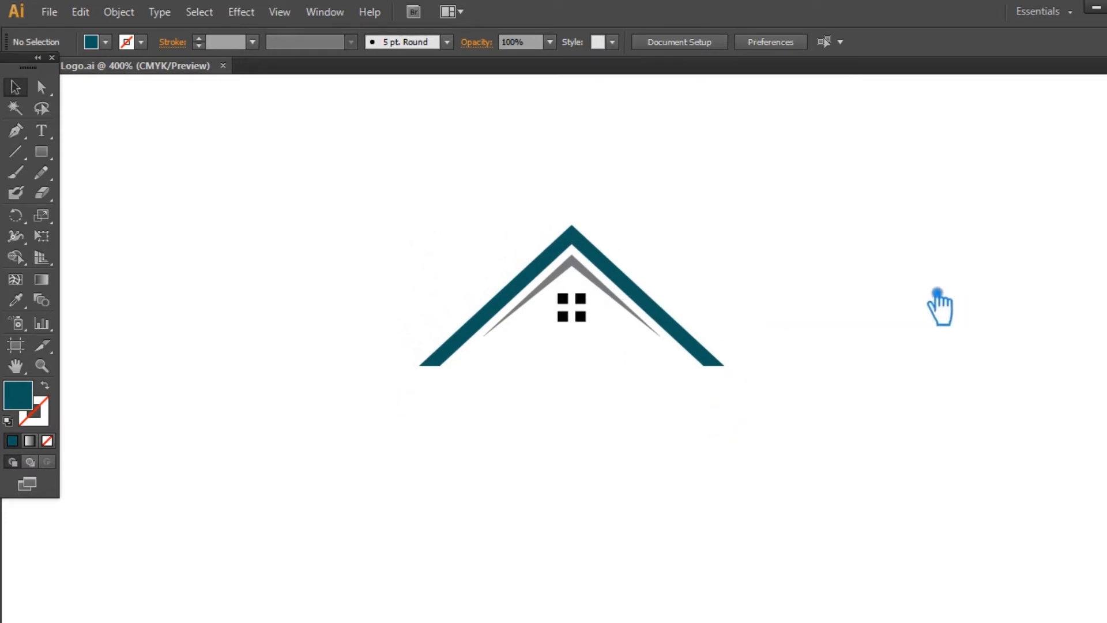
- Enlarge the four-pane window slightly about its center and save the document
{"action": "left_click", "coordinate": [581, 317]}
{"action": "left_click_drag", "start_coordinate": [586, 322], "coordinate": [591, 326]}
{"action": "left_click", "coordinate": [846, 463]}
{"action": "left_click_drag", "start_coordinate": [830, 455], "coordinate": [442, 218]}
{"action": "left_click", "coordinate": [954, 250]}
{"action": "left_click_drag", "start_coordinate": [586, 299], "coordinate": [586, 304]}
{"action": "left_click_drag", "start_coordinate": [864, 455], "coordinate": [374, 211]}
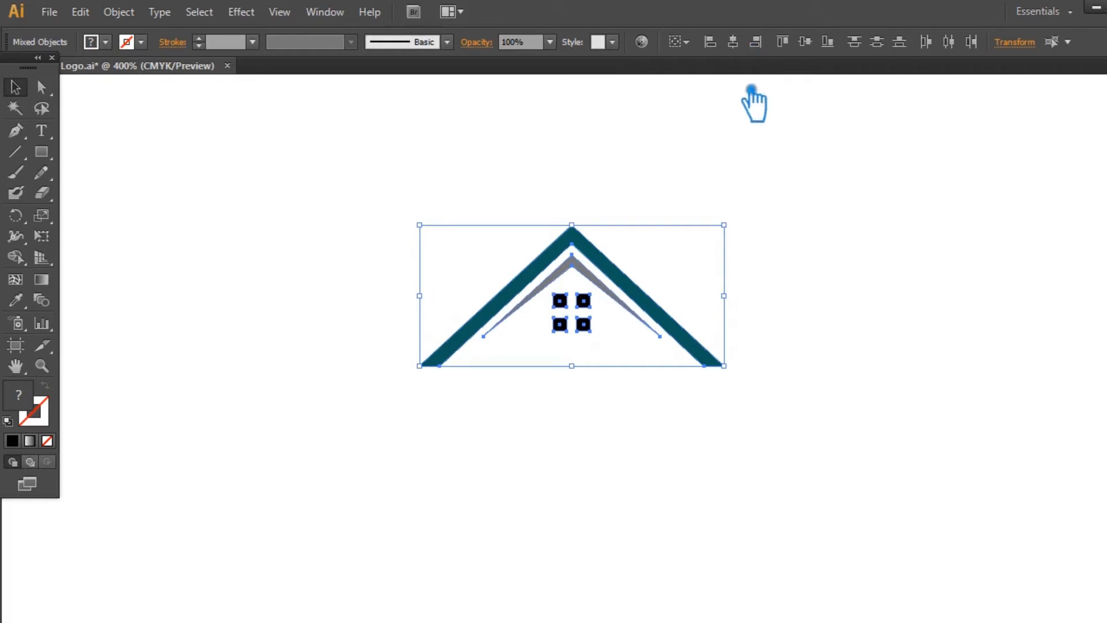
{"action": "left_click", "coordinate": [846, 185]}
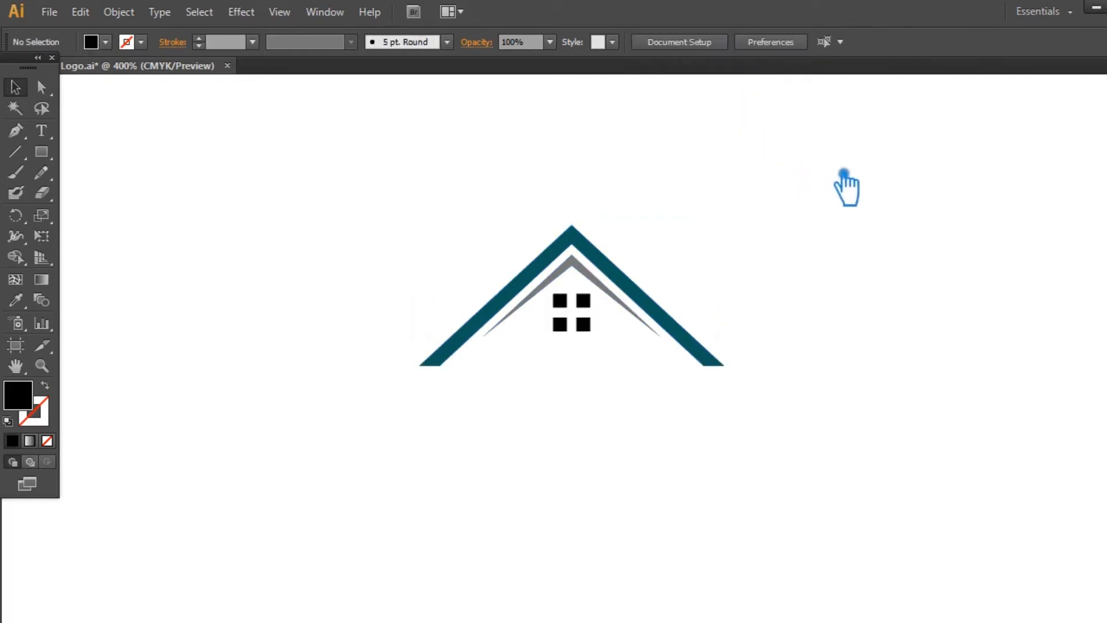
{"action": "key", "text": "ctrl+s"}
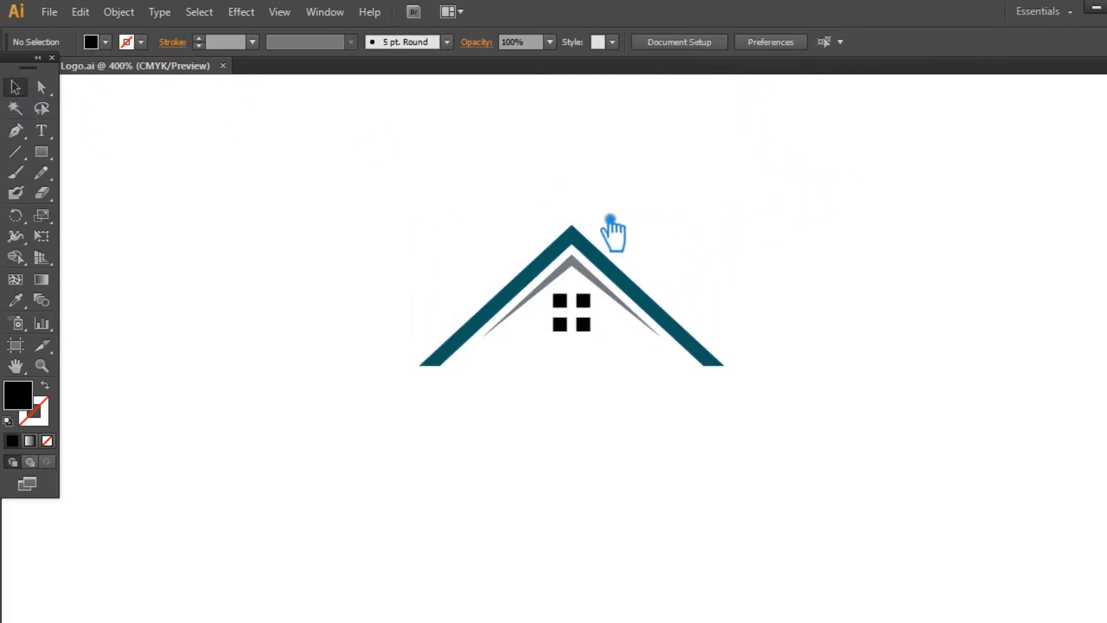
- Group the window and both chevrons and place a copy of the house level with the original, overlapping its left side
{"action": "left_click", "coordinate": [634, 283]}
{"action": "left_click", "coordinate": [759, 257]}
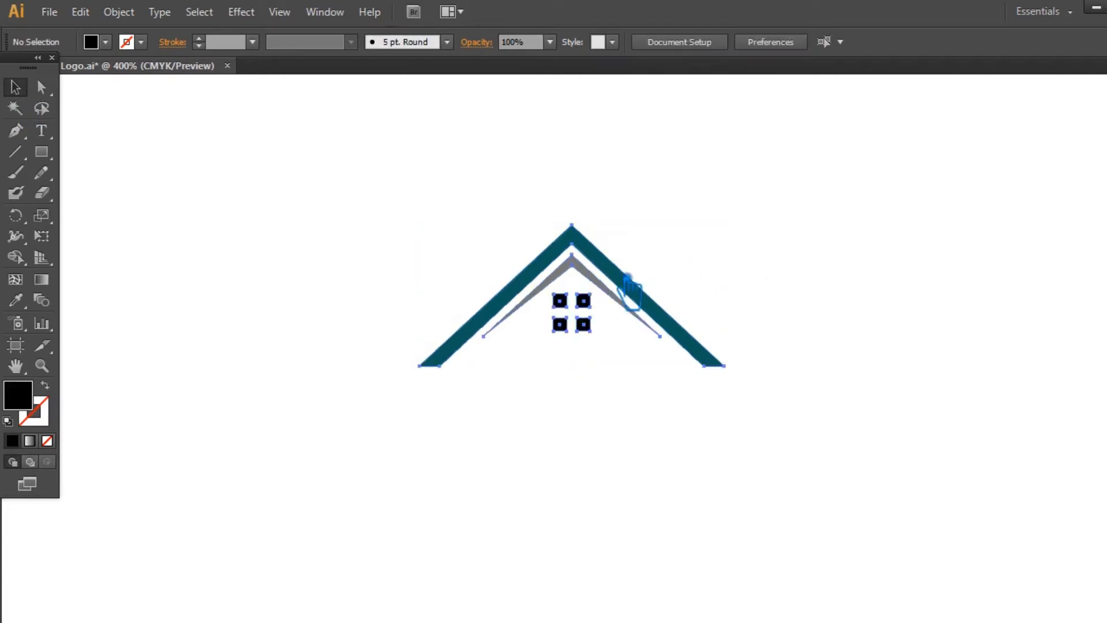
{"action": "left_click_drag", "start_coordinate": [631, 292], "coordinate": [484, 285]}
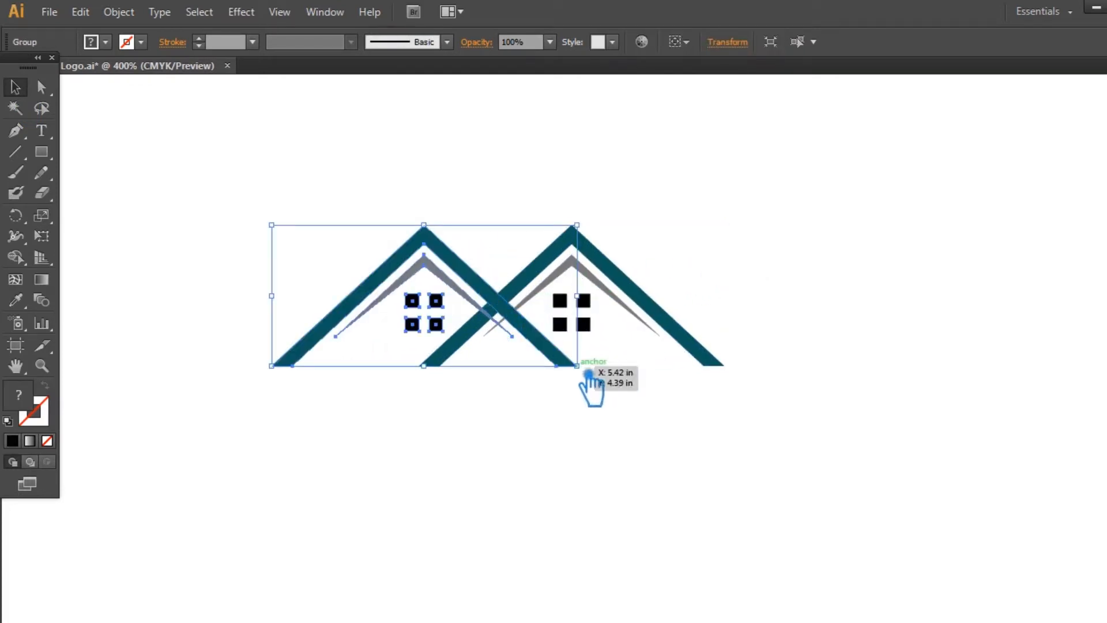
- Scale the left house copy down slightly and move it closer so its roof crosses the original roof
{"action": "left_click_drag", "start_coordinate": [597, 375], "coordinate": [546, 347]}
{"action": "left_click_drag", "start_coordinate": [483, 301], "coordinate": [516, 304]}
{"action": "left_click", "coordinate": [659, 410]}
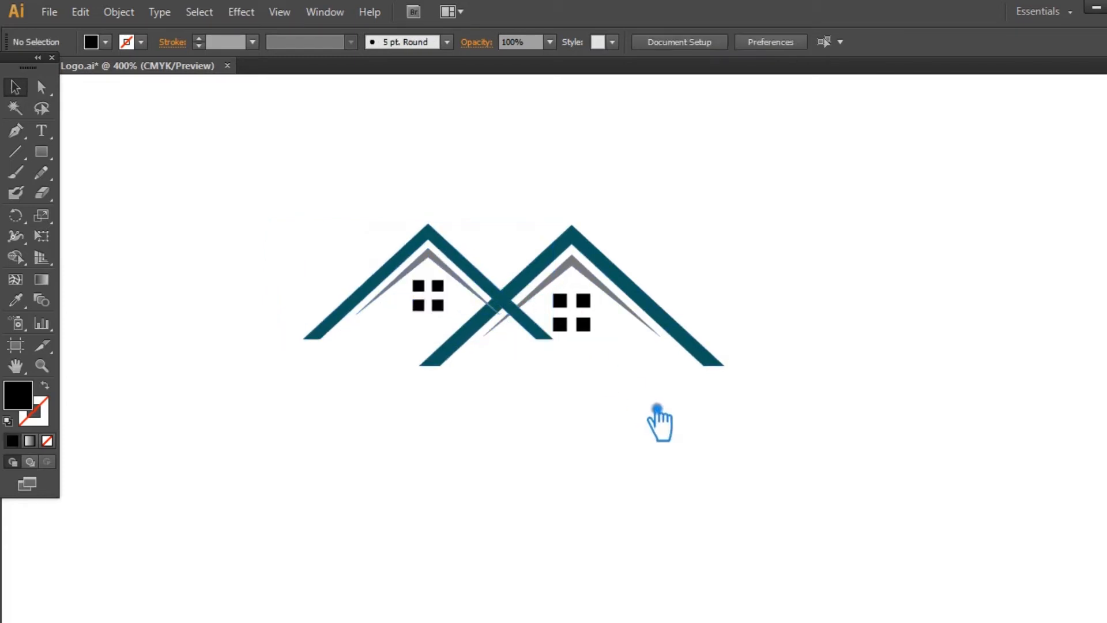
- Place a copy of the smaller house level on the right side of the central house, mirroring the left one's spacing
{"action": "left_click", "coordinate": [494, 296]}
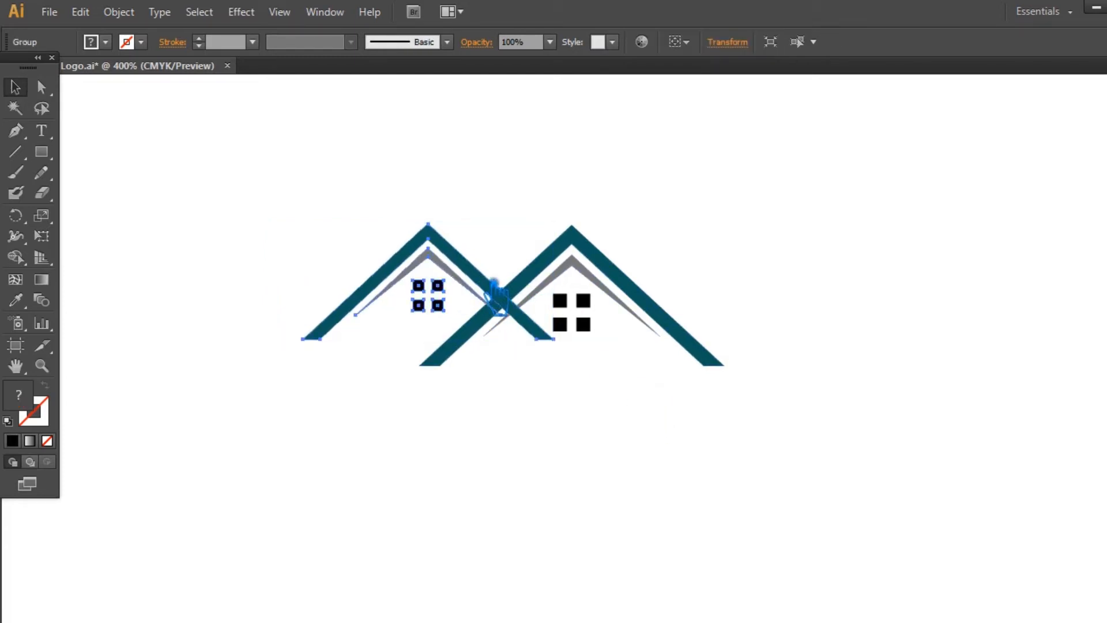
{"action": "left_click_drag", "start_coordinate": [497, 316], "coordinate": [779, 296]}
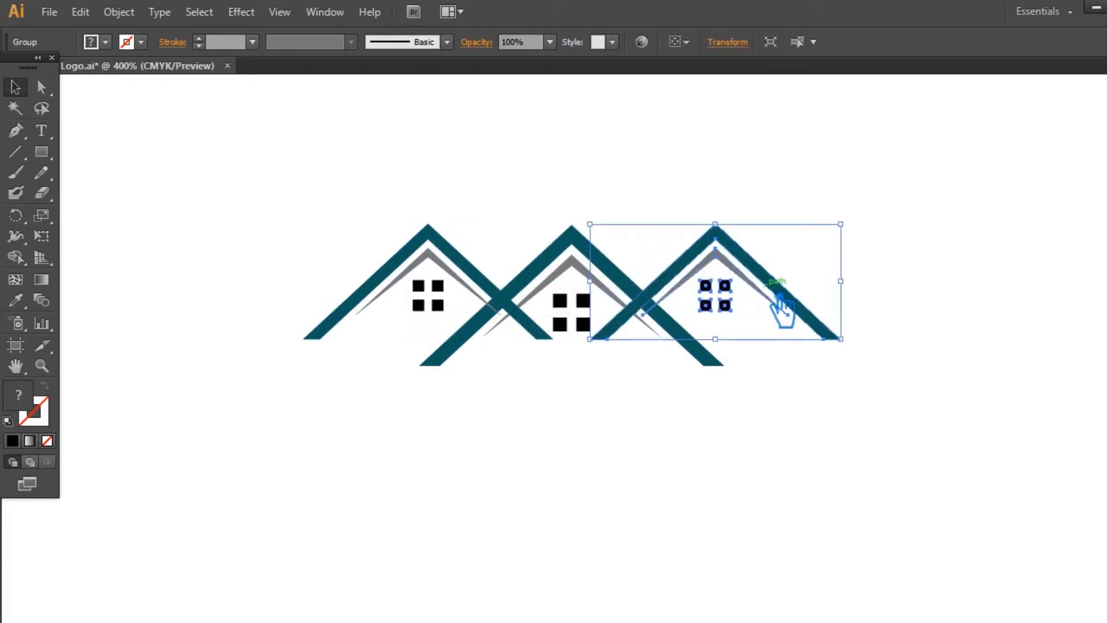
- Group the two side houses, scale the pair down about its center and lower it slightly below the central peak
{"action": "left_click", "coordinate": [470, 257], "text": "shift"}
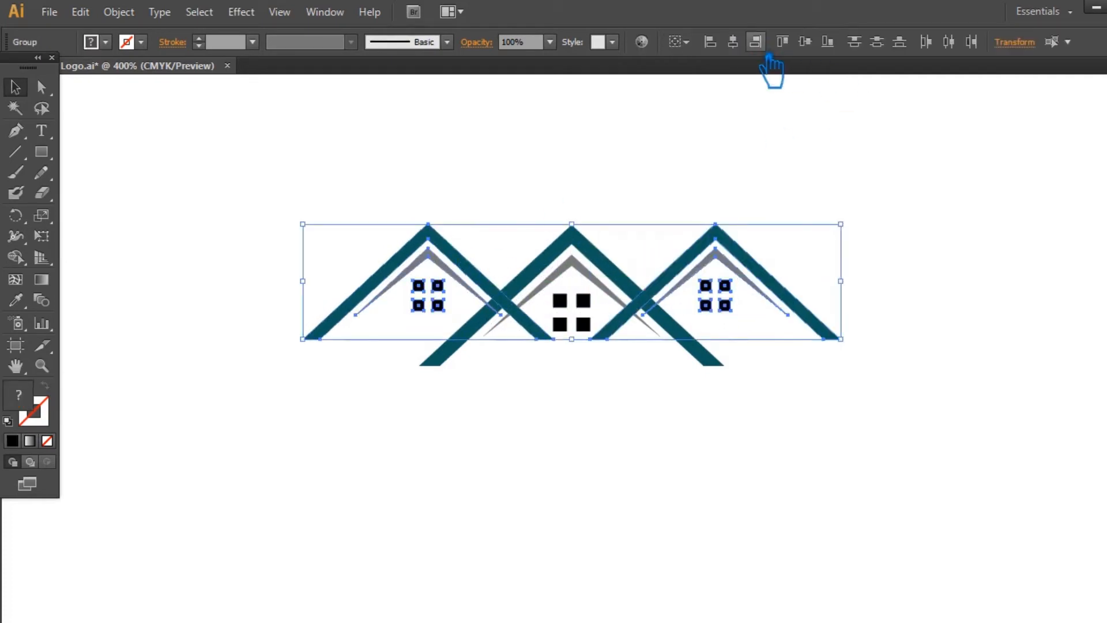
{"action": "key", "text": "ctrl+g"}
{"action": "left_click_drag", "start_coordinate": [853, 219], "coordinate": [815, 242]}
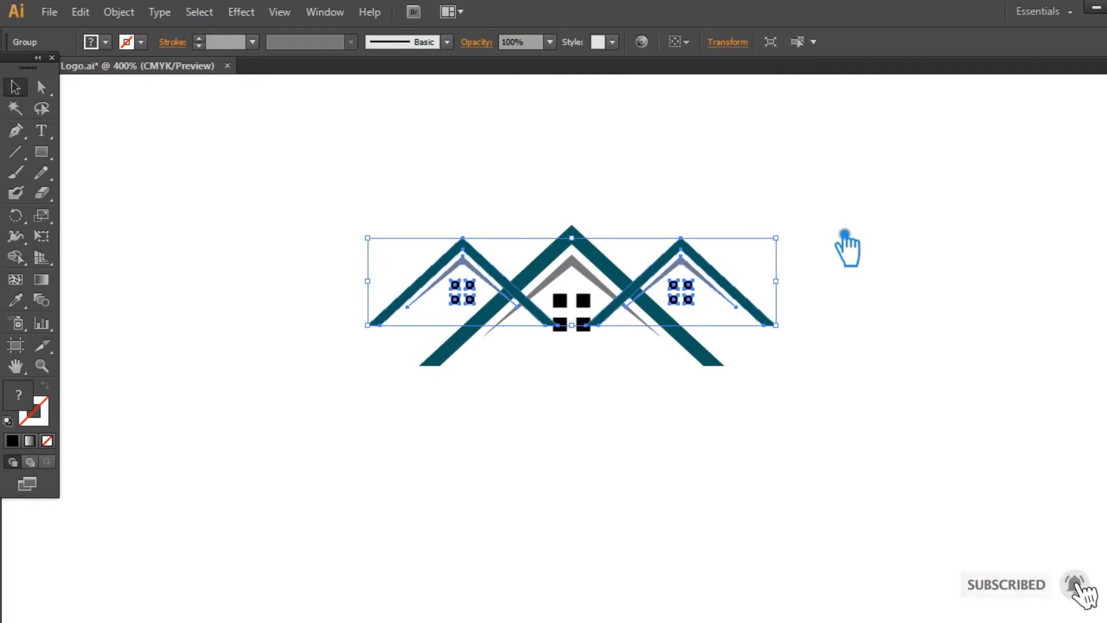
{"action": "left_click", "coordinate": [905, 236]}
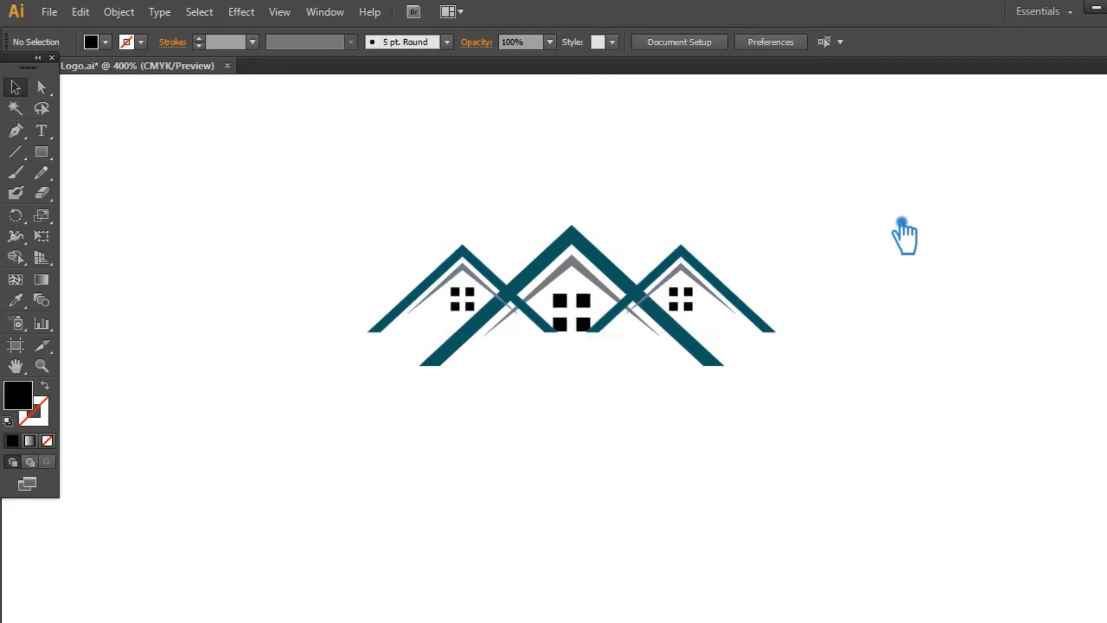
- Ungroup the pair of side houses and ungroup the central house
{"action": "key", "text": "ctrl+plus"}
{"action": "key", "text": "ctrl+plus"}
{"action": "key", "text": "ctrl+plus"}
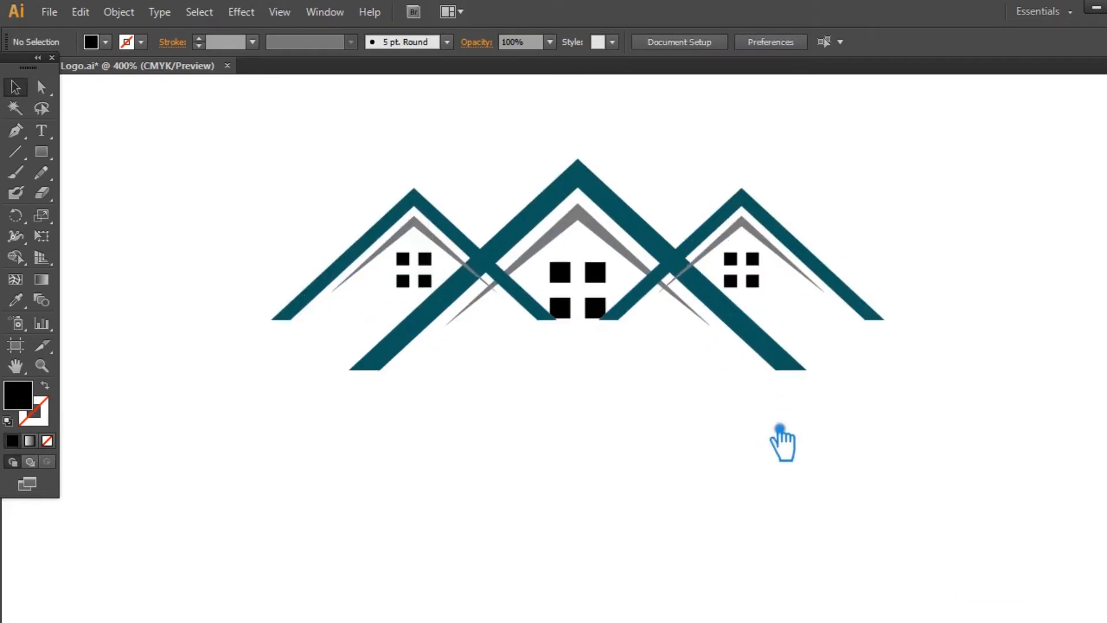
{"action": "left_click_drag", "start_coordinate": [830, 375], "coordinate": [890, 519]}
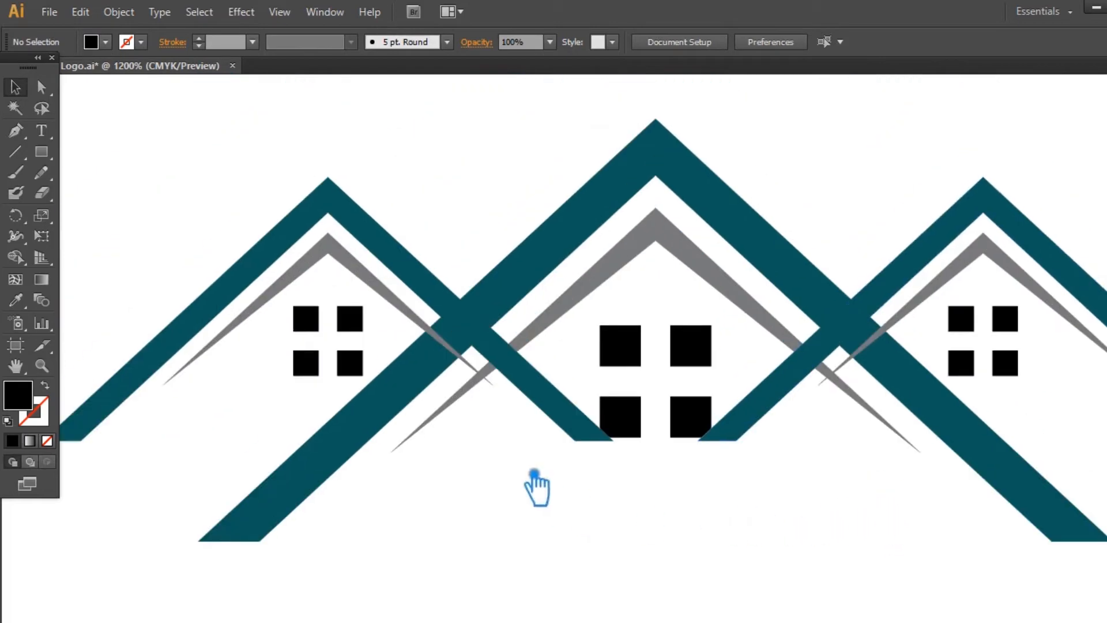
{"action": "key", "text": "ctrl+a"}
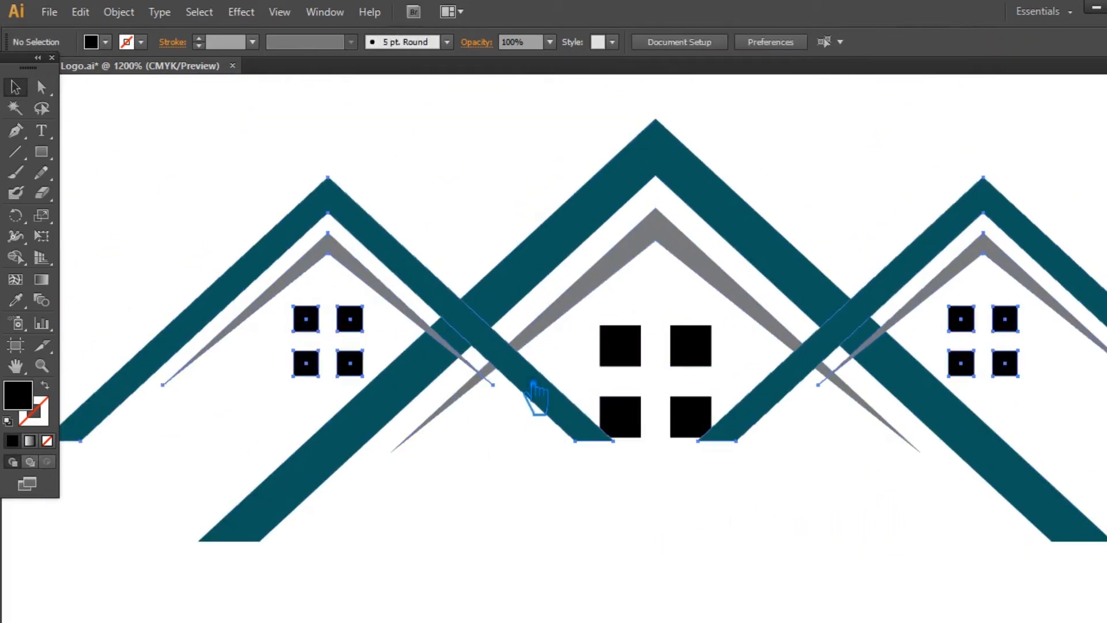
{"action": "right_click", "coordinate": [534, 389]}
{"action": "left_click", "coordinate": [576, 482]}
{"action": "right_click", "coordinate": [531, 253]}
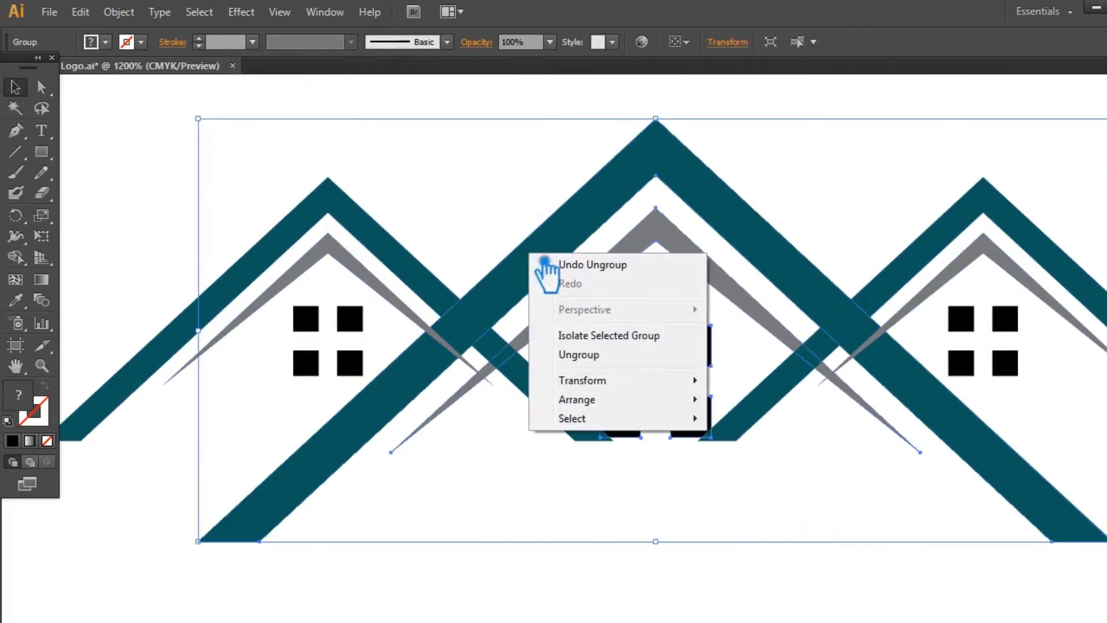
{"action": "left_click", "coordinate": [571, 353]}
- Ungroup the left and right side houses so their chevrons and windows are separate pieces
{"action": "left_click", "coordinate": [626, 584]}
{"action": "left_click_drag", "start_coordinate": [446, 226], "coordinate": [542, 450]}
{"action": "left_click_drag", "start_coordinate": [521, 554], "coordinate": [465, 237]}
{"action": "left_click", "coordinate": [452, 610]}
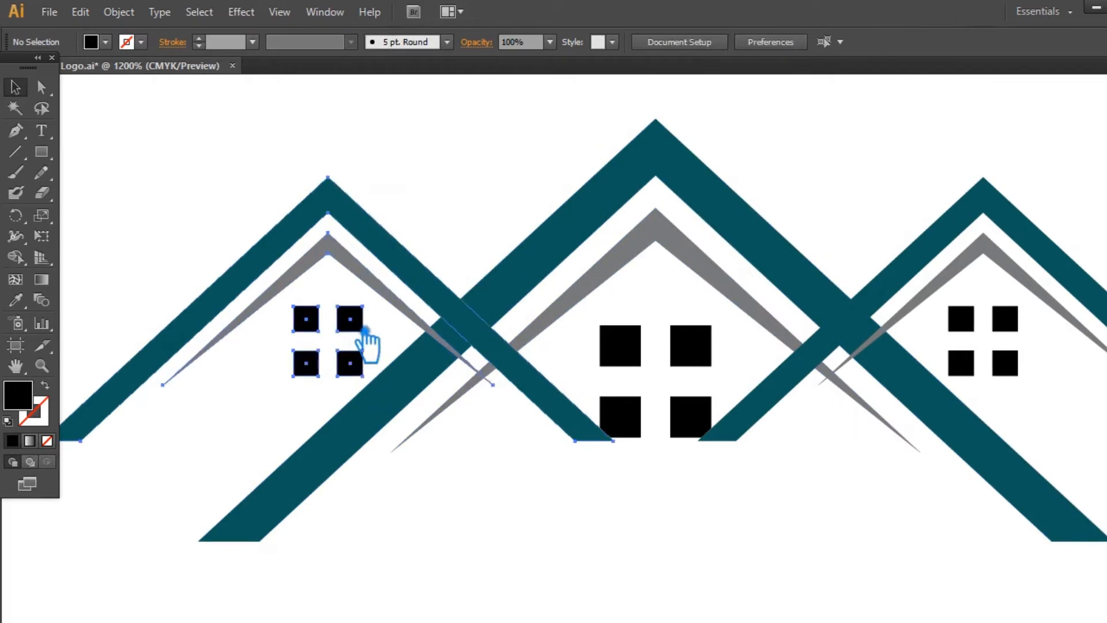
{"action": "right_click", "coordinate": [361, 320]}
{"action": "left_click", "coordinate": [383, 421]}
{"action": "left_click", "coordinate": [477, 556]}
{"action": "left_click", "coordinate": [1018, 362]}
{"action": "right_click", "coordinate": [1006, 369]}
{"action": "left_click", "coordinate": [981, 465]}
{"action": "left_click", "coordinate": [882, 524]}
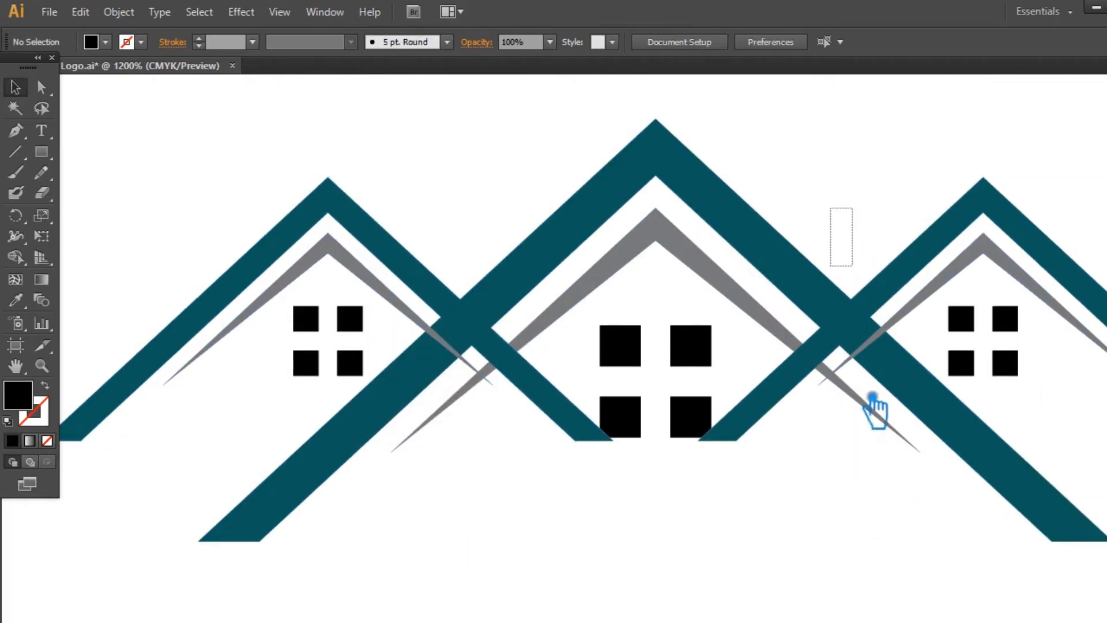
{"action": "left_click", "coordinate": [864, 479]}
{"action": "left_click", "coordinate": [489, 464]}
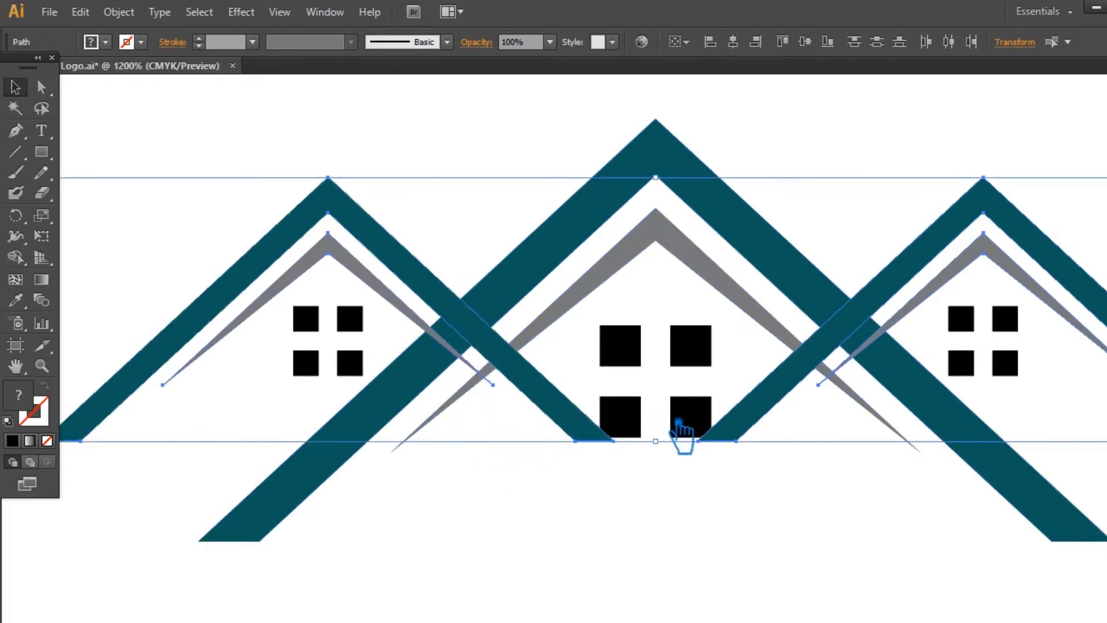
{"action": "left_click", "coordinate": [260, 533]}
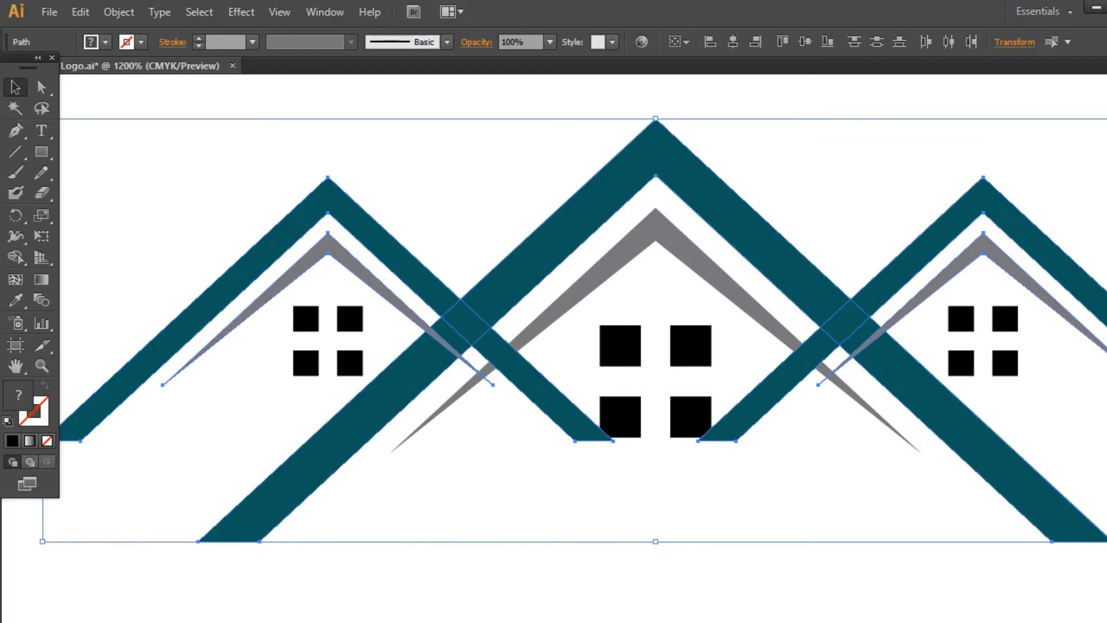
{"action": "left_click", "coordinate": [432, 117]}
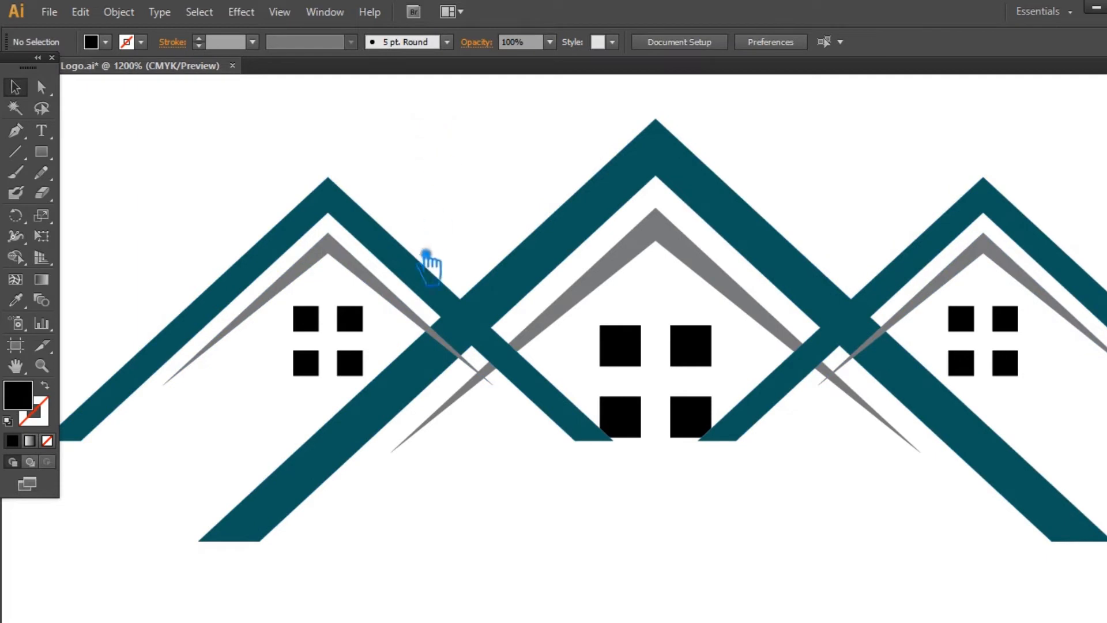
- Bring the central house's outer roof chevron to the front of all shapes
{"action": "left_click", "coordinate": [522, 295]}
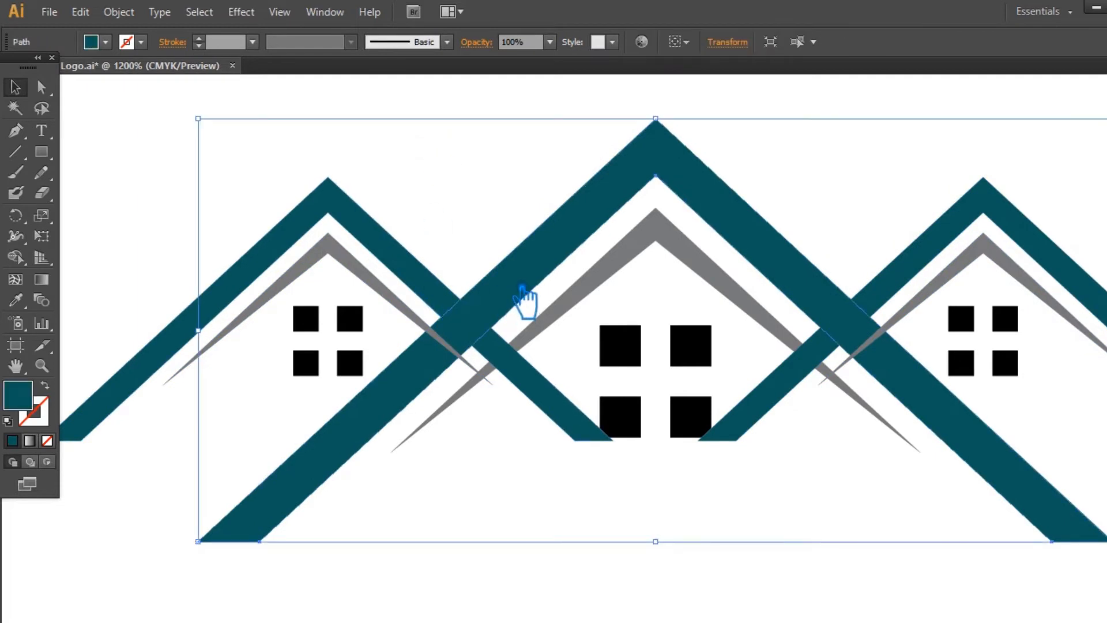
{"action": "key", "text": "ctrl+shift+]"}
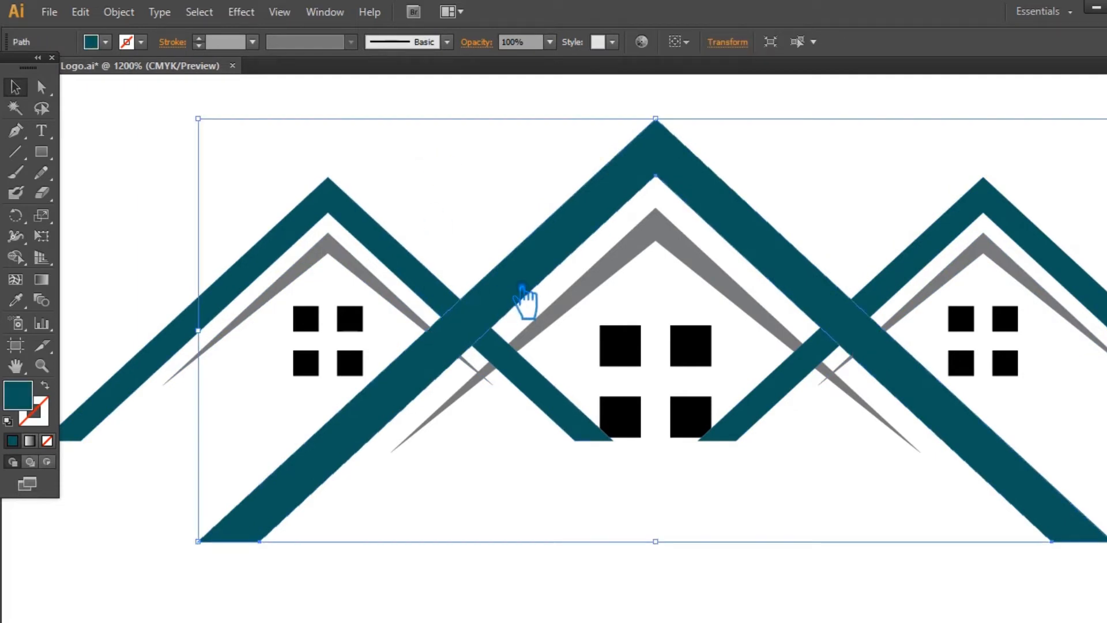
- Offset the central house's outer roof chevron by 0.02 in with mitered joins
{"action": "left_click", "coordinate": [124, 18]}
{"action": "mouse_move", "coordinate": [205, 370]}
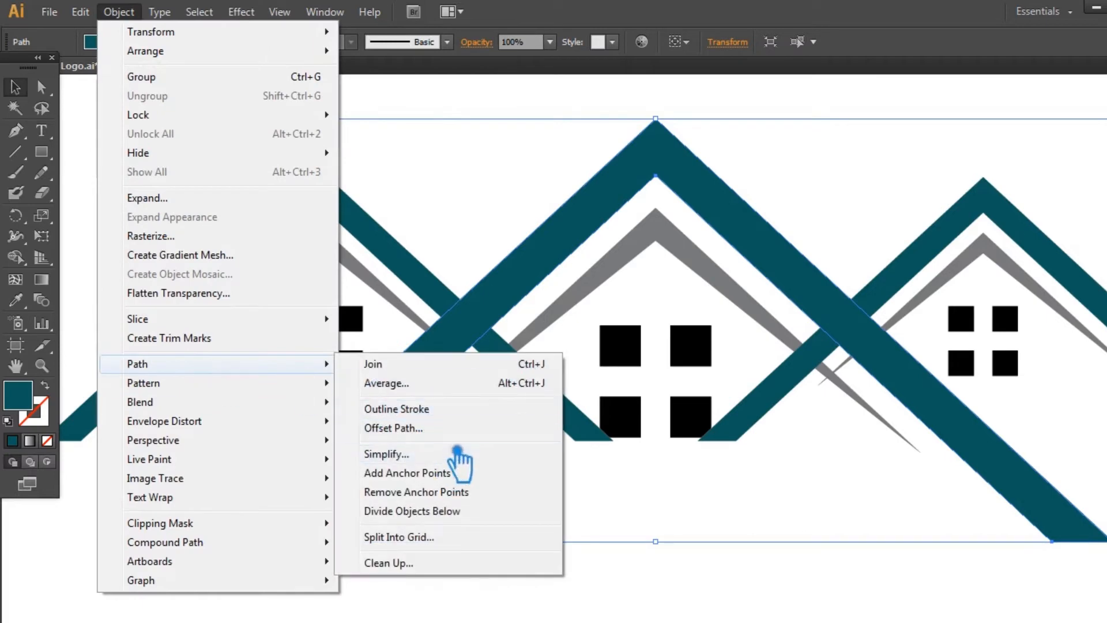
{"action": "left_click", "coordinate": [454, 430]}
{"action": "left_click", "coordinate": [799, 305]}
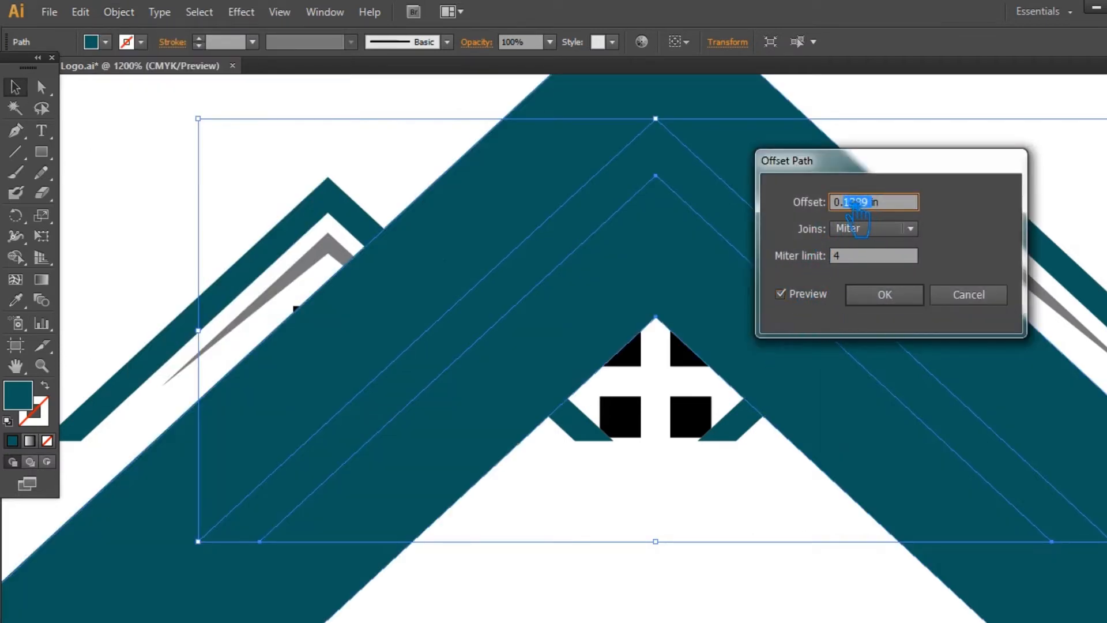
{"action": "type", "text": "05"}
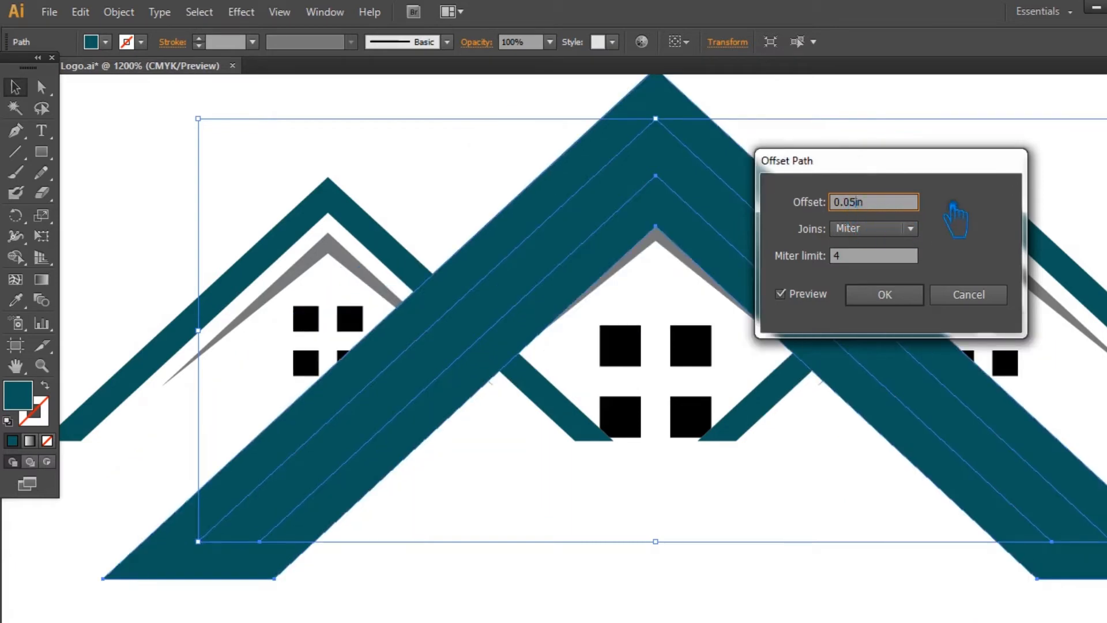
{"action": "type", "text": "2"}
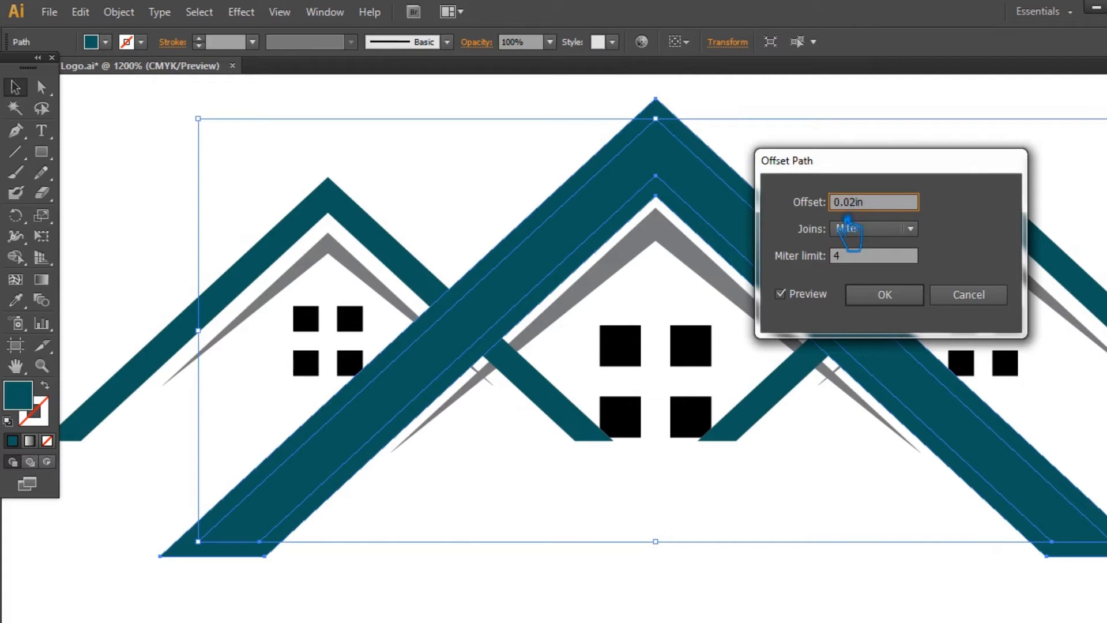
{"action": "type", "text": "1"}
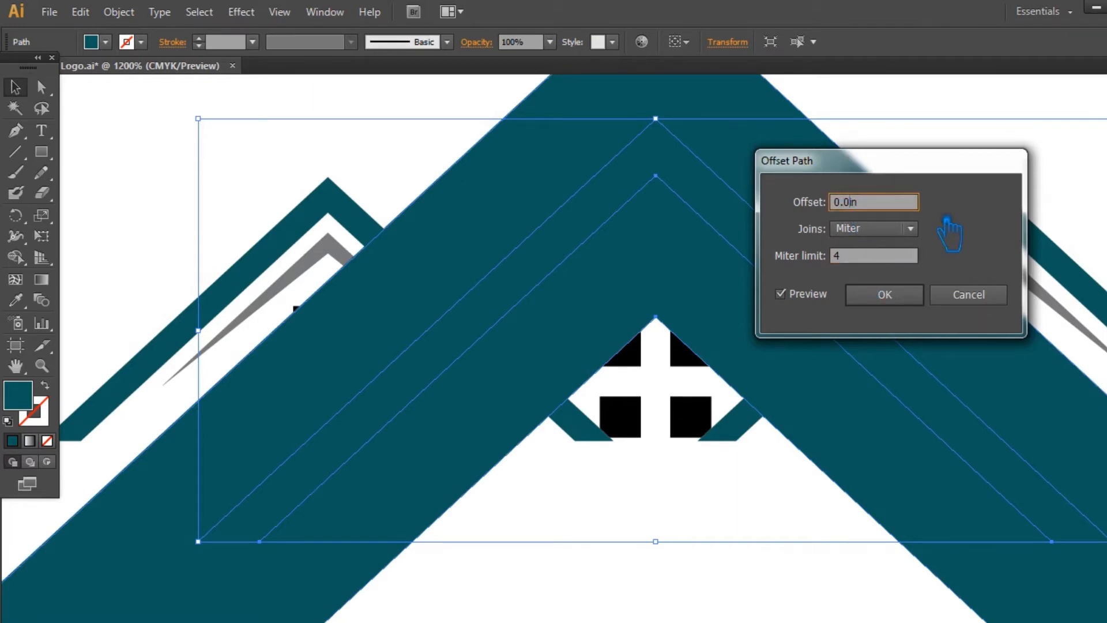
{"action": "type", "text": "05"}
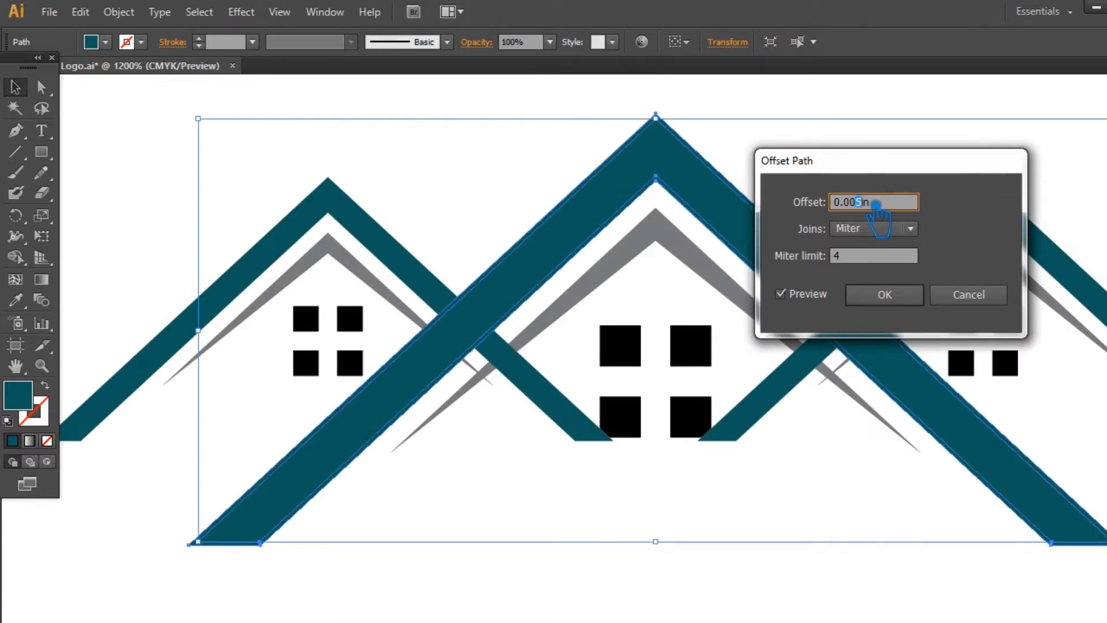
{"action": "key", "text": "BackSpace"}
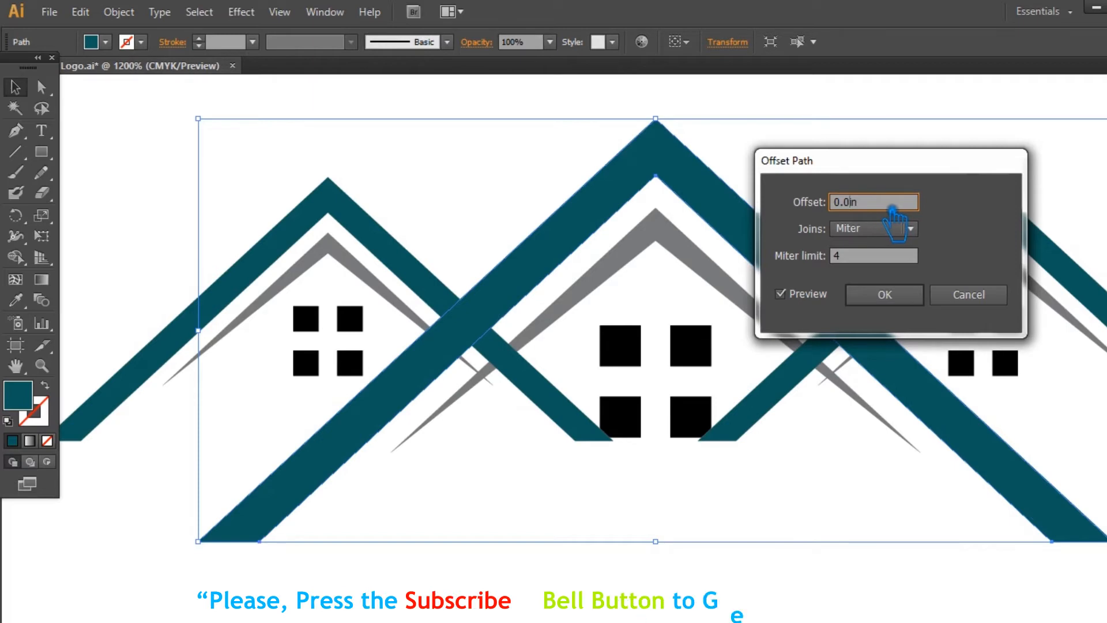
{"action": "type", "text": "5"}
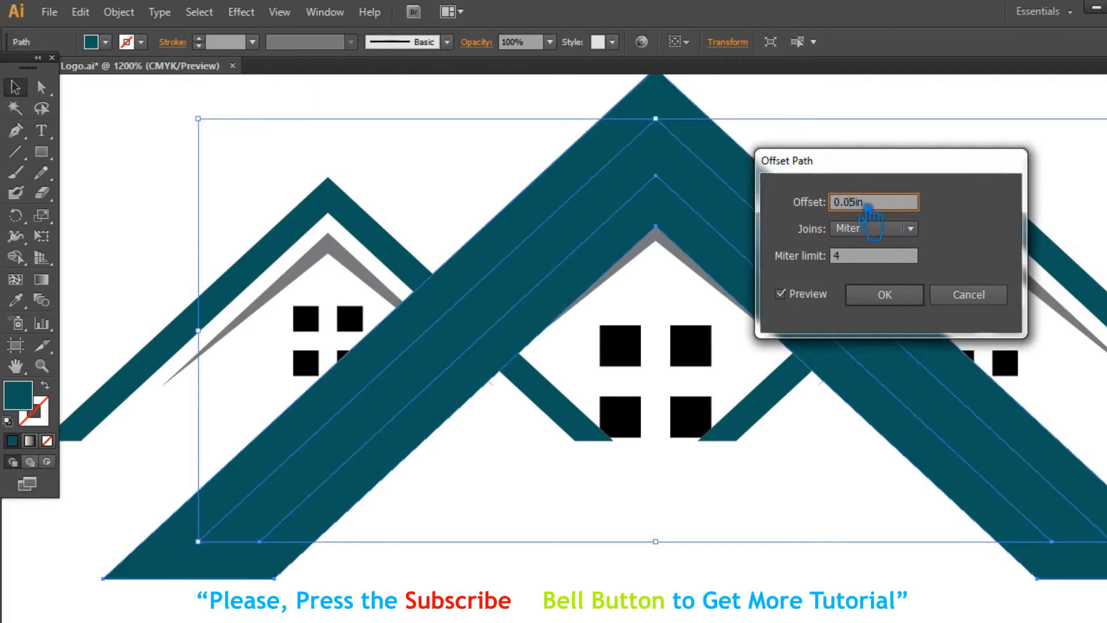
{"action": "type", "text": "2"}
{"action": "left_click", "coordinate": [888, 294]}
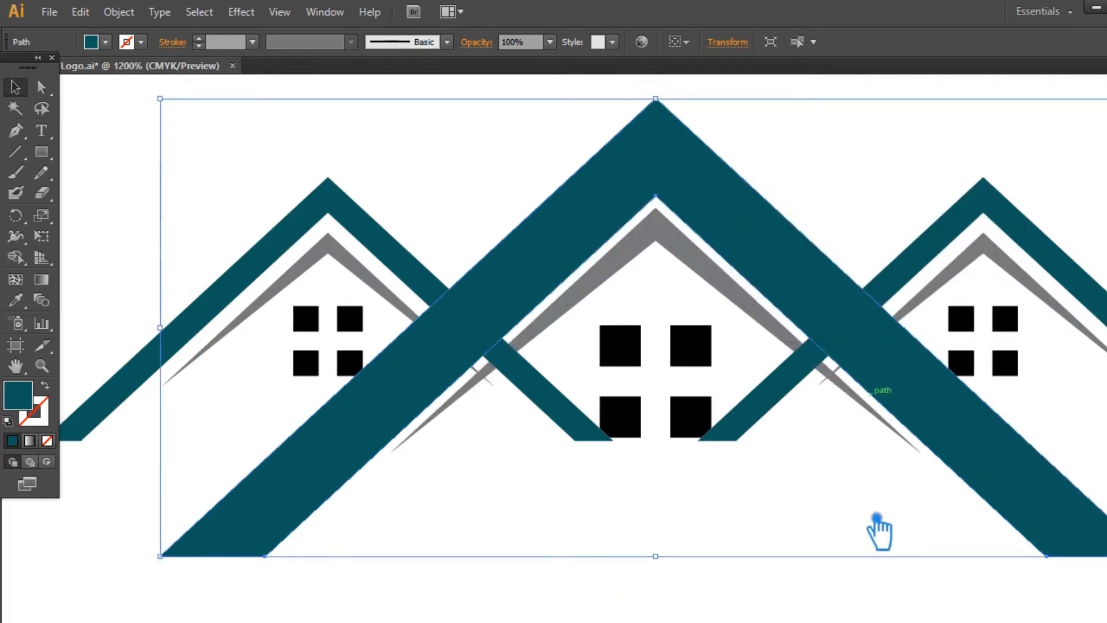
- Divide all the roof chevrons, without the windows, at their overlaps with Pathfinder Divide and ungroup the resulting pieces
{"action": "left_click", "coordinate": [935, 549]}
{"action": "left_click_drag", "start_coordinate": [915, 531], "coordinate": [453, 189]}
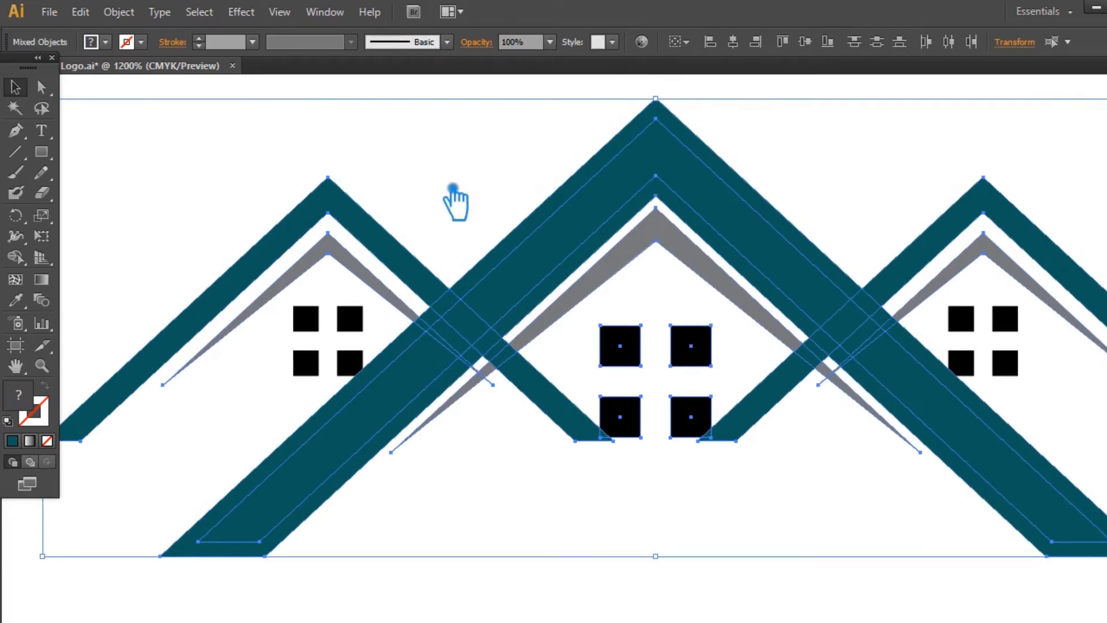
{"action": "left_click", "coordinate": [424, 100]}
{"action": "left_click_drag", "start_coordinate": [411, 99], "coordinate": [515, 497]}
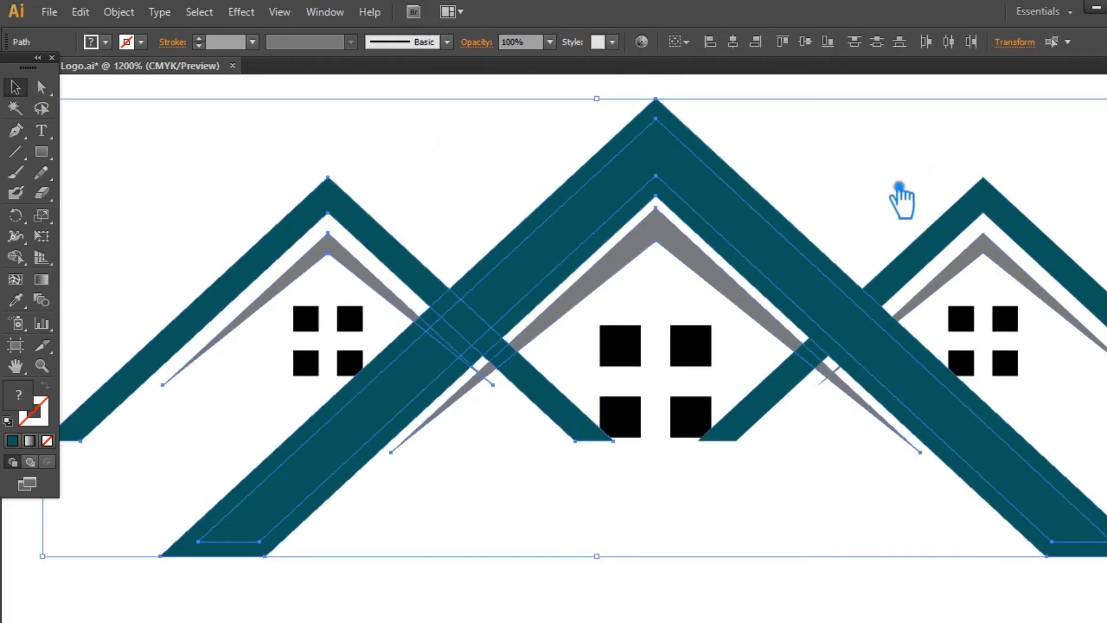
{"action": "left_click_drag", "start_coordinate": [902, 198], "coordinate": [950, 283]}
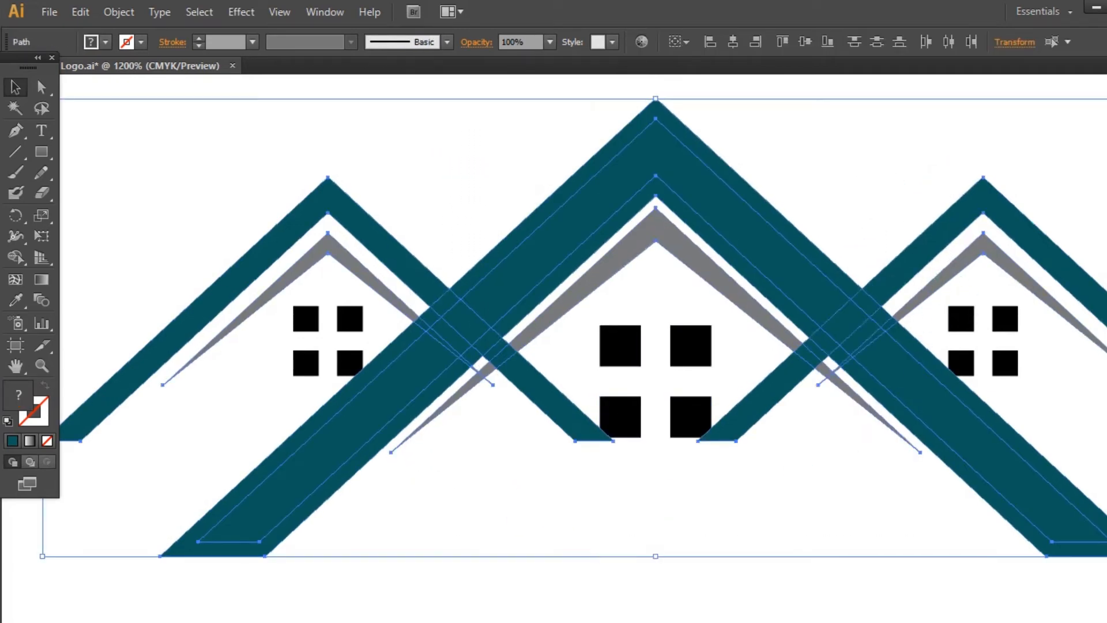
{"action": "left_click", "coordinate": [1106, 470]}
{"action": "left_click", "coordinate": [964, 504]}
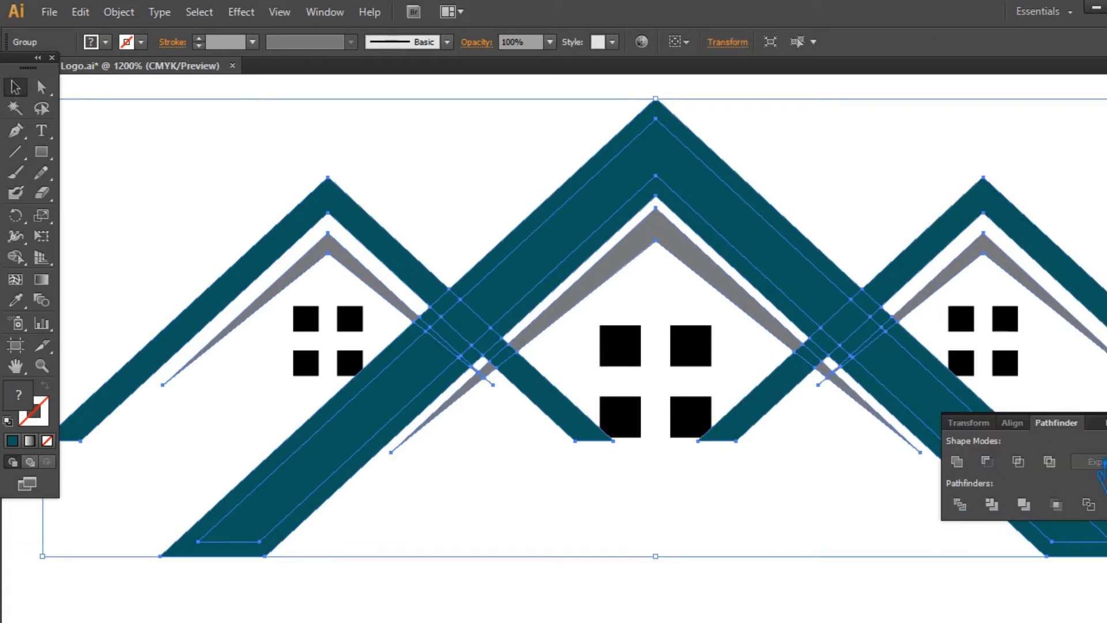
{"action": "left_click", "coordinate": [1105, 422]}
{"action": "left_click", "coordinate": [821, 577]}
{"action": "right_click", "coordinate": [839, 336]}
{"action": "left_click", "coordinate": [884, 438]}
{"action": "left_click", "coordinate": [903, 591]}
- Delete the right house's teal roof leg and stray grey fragments that reach inside the central house
{"action": "left_click", "coordinate": [790, 415]}
{"action": "key", "text": "Delete"}
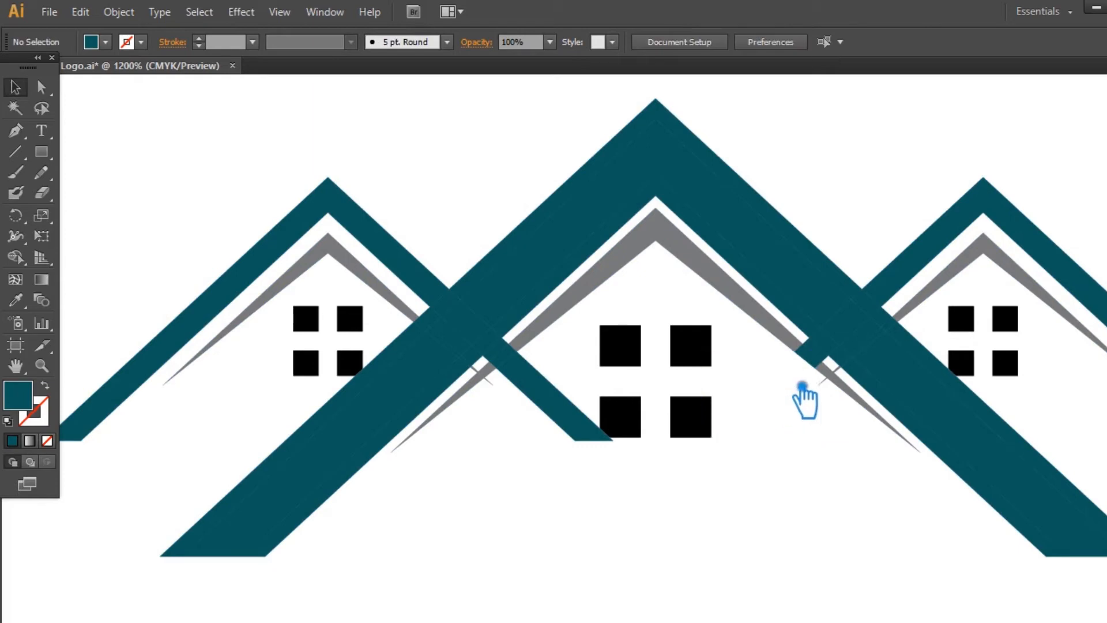
{"action": "left_click", "coordinate": [838, 372]}
{"action": "key", "text": "Delete"}
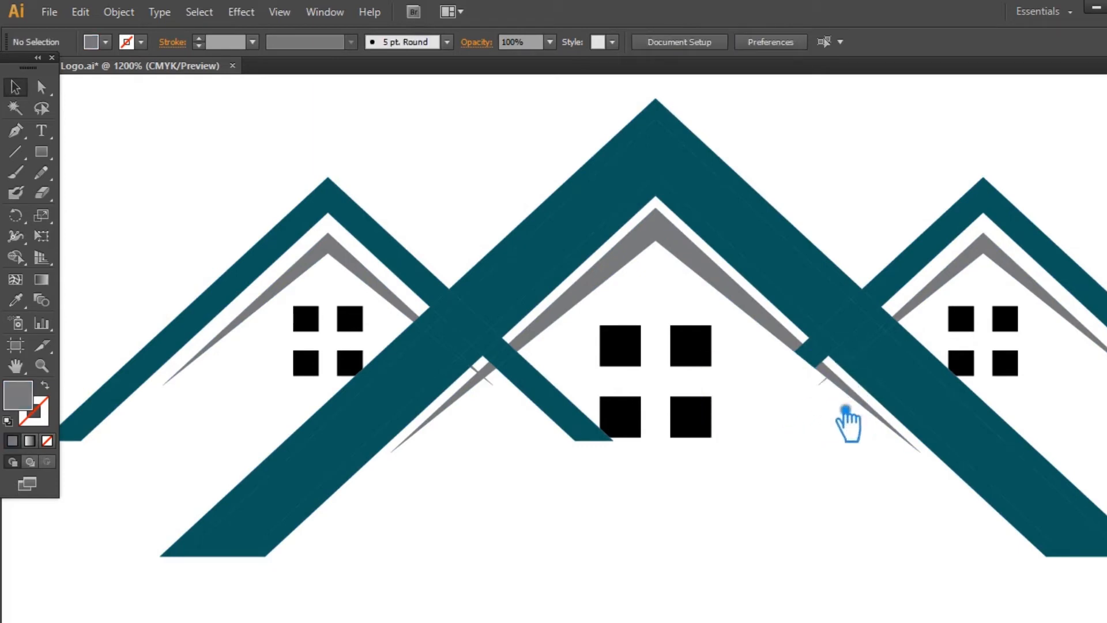
{"action": "left_click", "coordinate": [825, 345]}
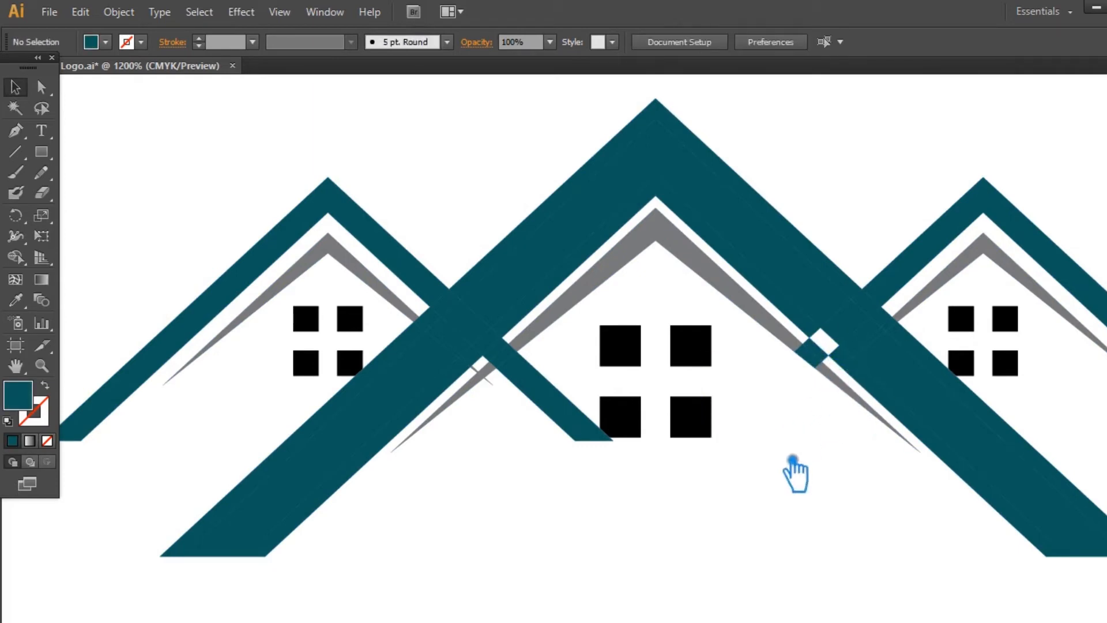
{"action": "key", "text": "Delete"}
{"action": "left_click", "coordinate": [825, 352]}
{"action": "key", "text": "Delete"}
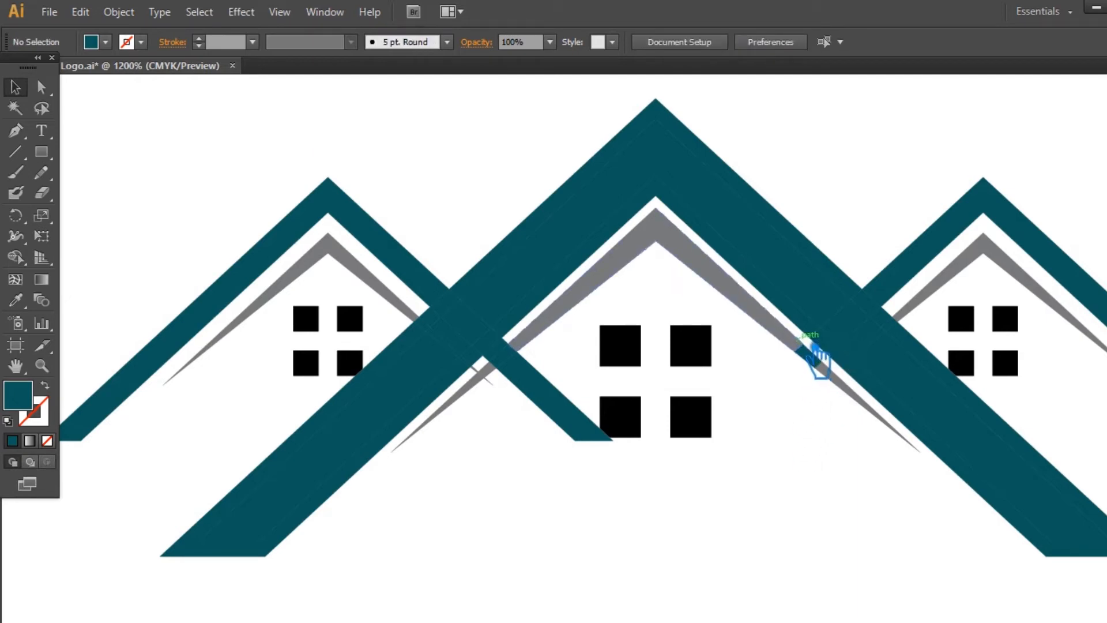
{"action": "left_click", "coordinate": [816, 350]}
{"action": "key", "text": "Delete"}
{"action": "key", "text": "ctrl+z"}
{"action": "key", "text": "ctrl+shift+z"}
- Delete the upper part of the central grey chevron and the offset border pieces around the central roof
{"action": "left_click", "coordinate": [717, 263]}
{"action": "key", "text": "Delete"}
{"action": "left_click", "coordinate": [713, 237]}
{"action": "key", "text": "Delete"}
{"action": "left_click", "coordinate": [570, 217]}
{"action": "key", "text": "Delete"}
{"action": "left_click", "coordinate": [365, 387]}
{"action": "key", "text": "Delete"}
- Delete the small fragments where the left house's grey chevron crosses inside the central roof
{"action": "left_click", "coordinate": [478, 363]}
{"action": "key", "text": "Delete"}
{"action": "left_click", "coordinate": [475, 368]}
{"action": "key", "text": "Delete"}
{"action": "left_click", "coordinate": [488, 376]}
{"action": "key", "text": "Delete"}
{"action": "left_click", "coordinate": [480, 374]}
{"action": "key", "text": "Delete"}
{"action": "left_click", "coordinate": [485, 368]}
{"action": "key", "text": "Delete"}
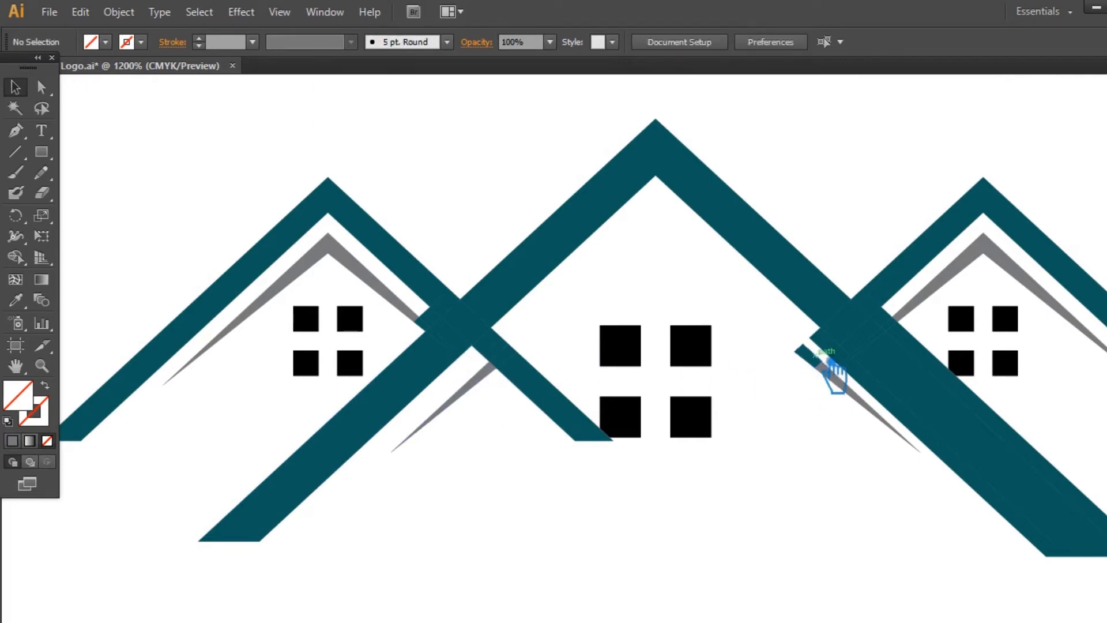
- Delete the left house's roof leg inside the central house and the leftover offset pieces on both sides of the central roof
{"action": "left_click", "coordinate": [560, 410]}
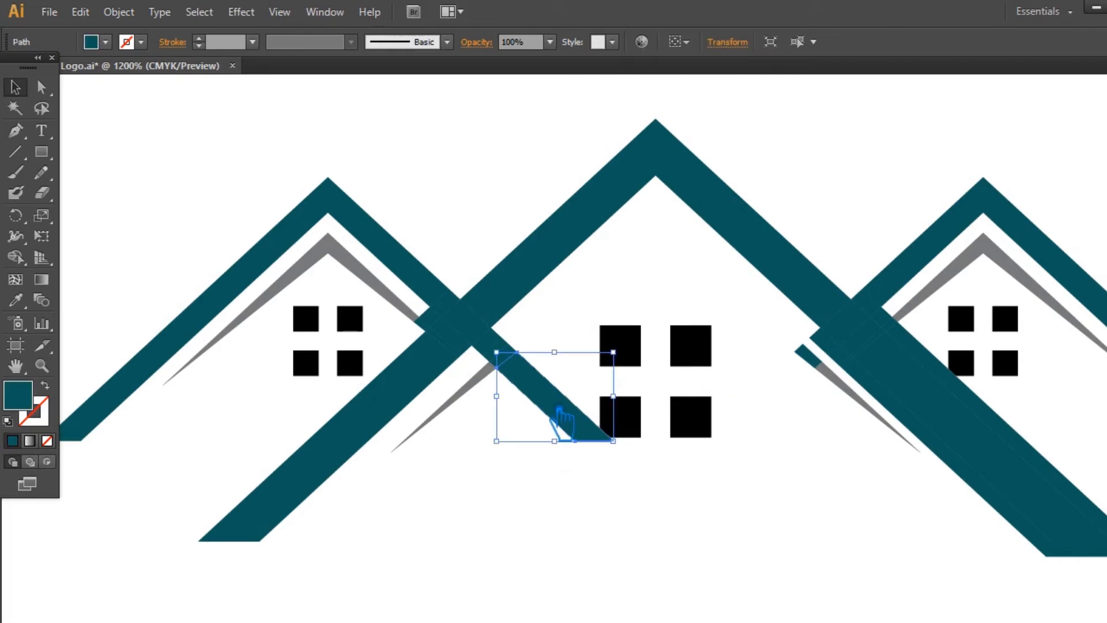
{"action": "key", "text": "Delete"}
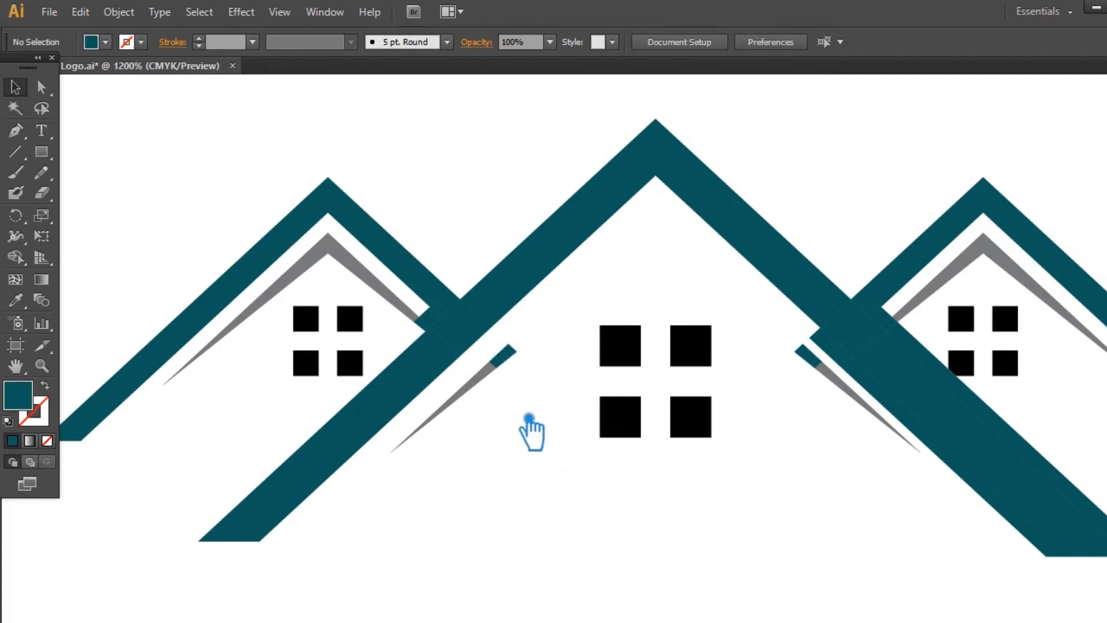
{"action": "left_click", "coordinate": [440, 328]}
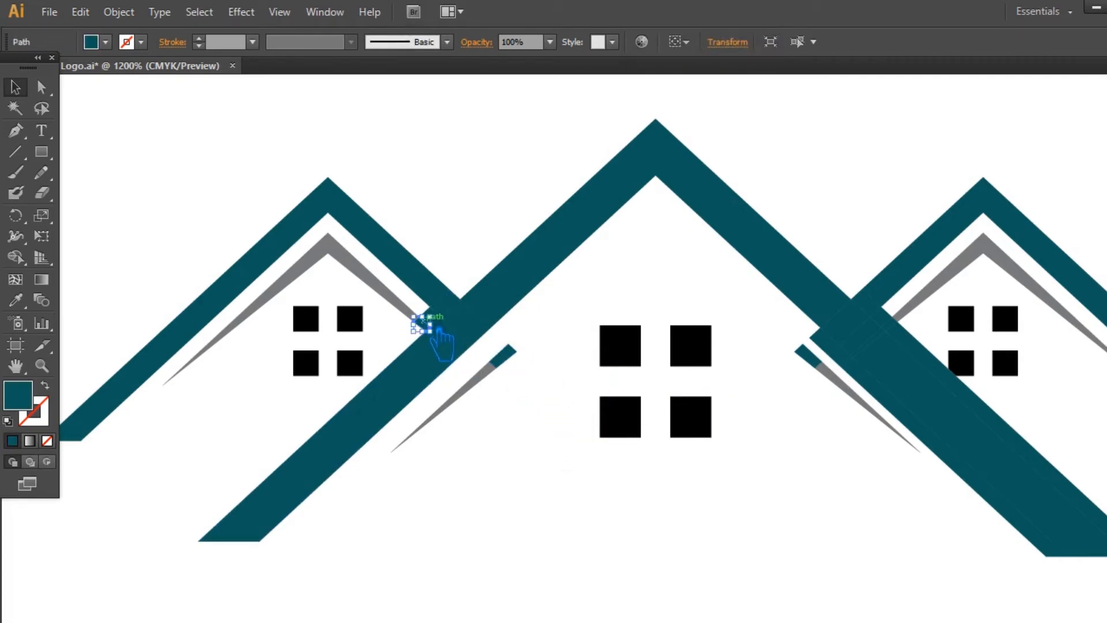
{"action": "key", "text": "Delete"}
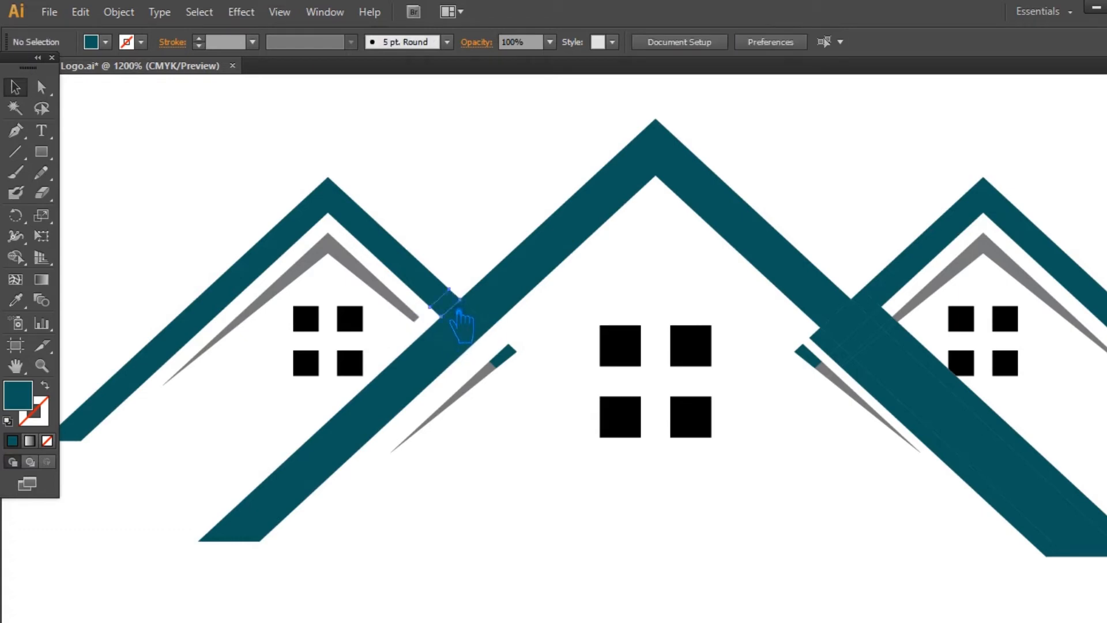
{"action": "left_click", "coordinate": [915, 347]}
{"action": "key", "text": "Delete"}
{"action": "left_click", "coordinate": [891, 325]}
{"action": "key", "text": "Delete"}
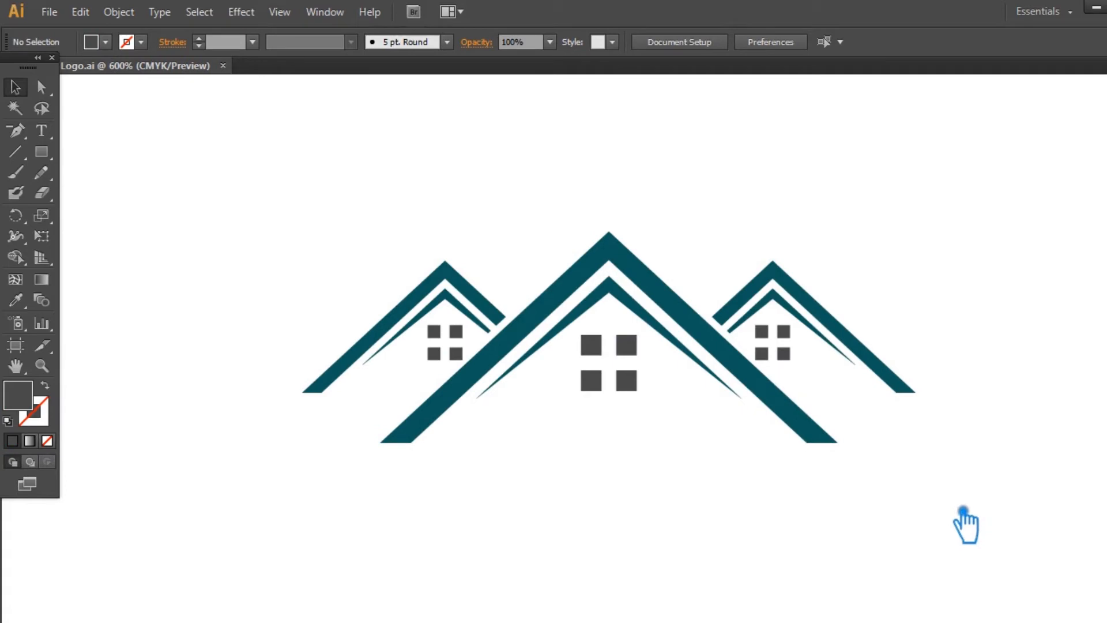
- Group the thin inner chevrons of all three houses
{"action": "left_click", "coordinate": [659, 324]}
{"action": "left_click", "coordinate": [475, 316], "text": "shift"}
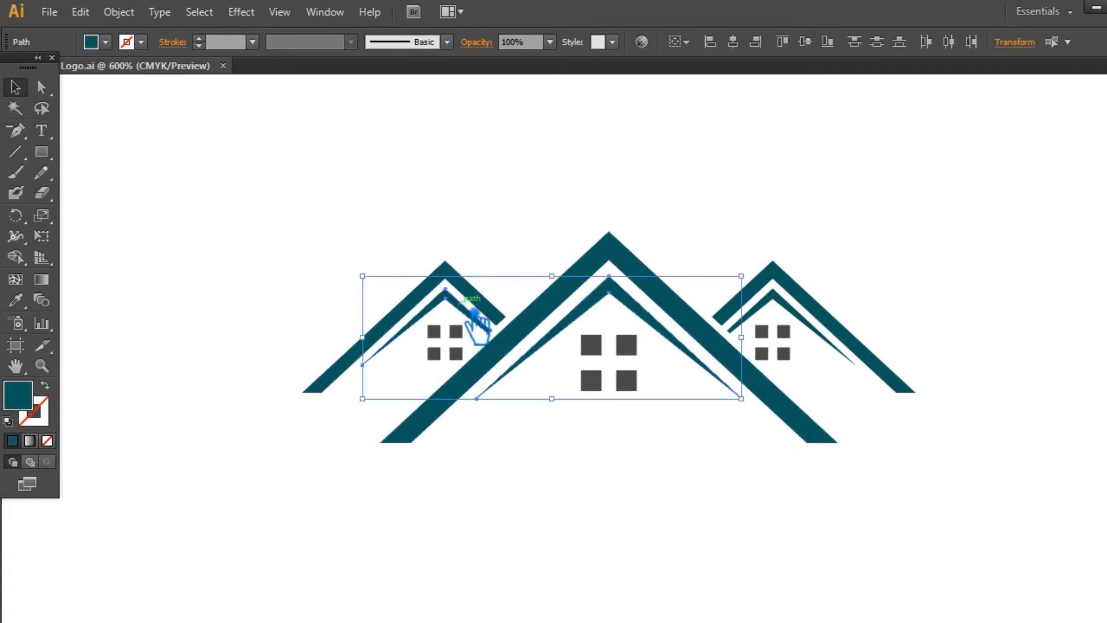
{"action": "left_click", "coordinate": [821, 327], "text": "shift"}
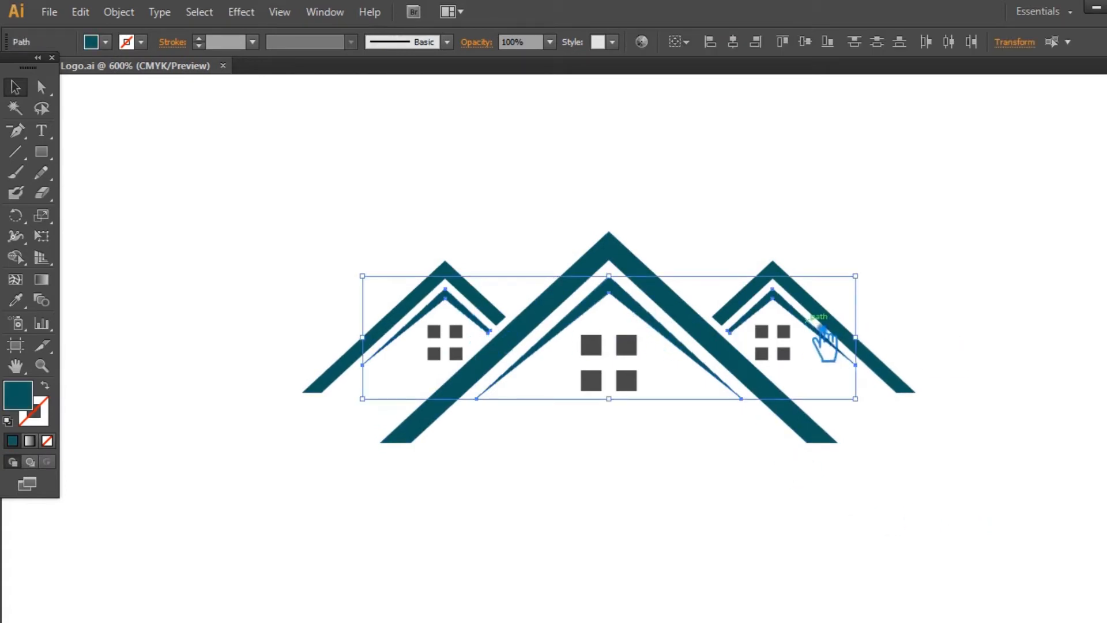
{"action": "key", "text": "ctrl+g"}
- Recolor the grouped inner chevrons by sampling the window color and lightening the fill to grey #898989
{"action": "left_click", "coordinate": [16, 299]}
{"action": "left_click", "coordinate": [595, 377]}
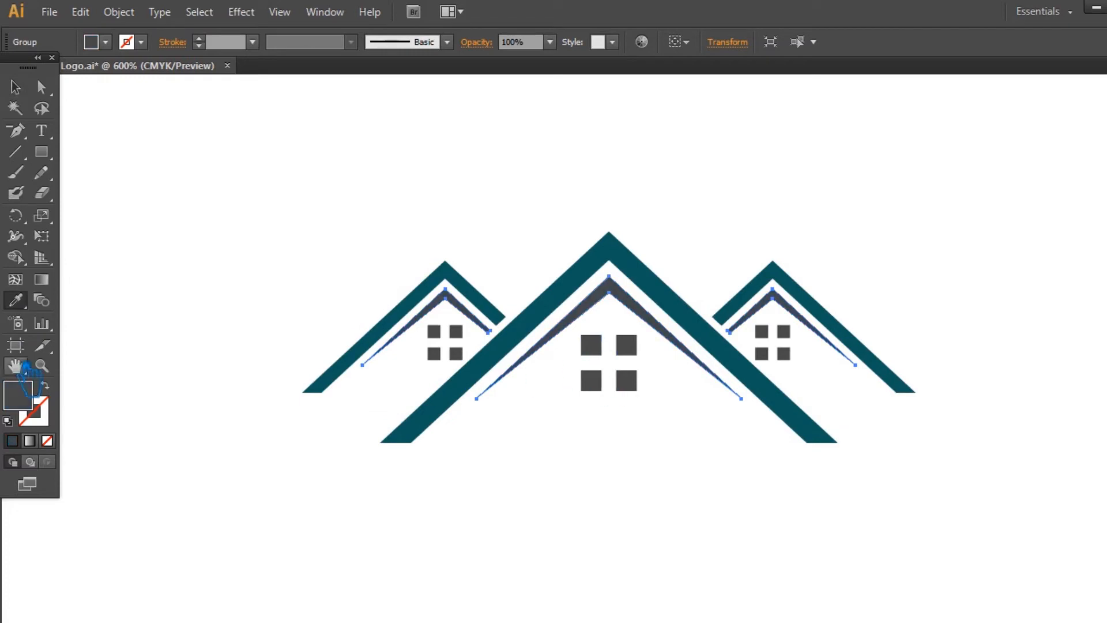
{"action": "double_click", "coordinate": [18, 396]}
{"action": "left_click", "coordinate": [359, 246]}
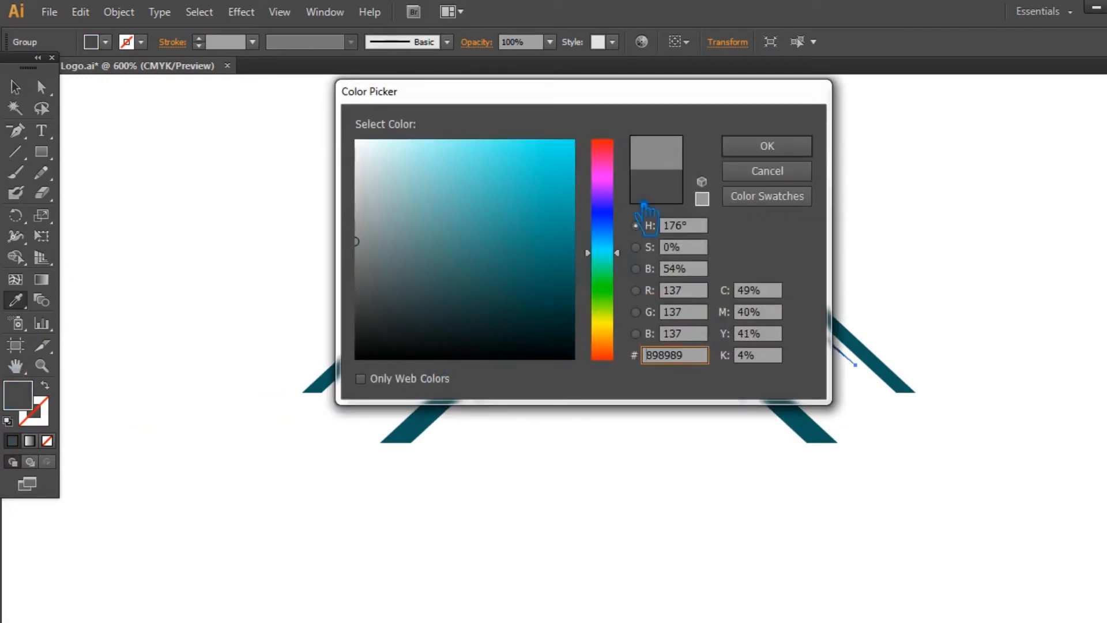
{"action": "left_click", "coordinate": [767, 146]}
- Group all the shapes of the three houses into one object and deselect it
{"action": "left_click", "coordinate": [15, 87]}
{"action": "left_click", "coordinate": [272, 215]}
{"action": "left_click_drag", "start_coordinate": [918, 511], "coordinate": [330, 223]}
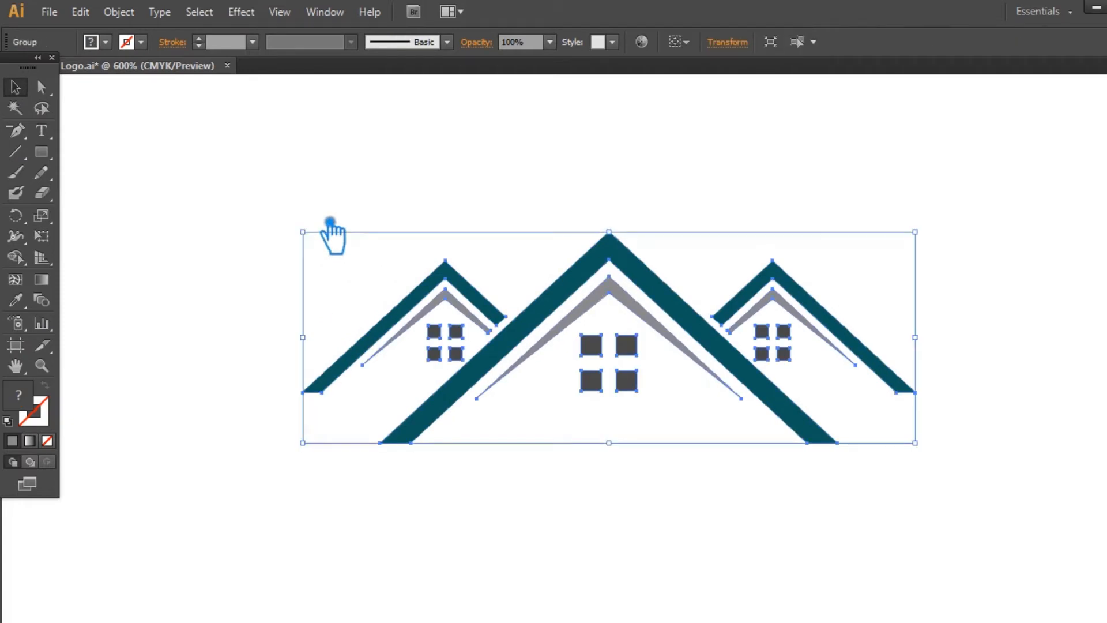
{"action": "left_click", "coordinate": [330, 223]}
- Add the text "Real Estate Logo" below the houses
{"action": "left_click", "coordinate": [41, 131]}
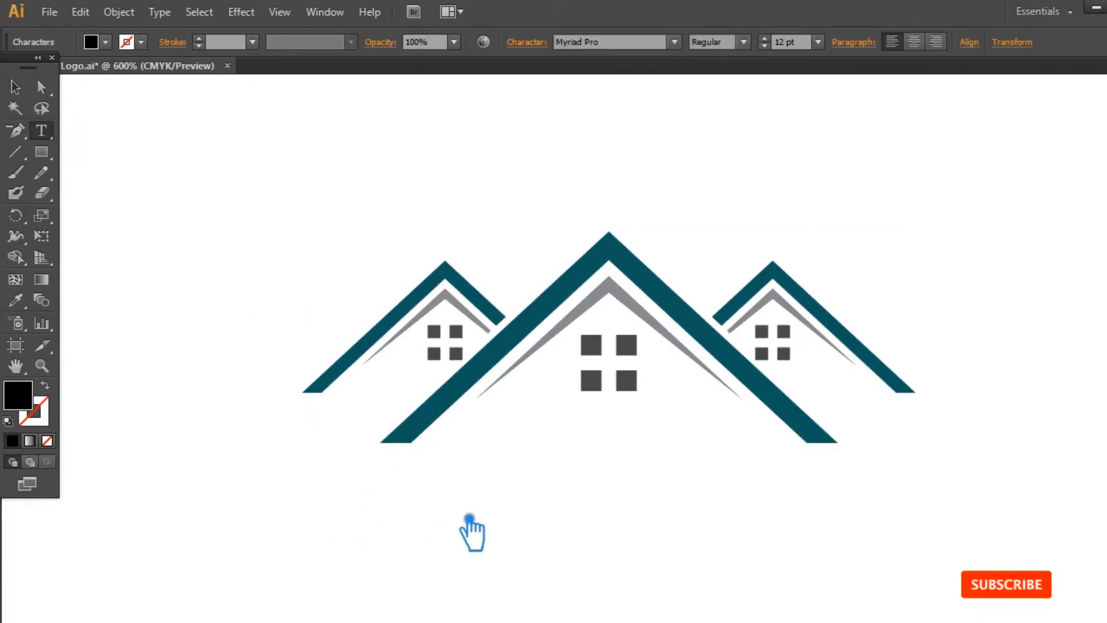
{"action": "type", "text": "Real Es"}
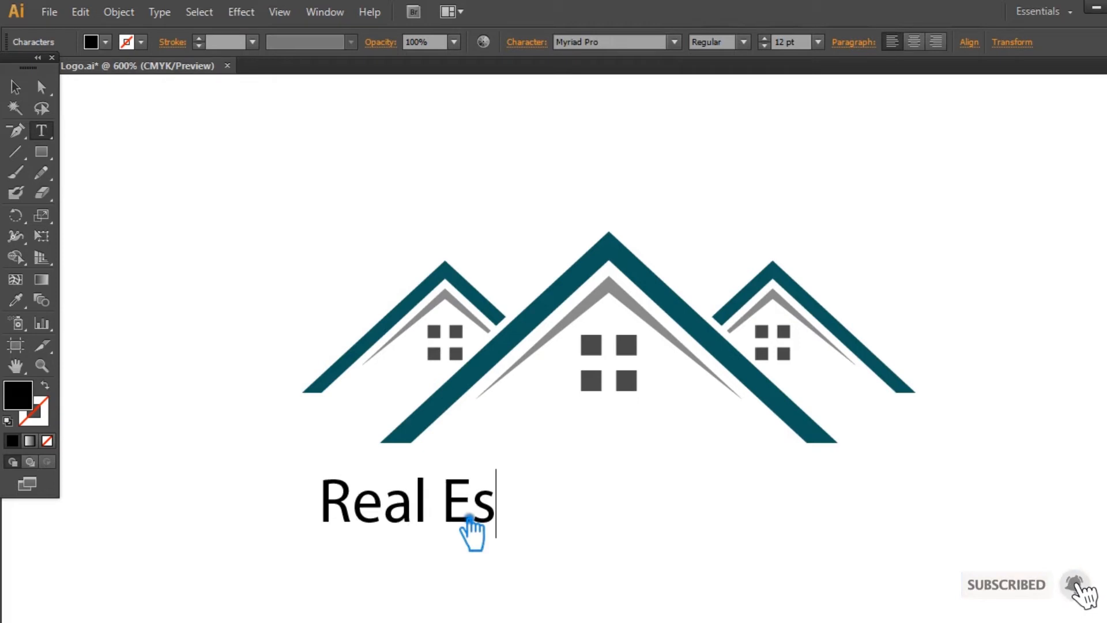
{"action": "type", "text": "tate Logo"}
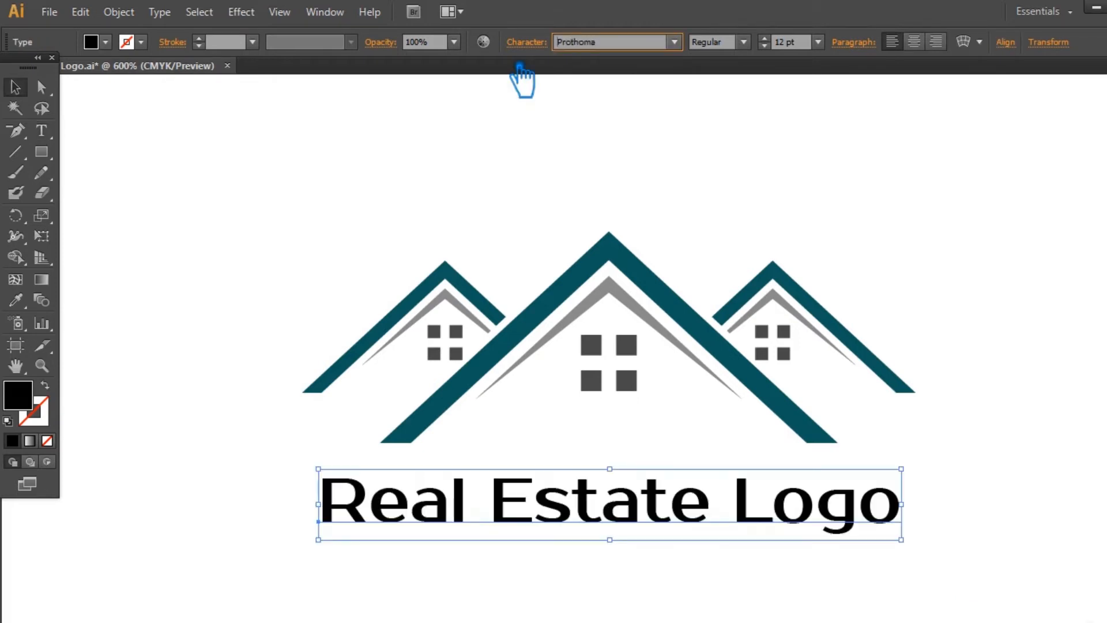
- Try out several fonts on the "Real Estate Logo" text and set it to Racon Basic
{"action": "key", "text": "Down"}
{"action": "key", "text": "Down"}
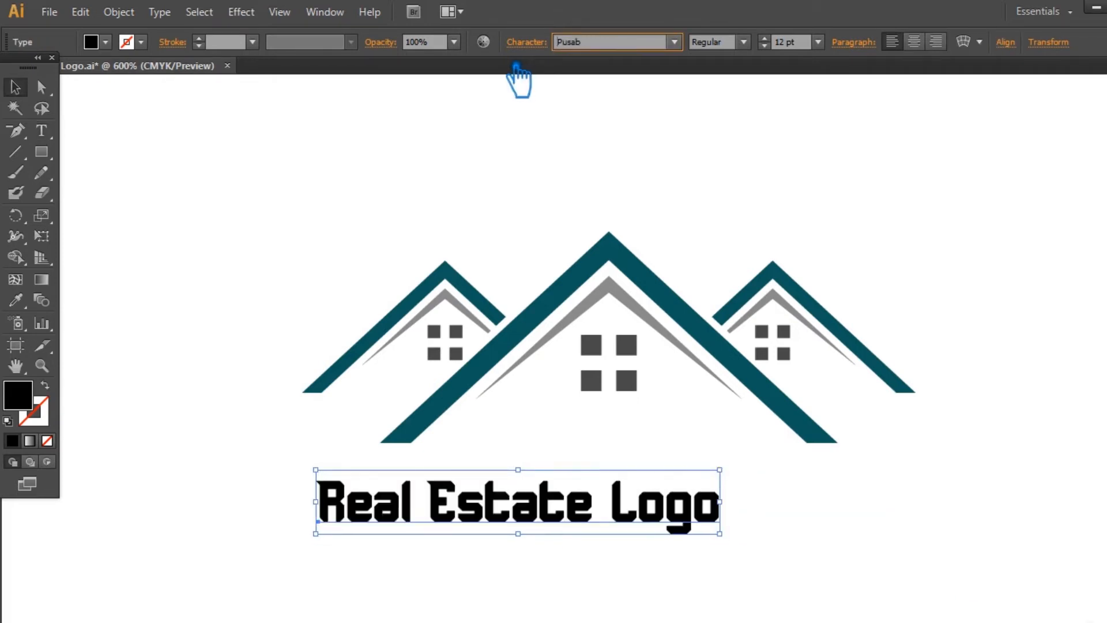
{"action": "key", "text": "Down"}
{"action": "key", "text": "Down"}
{"action": "key", "text": "Down"}
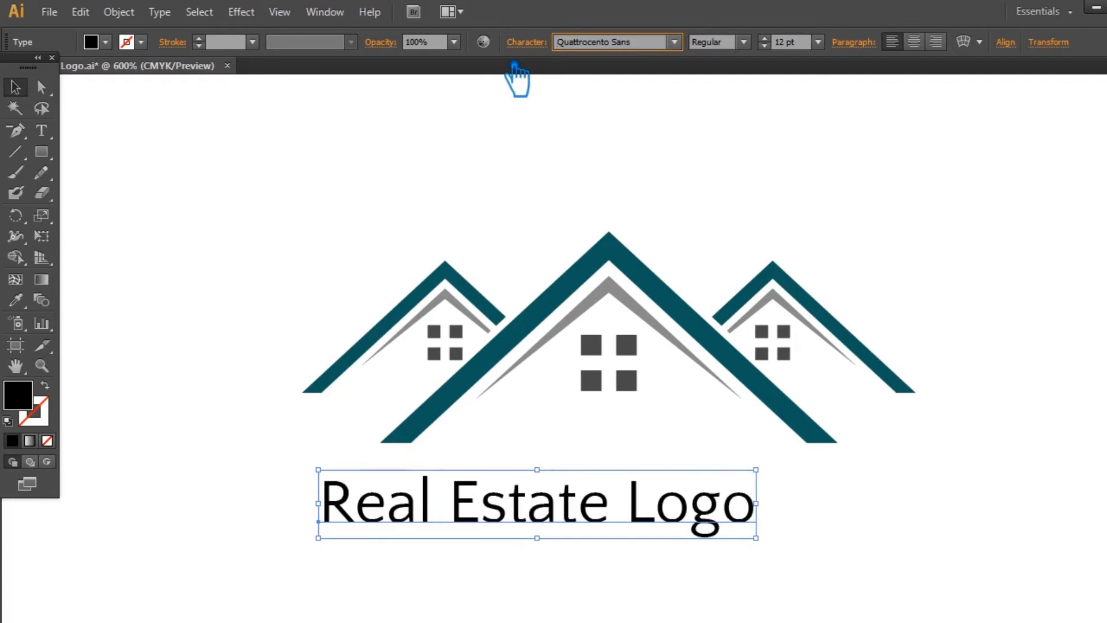
{"action": "key", "text": "Down"}
{"action": "key", "text": "Down"}
{"action": "key", "text": "Down"}
{"action": "key", "text": "Down"}
{"action": "key", "text": "Down"}
{"action": "key", "text": "Down"}
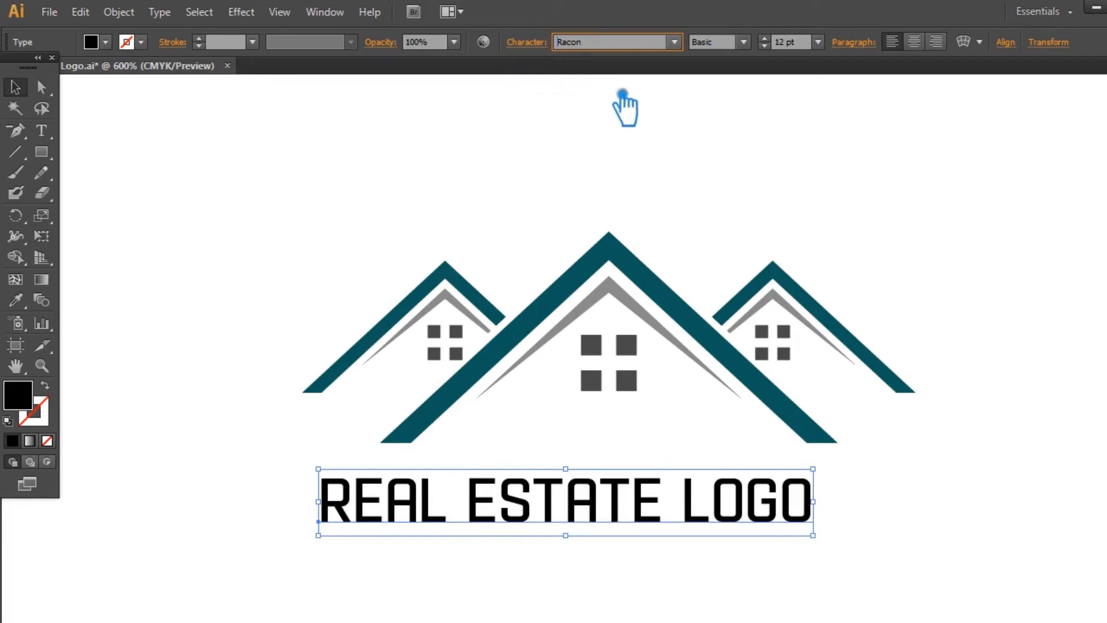
{"action": "key", "text": "Down"}
{"action": "key", "text": "Up"}
- Increase the "Real Estate Logo" title's font size to 18 pt and reposition the text centered beneath the houses
{"action": "left_click", "coordinate": [788, 42]}
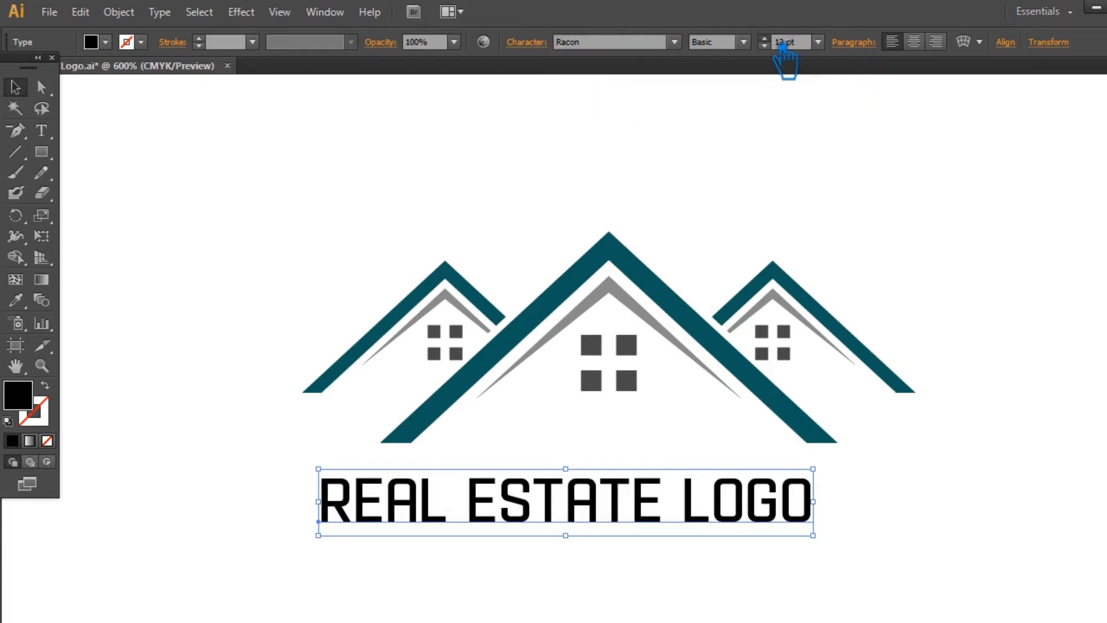
{"action": "key", "text": "Up"}
{"action": "key", "text": "Up"}
{"action": "key", "text": "Up"}
{"action": "key", "text": "Up"}
{"action": "key", "text": "Up"}
{"action": "key", "text": "Up"}
{"action": "left_click_drag", "start_coordinate": [775, 492], "coordinate": [702, 526]}
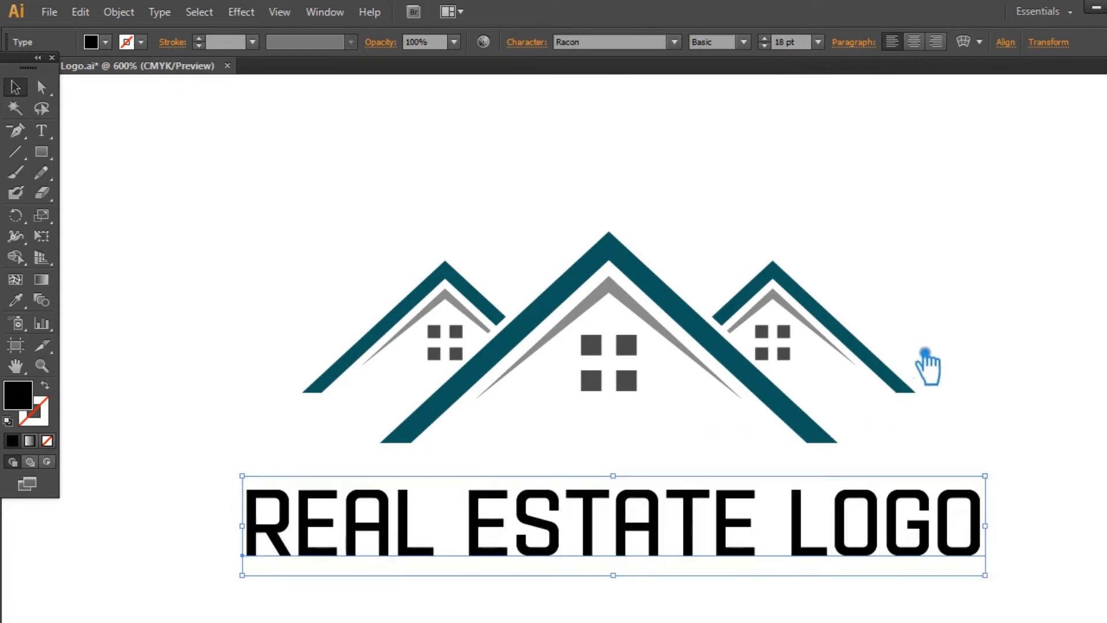
- Set the title's character tracking to -50 and deselect the text
{"action": "left_click", "coordinate": [547, 51]}
{"action": "left_click", "coordinate": [549, 146]}
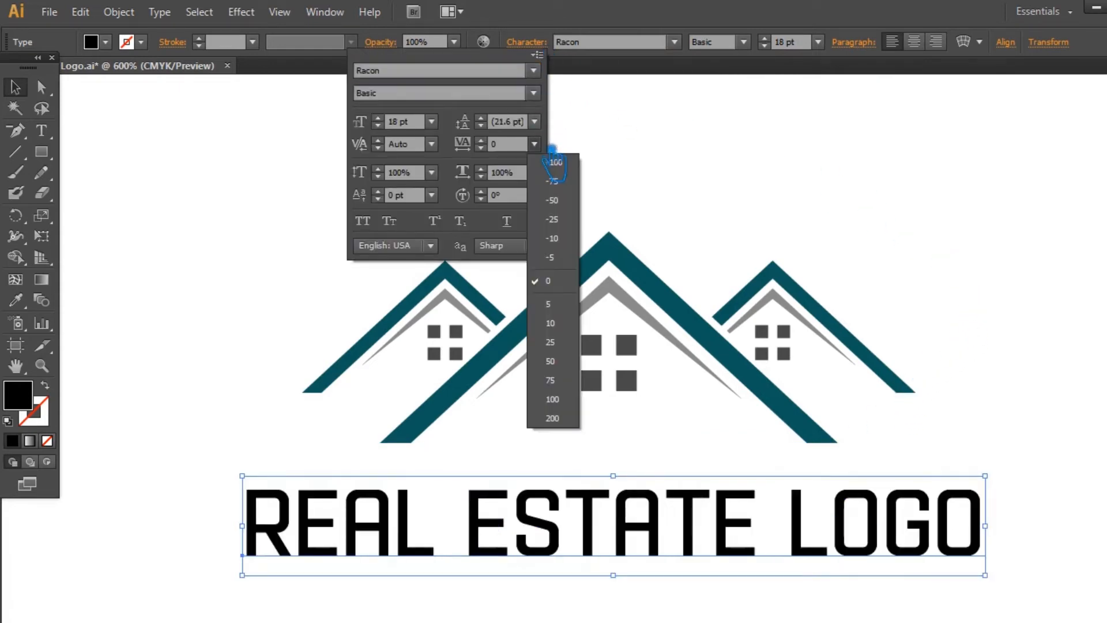
{"action": "left_click", "coordinate": [554, 200]}
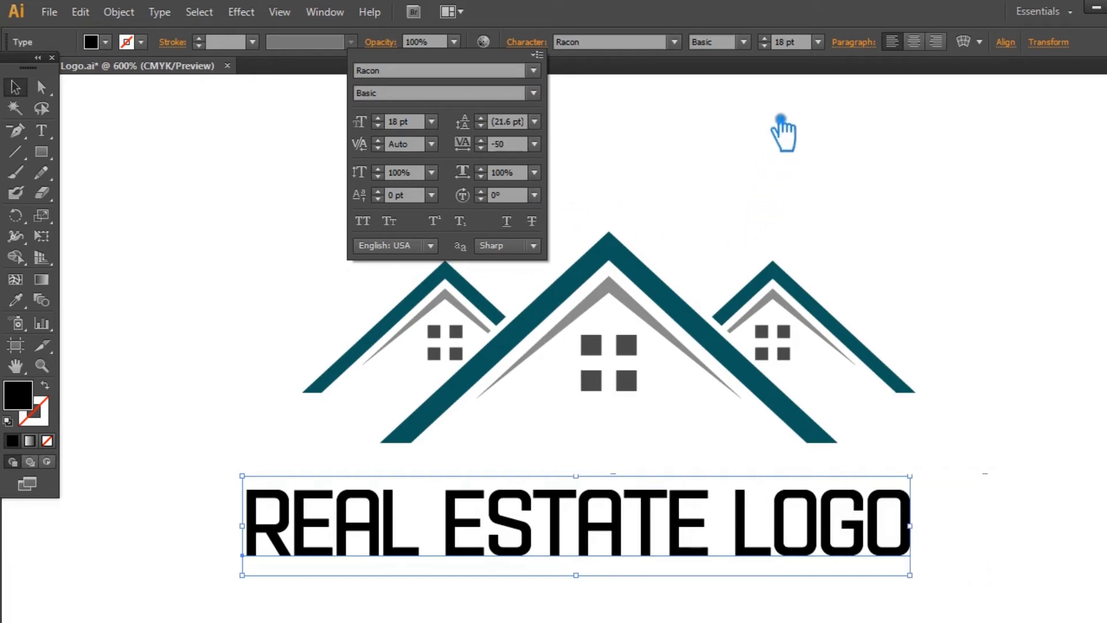
{"action": "left_click", "coordinate": [782, 49]}
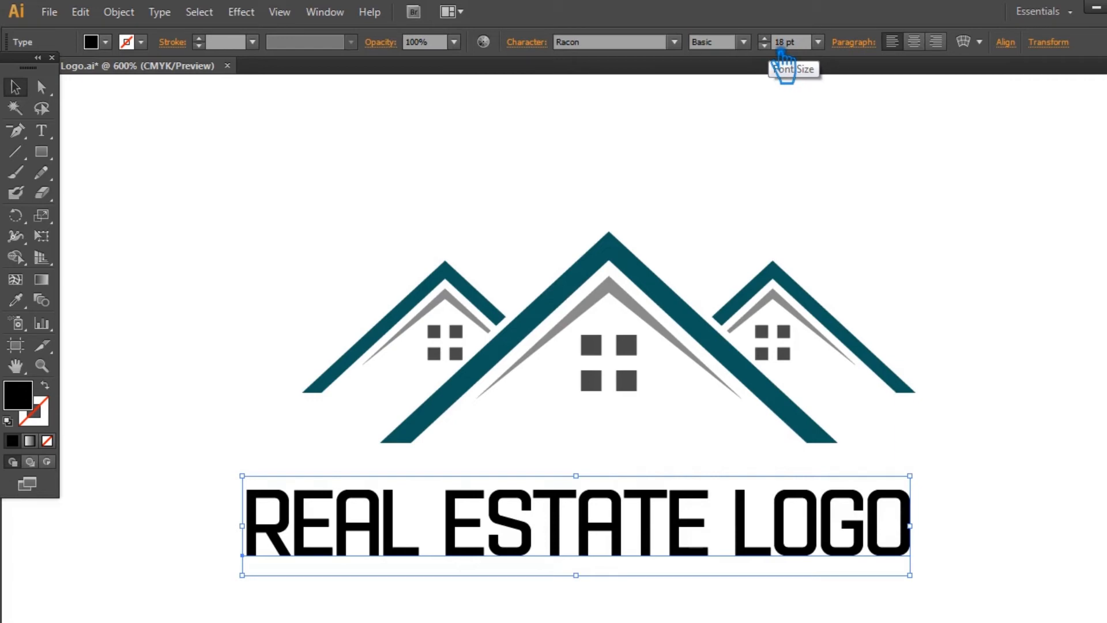
{"action": "left_click", "coordinate": [815, 109]}
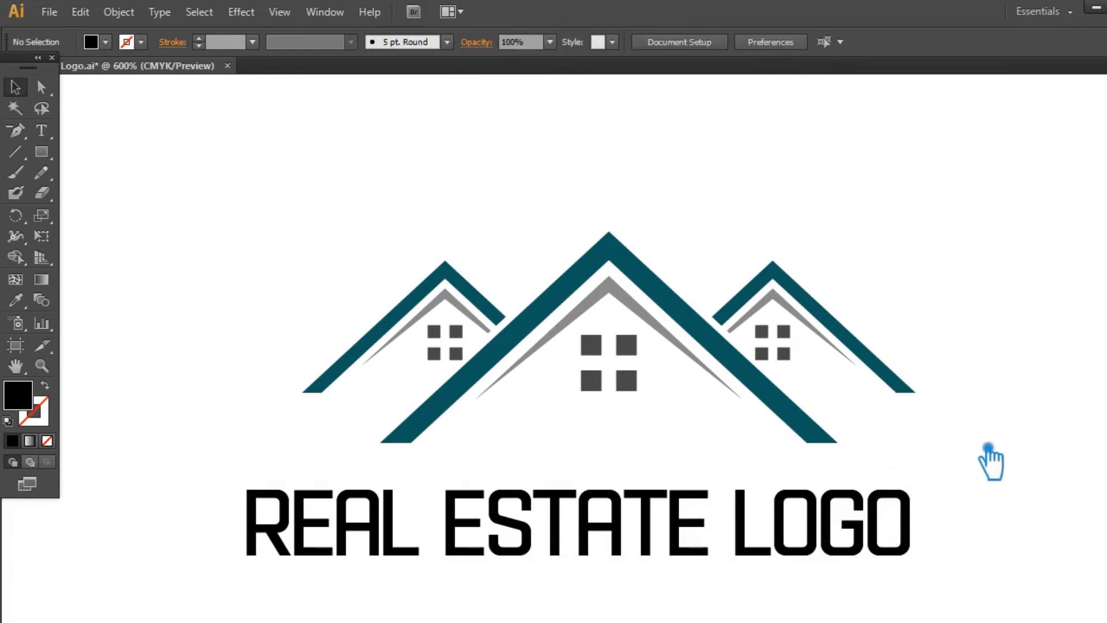
- Ungroup the combined houses artwork and deselect it
{"action": "left_click_drag", "start_coordinate": [584, 322], "coordinate": [999, 311]}
{"action": "left_click", "coordinate": [886, 356]}
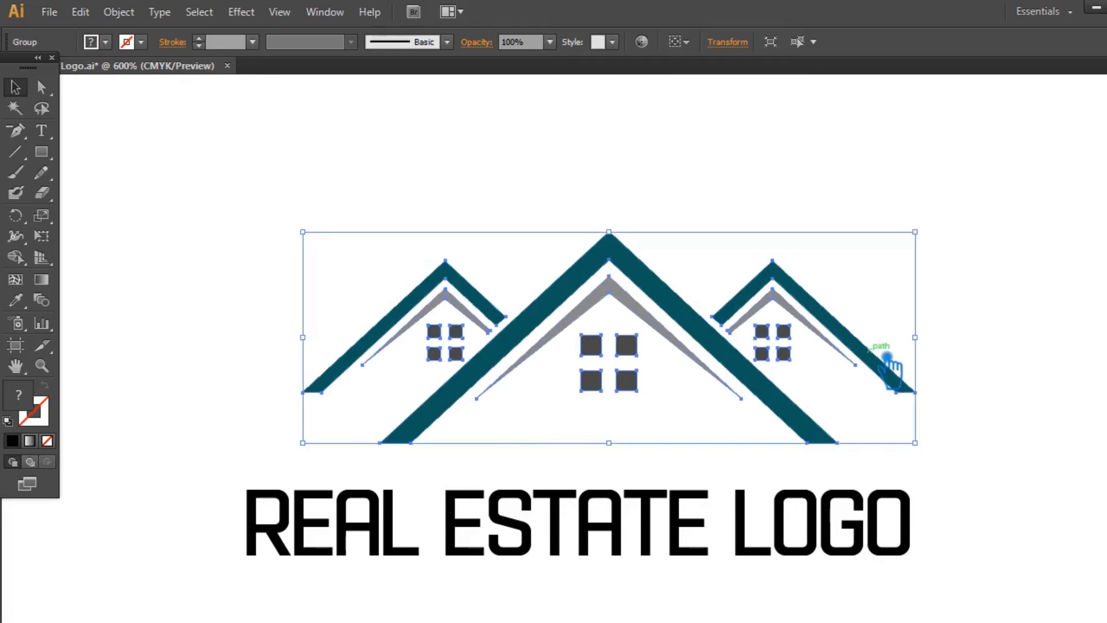
{"action": "right_click", "coordinate": [884, 354]}
{"action": "left_click", "coordinate": [940, 450]}
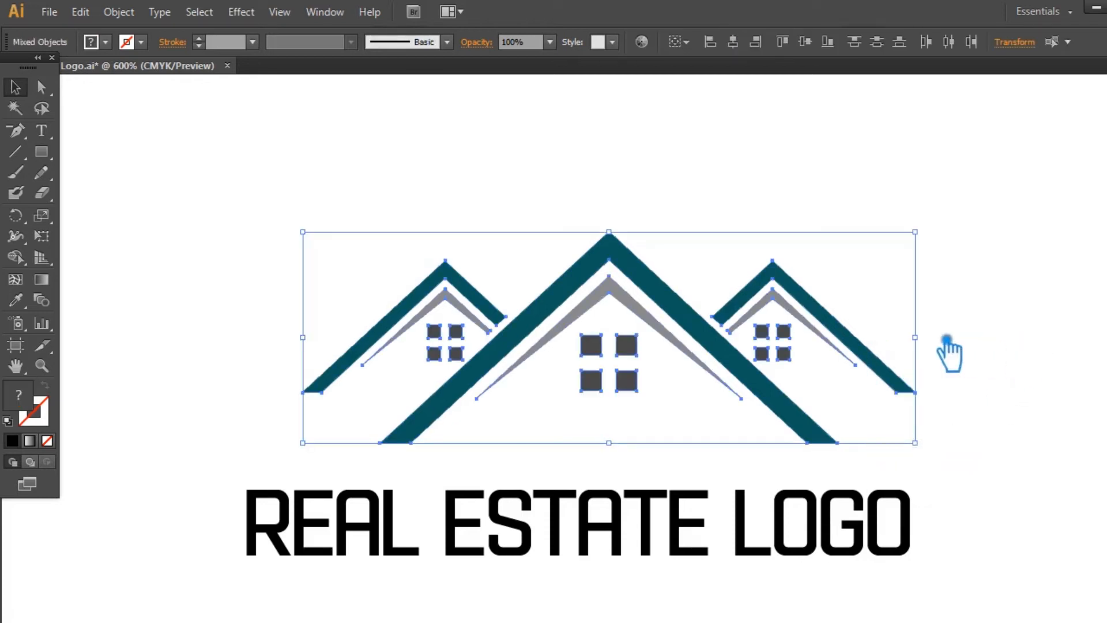
{"action": "left_click", "coordinate": [948, 354]}
- Select the teal outer roofs of the two smaller side houses and group them
{"action": "left_click", "coordinate": [882, 353]}
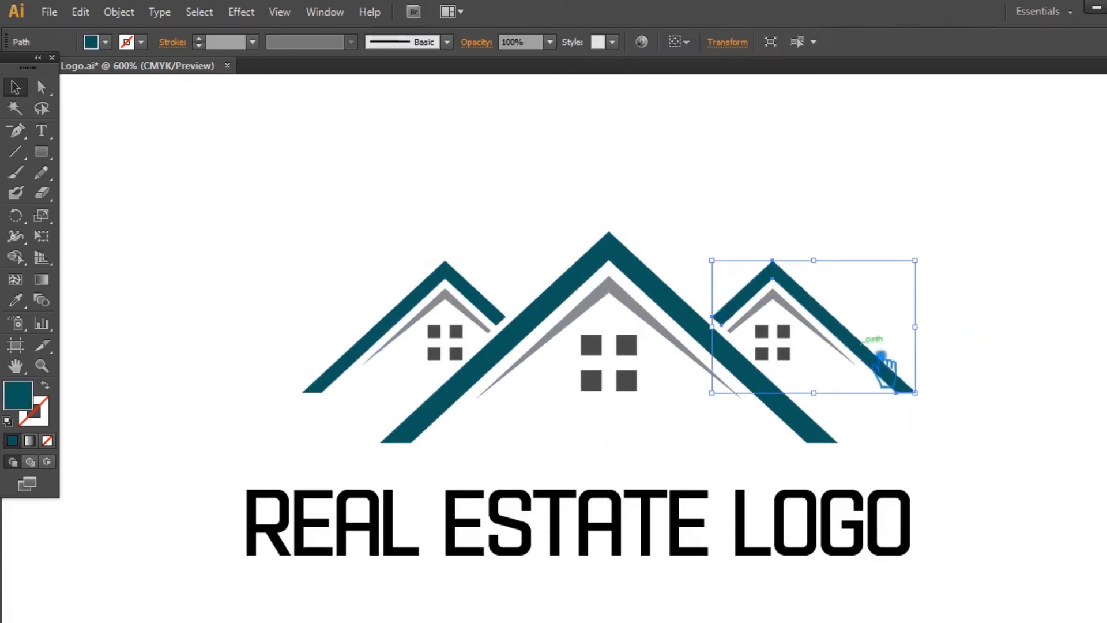
{"action": "left_click", "coordinate": [422, 303]}
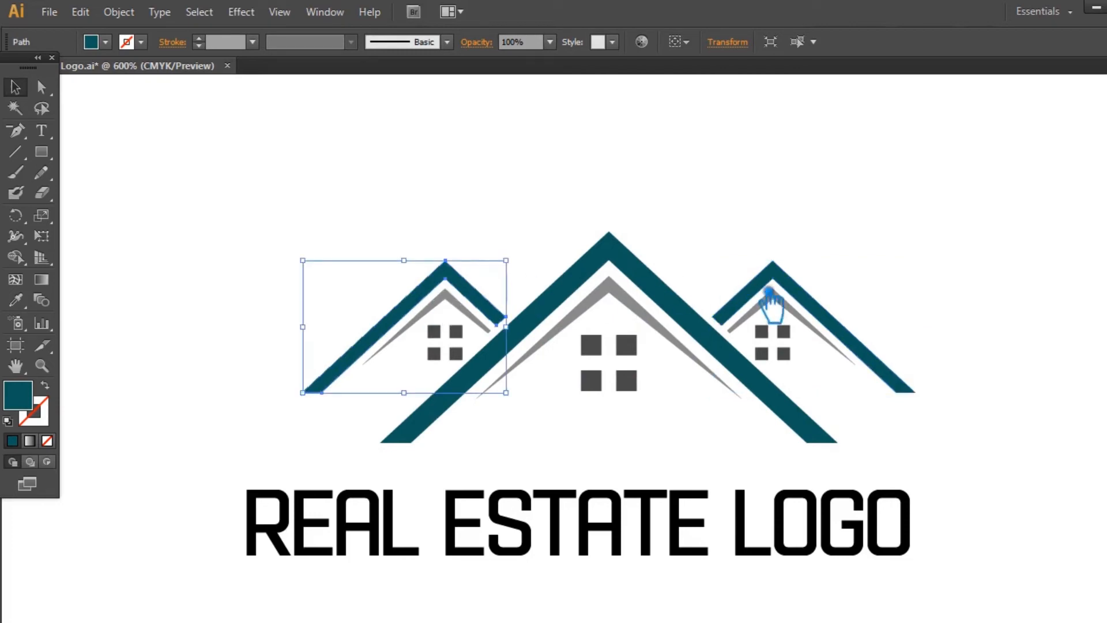
{"action": "left_click", "coordinate": [812, 294]}
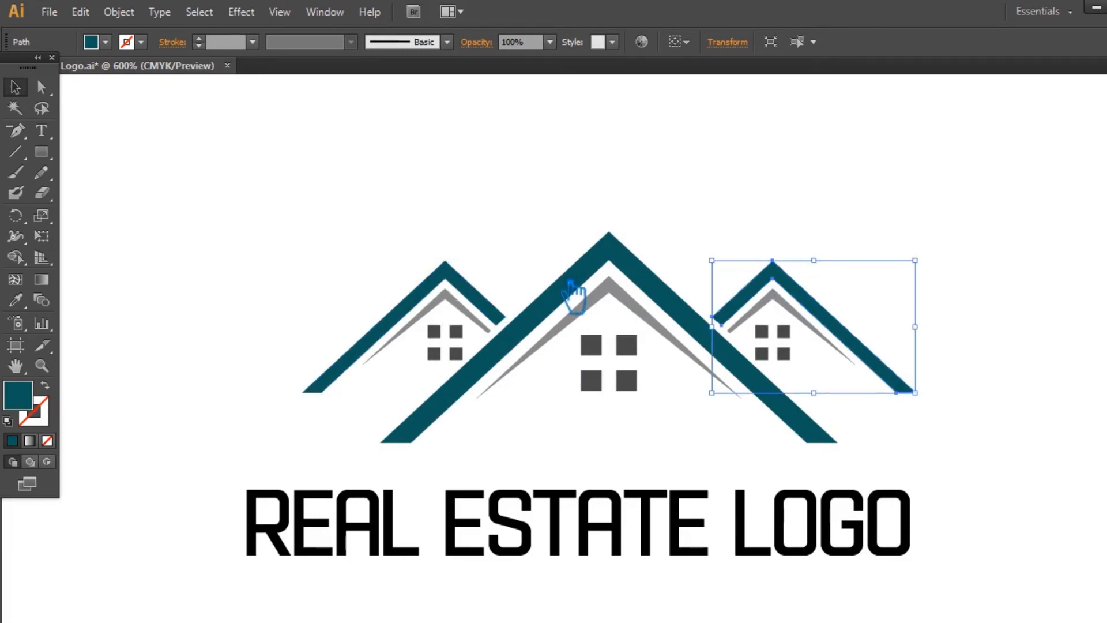
{"action": "left_click", "coordinate": [462, 287], "text": "shift"}
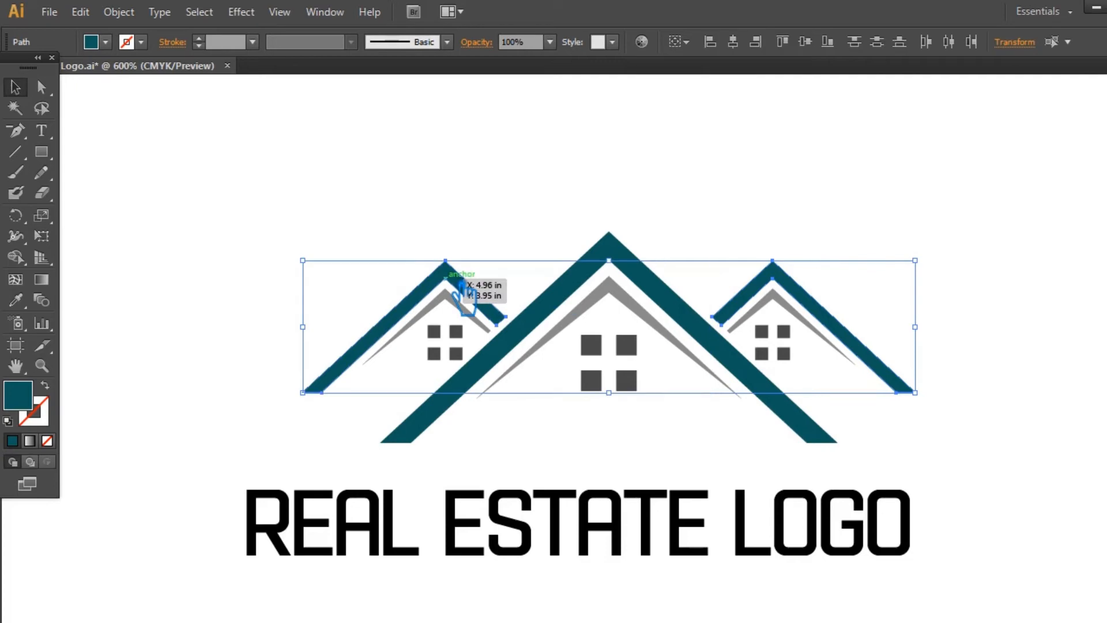
{"action": "left_click", "coordinate": [590, 280], "text": "shift"}
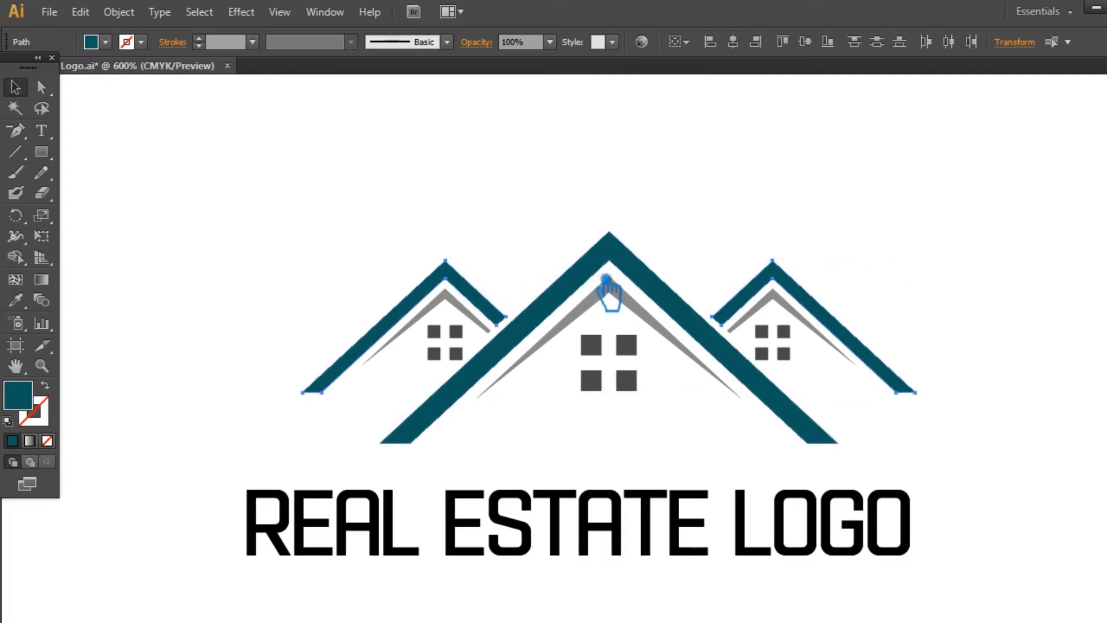
{"action": "key", "text": "ctrl+g"}
- Lighten the fill of the grouped side roofs to a brighter teal, about #1C9387, and deselect them
{"action": "double_click", "coordinate": [26, 399]}
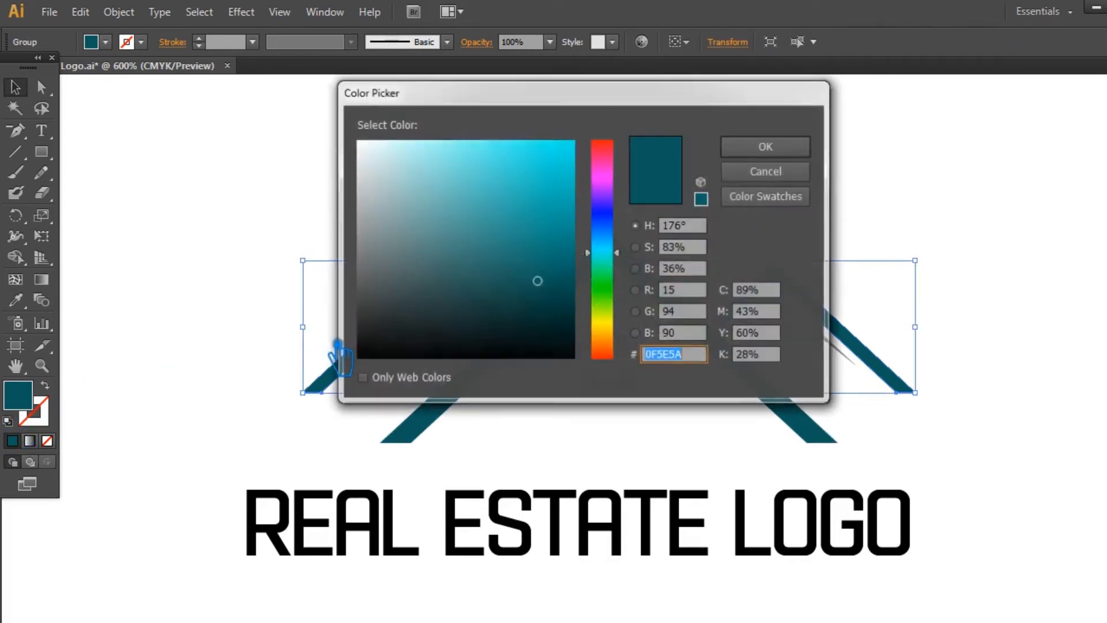
{"action": "left_click", "coordinate": [535, 257]}
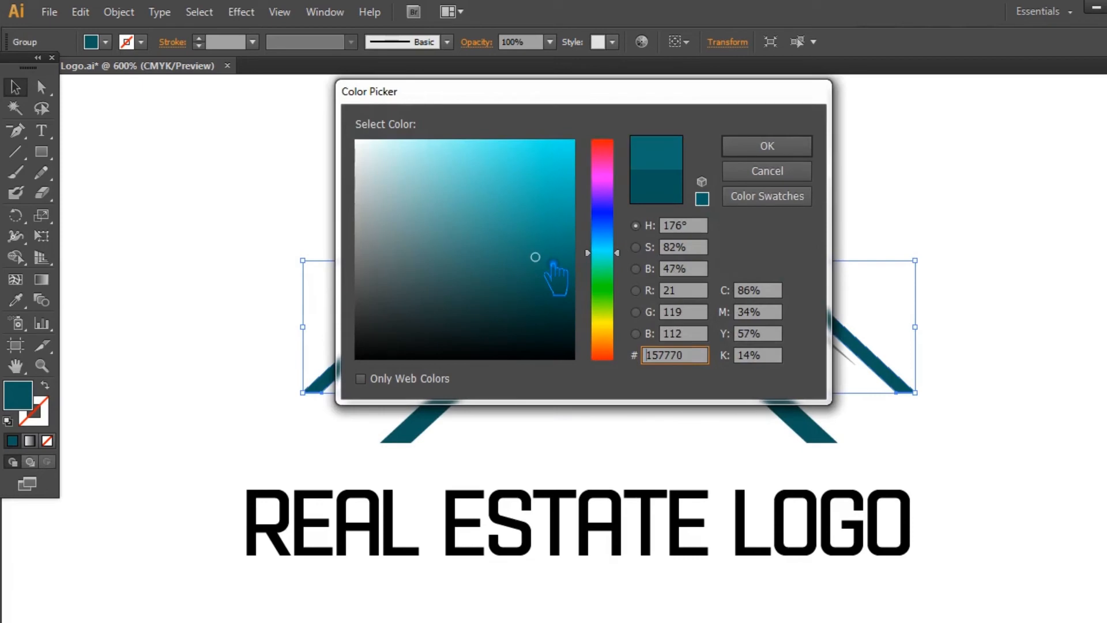
{"action": "left_click", "coordinate": [777, 146]}
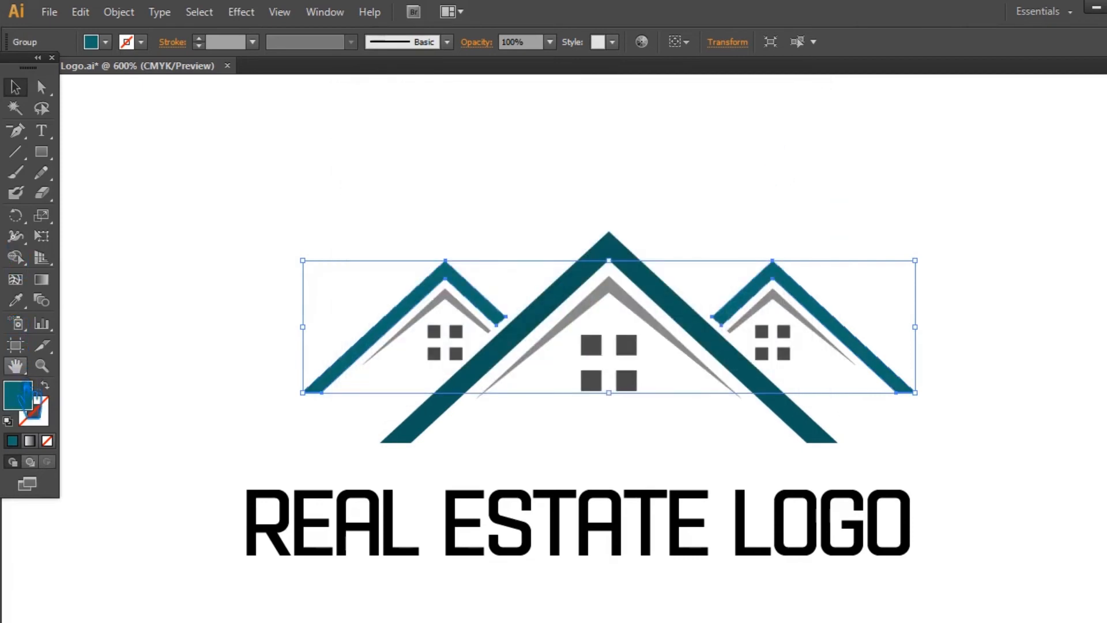
{"action": "double_click", "coordinate": [25, 394]}
{"action": "left_click", "coordinate": [533, 235]}
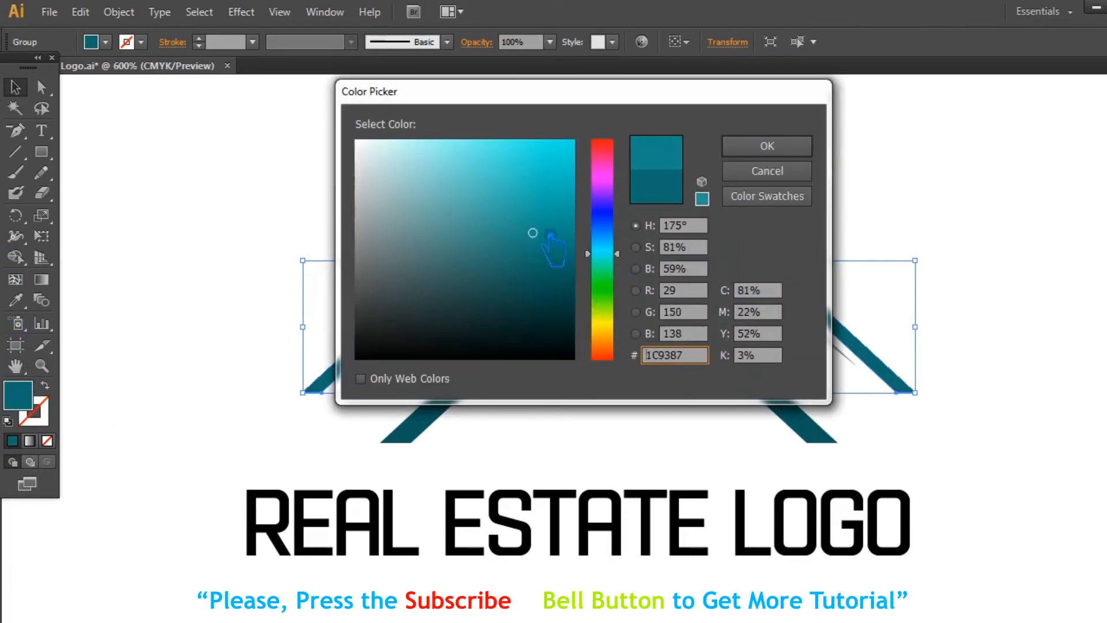
{"action": "left_click", "coordinate": [773, 149]}
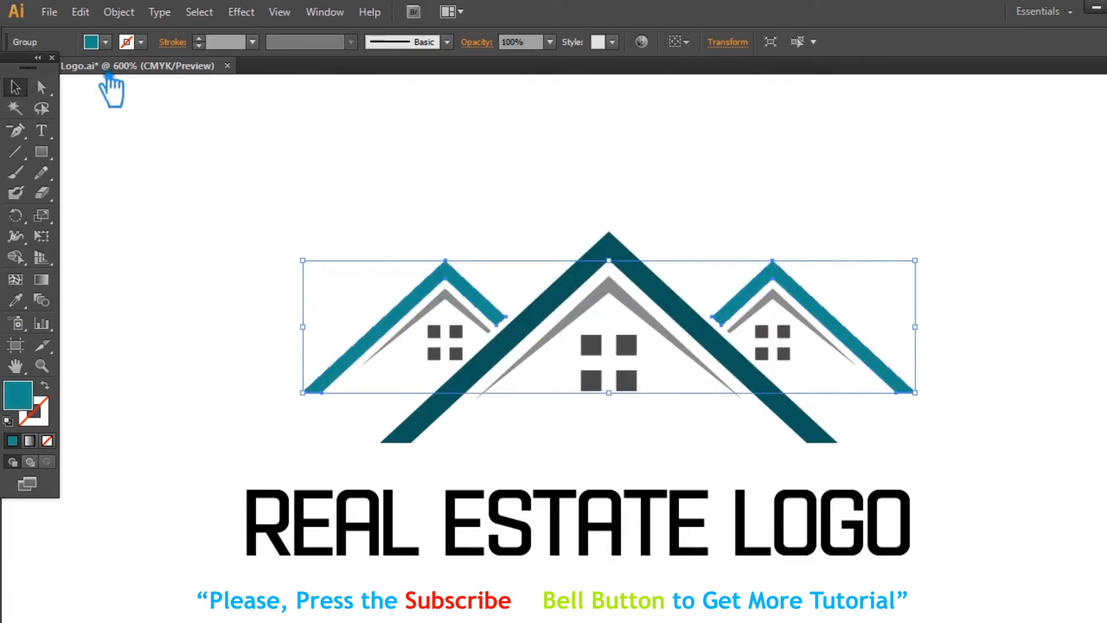
{"action": "left_click", "coordinate": [198, 132]}
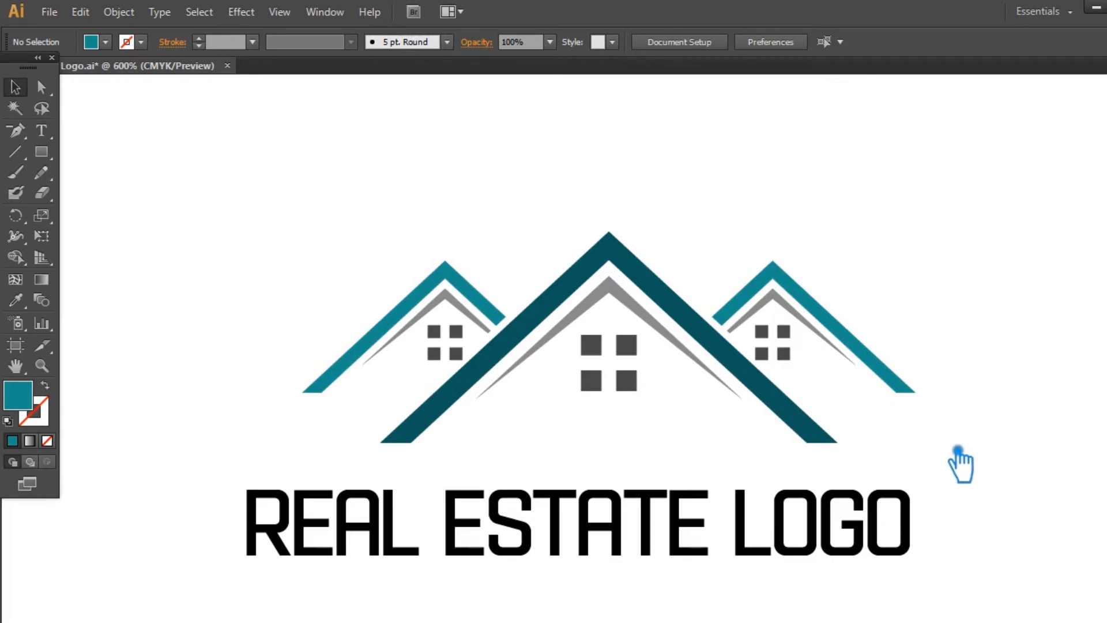
- Group all the shapes of the three houses into one object again and deselect it
{"action": "key", "text": "ctrl+minus"}
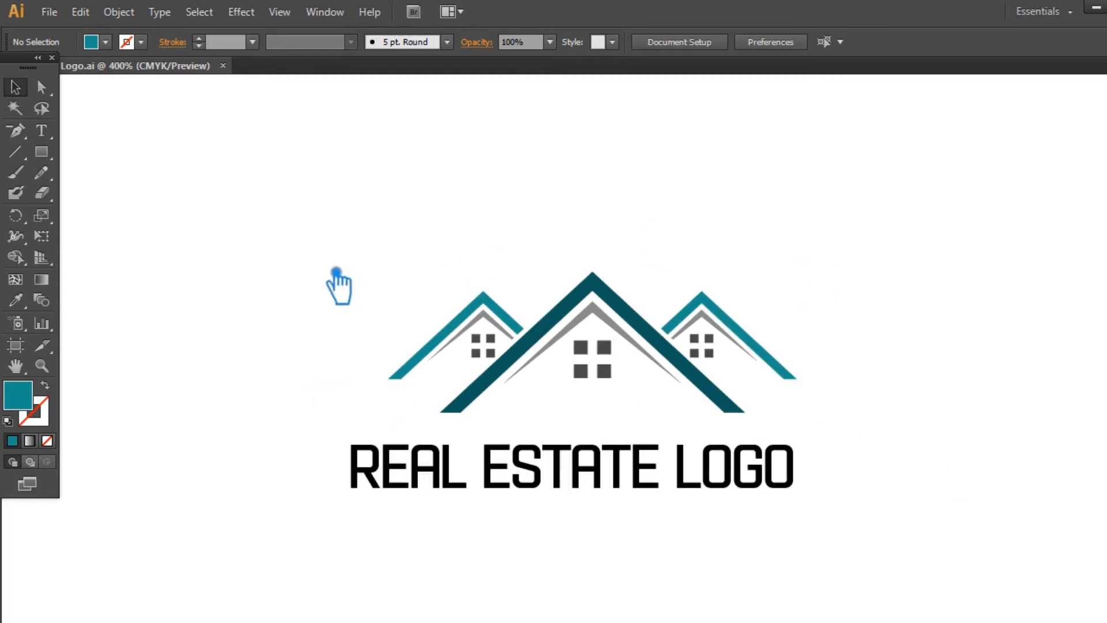
{"action": "left_click_drag", "start_coordinate": [501, 321], "coordinate": [830, 412]}
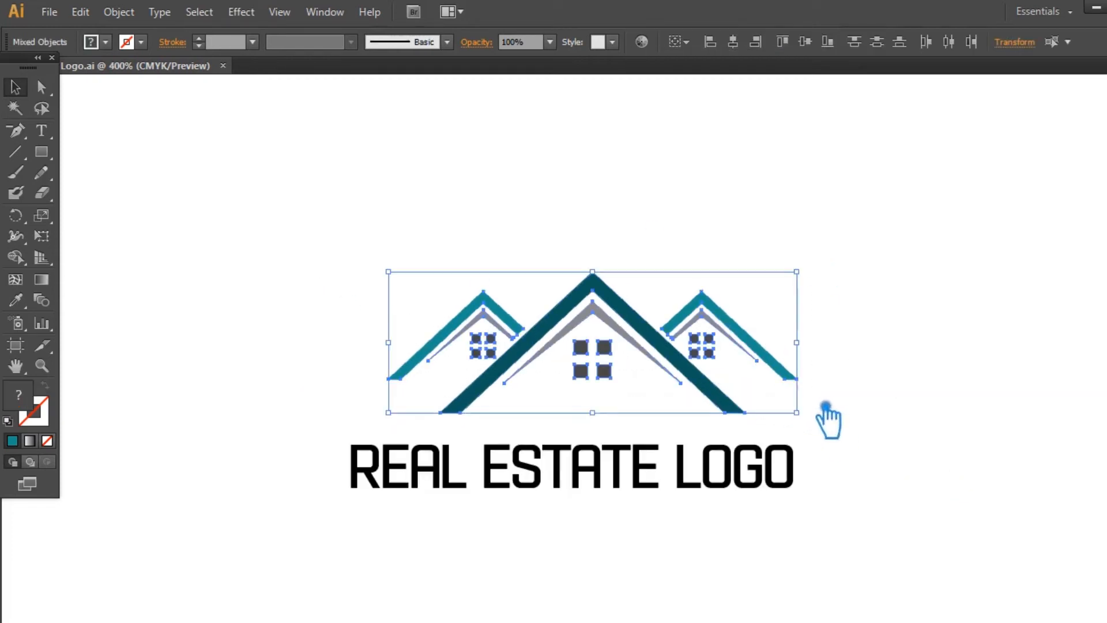
{"action": "key", "text": "ctrl+g"}
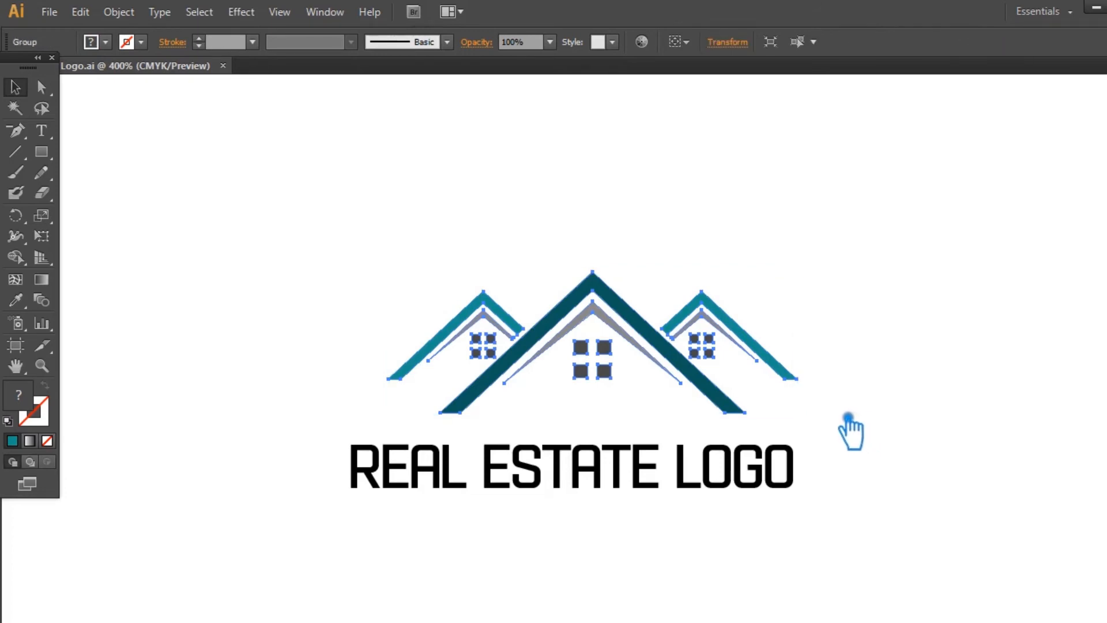
{"action": "left_click", "coordinate": [962, 442]}
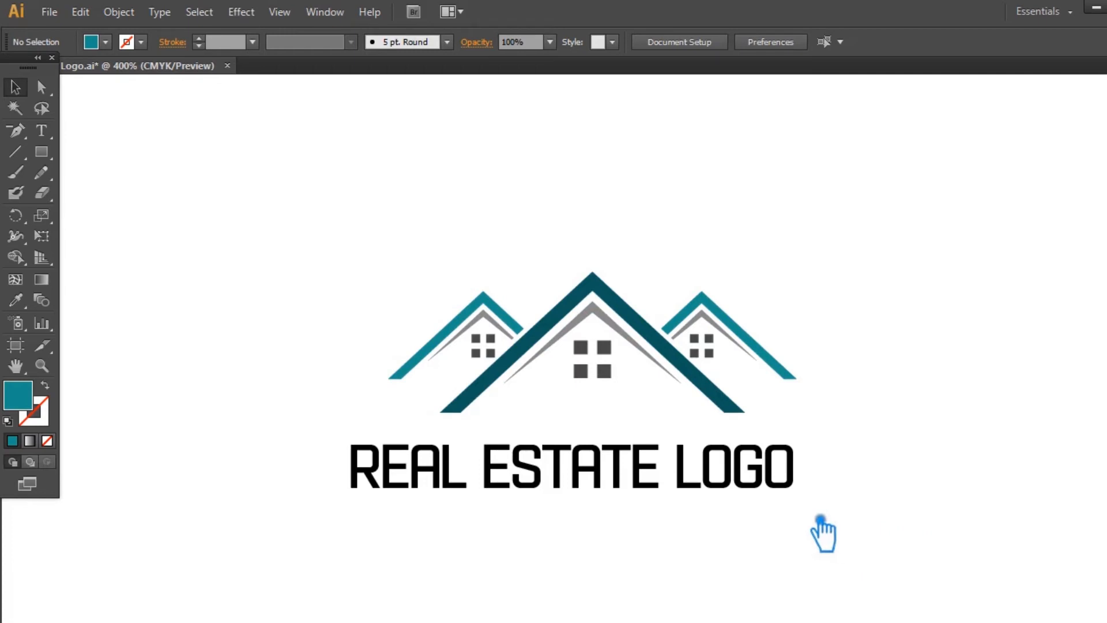
- Increase the "Real Estate Logo" title's font size to 20 pt and deselect it
{"action": "left_click", "coordinate": [775, 477]}
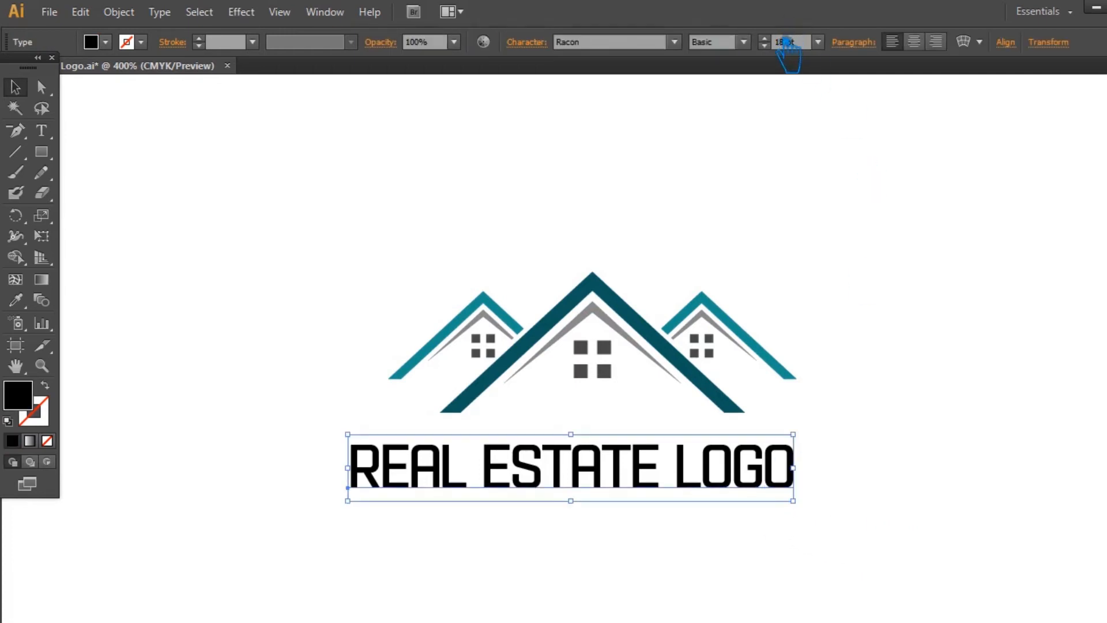
{"action": "scroll", "coordinate": [786, 46], "scroll_direction": "down", "scroll_amount": 1}
{"action": "scroll", "coordinate": [786, 45], "scroll_direction": "up", "scroll_amount": 1}
{"action": "scroll", "coordinate": [785, 46], "scroll_direction": "up", "scroll_amount": 2}
{"action": "left_click", "coordinate": [862, 164]}
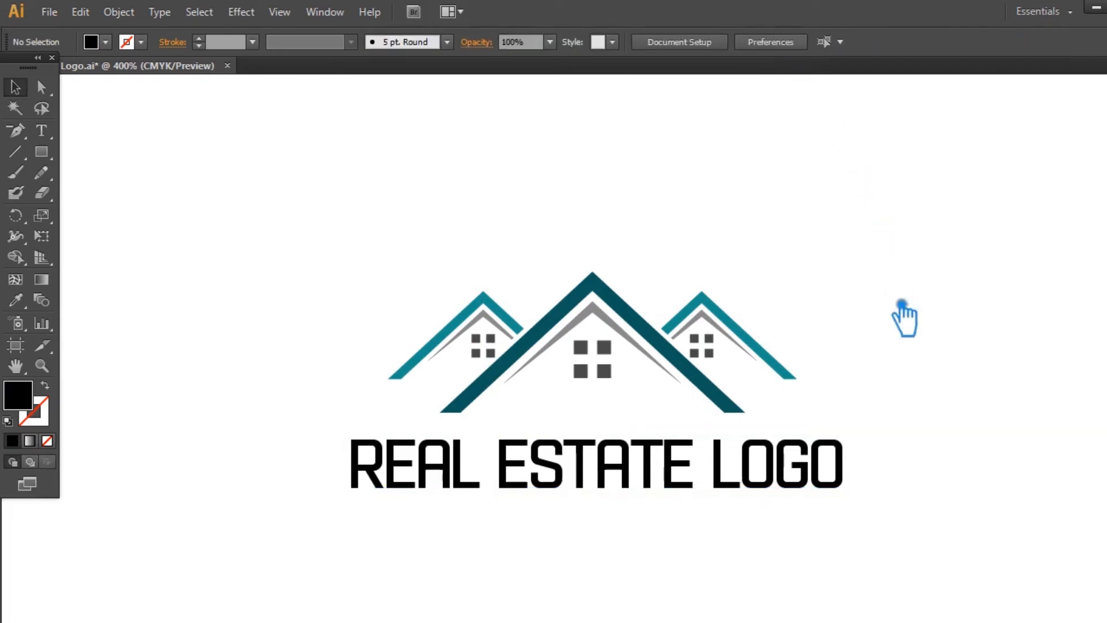
- Align the houses and the title to each other by their horizontal centers
{"action": "left_click_drag", "start_coordinate": [912, 507], "coordinate": [342, 257]}
{"action": "left_click", "coordinate": [635, 48]}
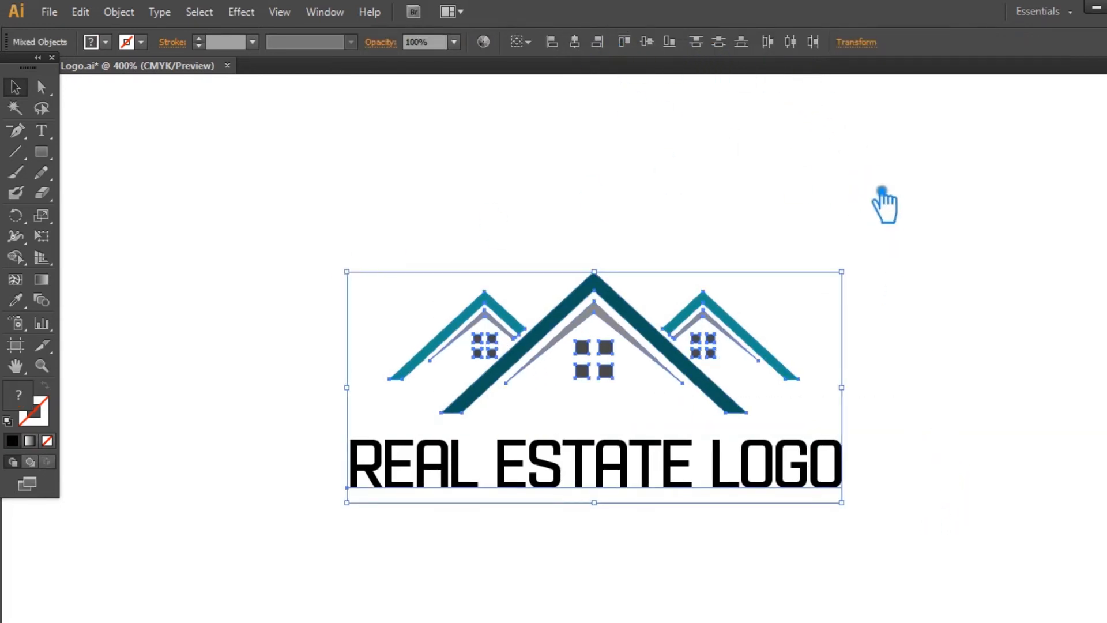
{"action": "left_click", "coordinate": [941, 248]}
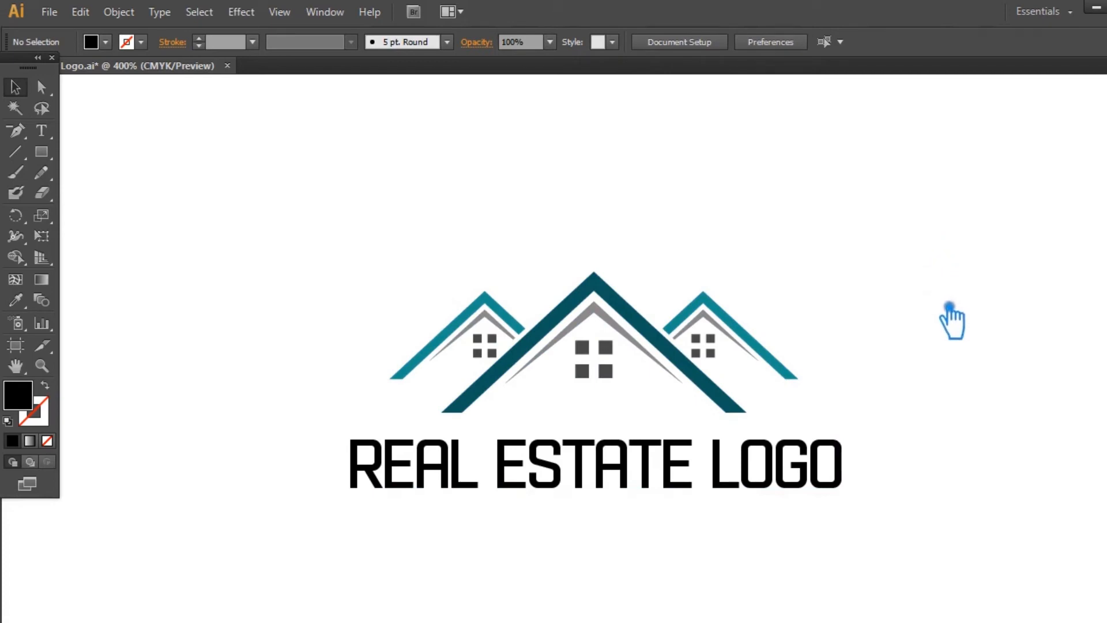
- Add the text "TAGLINE GOES HERE" at 6 pt below the title
{"action": "key", "text": "t"}
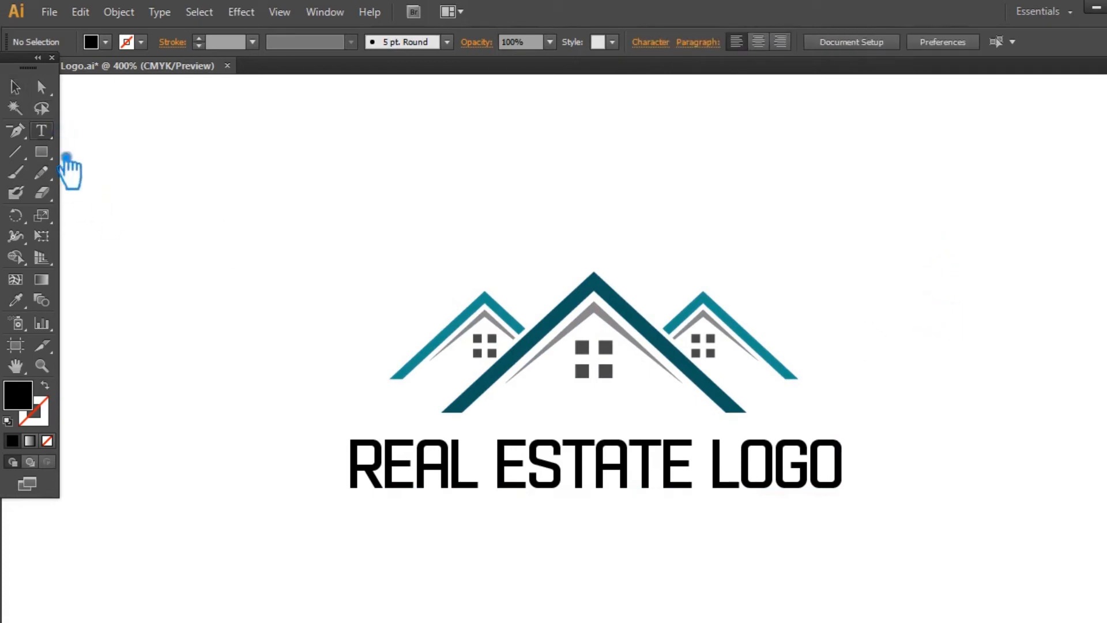
{"action": "left_click", "coordinate": [375, 553]}
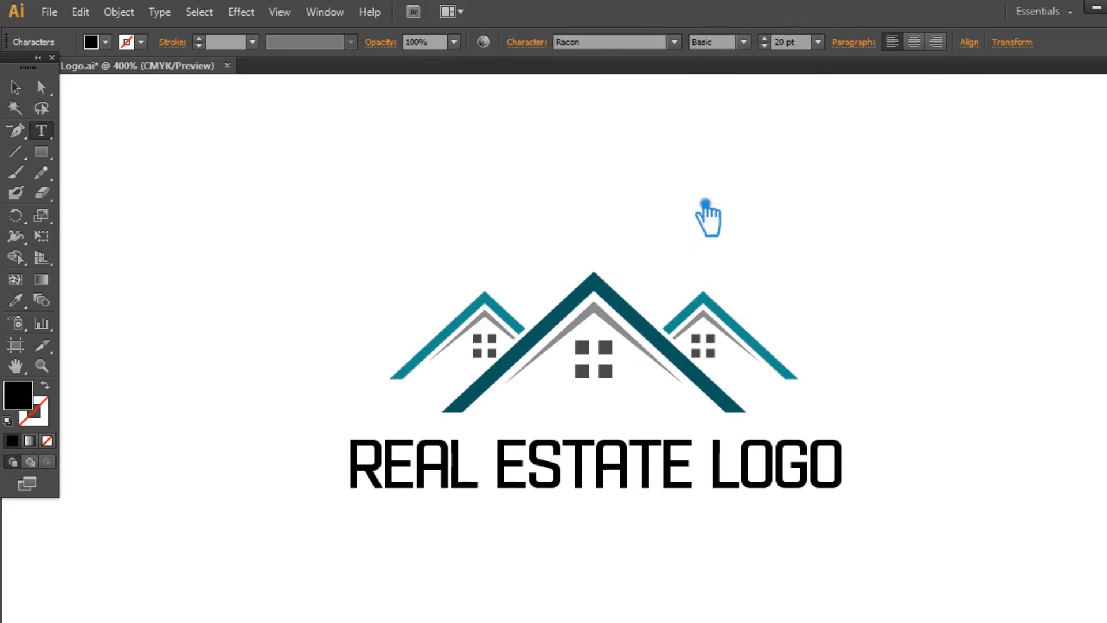
{"action": "left_click", "coordinate": [819, 42]}
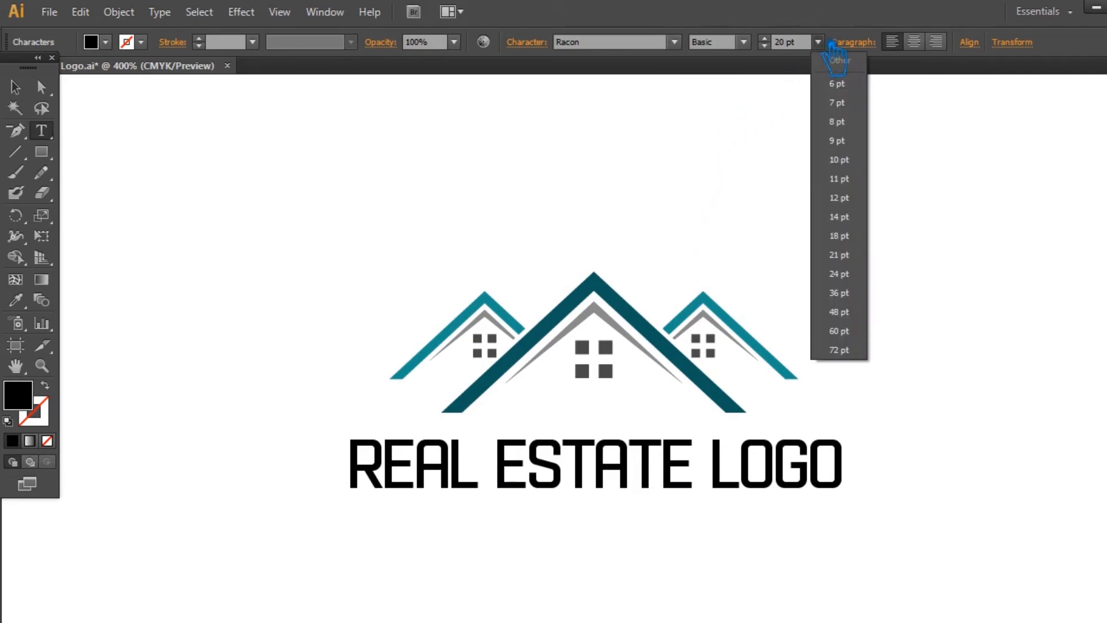
{"action": "left_click", "coordinate": [851, 85]}
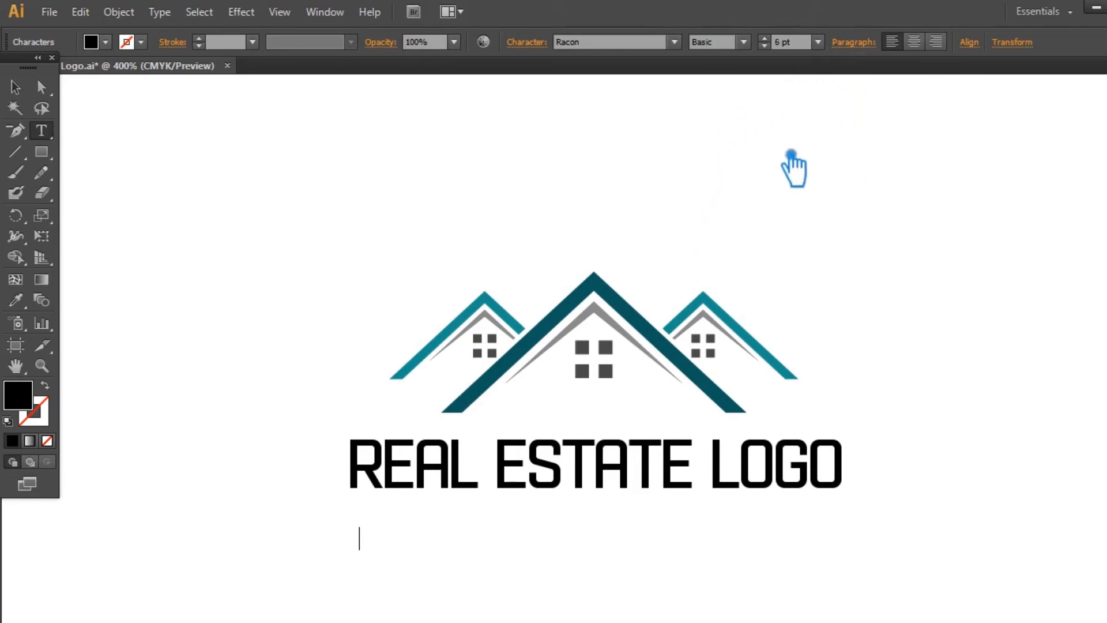
{"action": "left_click", "coordinate": [544, 51]}
{"action": "left_click", "coordinate": [545, 47]}
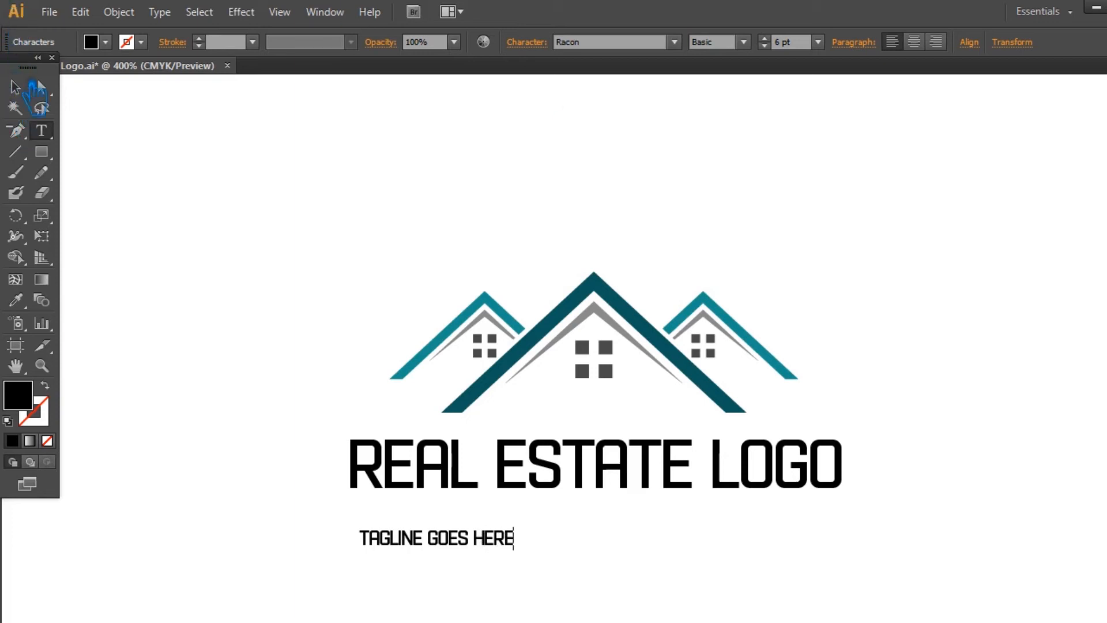
- Set the tagline's character tracking to 200
{"action": "left_click", "coordinate": [17, 87]}
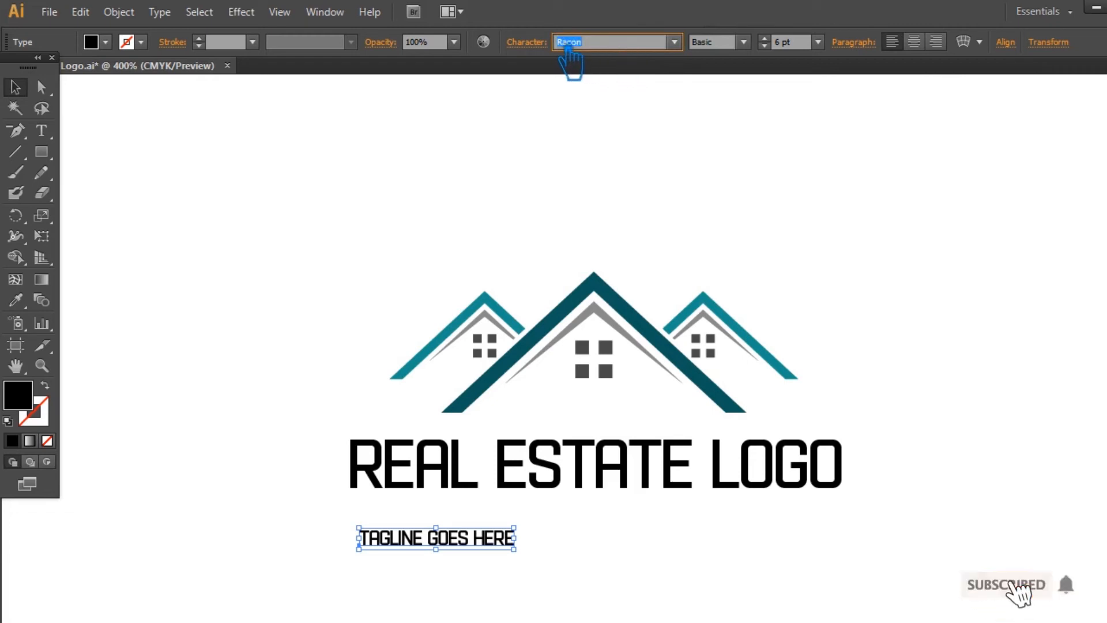
{"action": "left_click", "coordinate": [545, 46]}
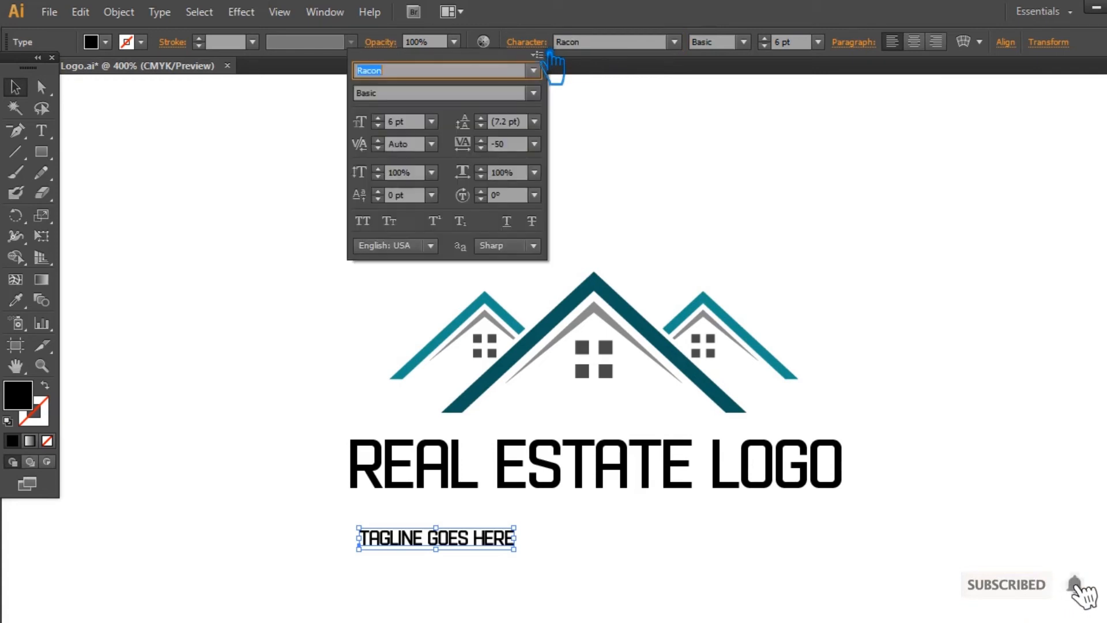
{"action": "left_click", "coordinate": [540, 144]}
{"action": "left_click", "coordinate": [568, 418]}
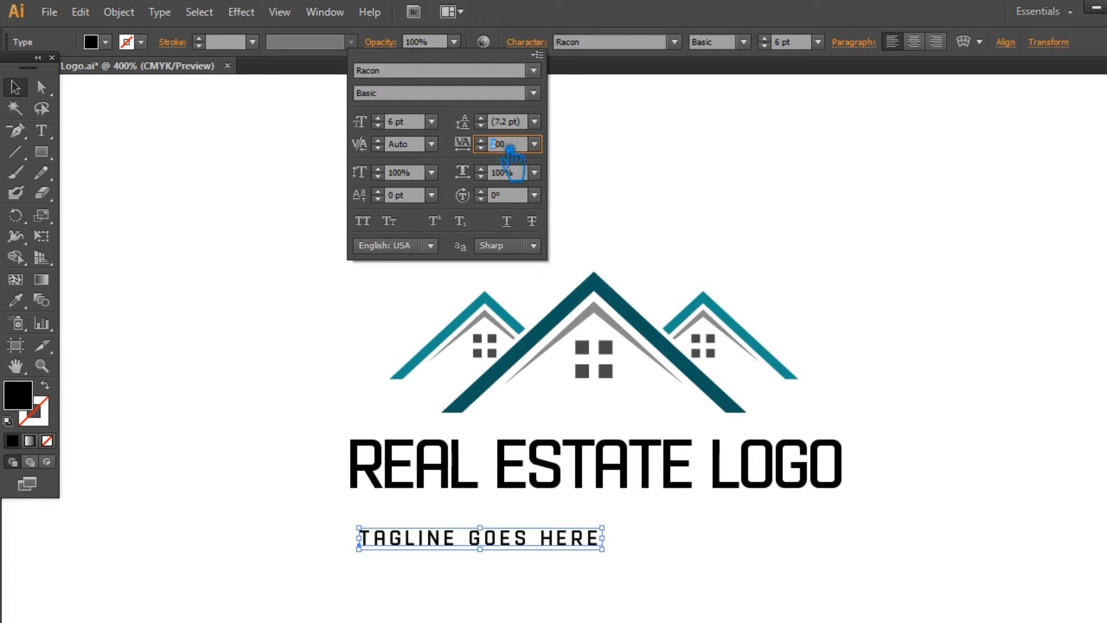
- Set the tagline's character tracking to 500, give its final letter a tracking of -25, and deselect the text
{"action": "type", "text": "5"}
{"action": "key", "text": "Return"}
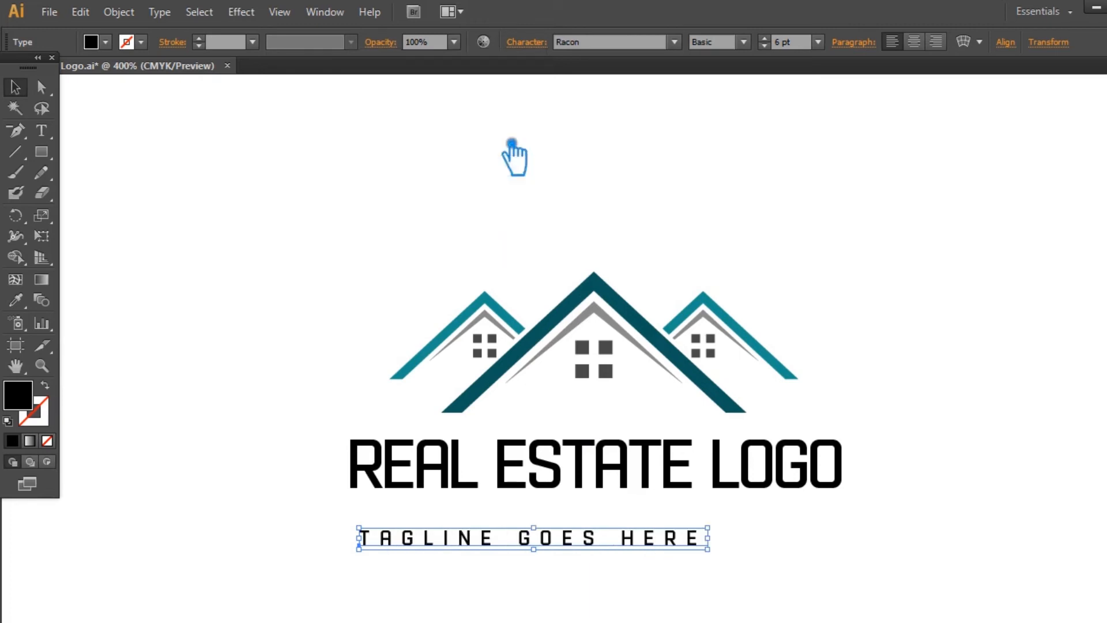
{"action": "left_click", "coordinate": [41, 130]}
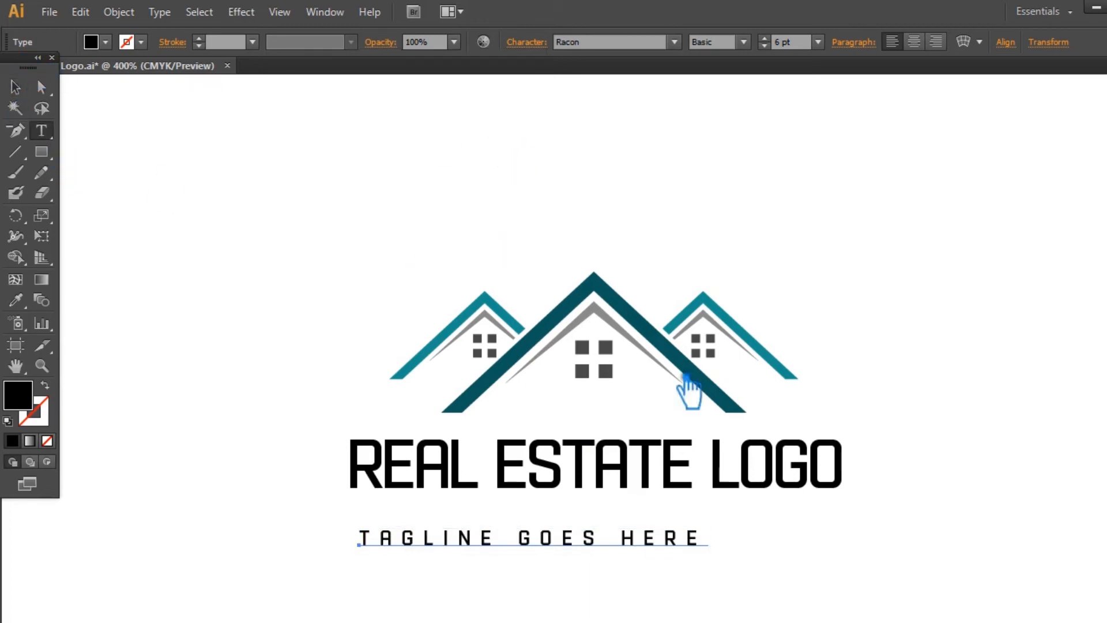
{"action": "left_click", "coordinate": [700, 543]}
{"action": "left_click_drag", "start_coordinate": [703, 545], "coordinate": [721, 545]}
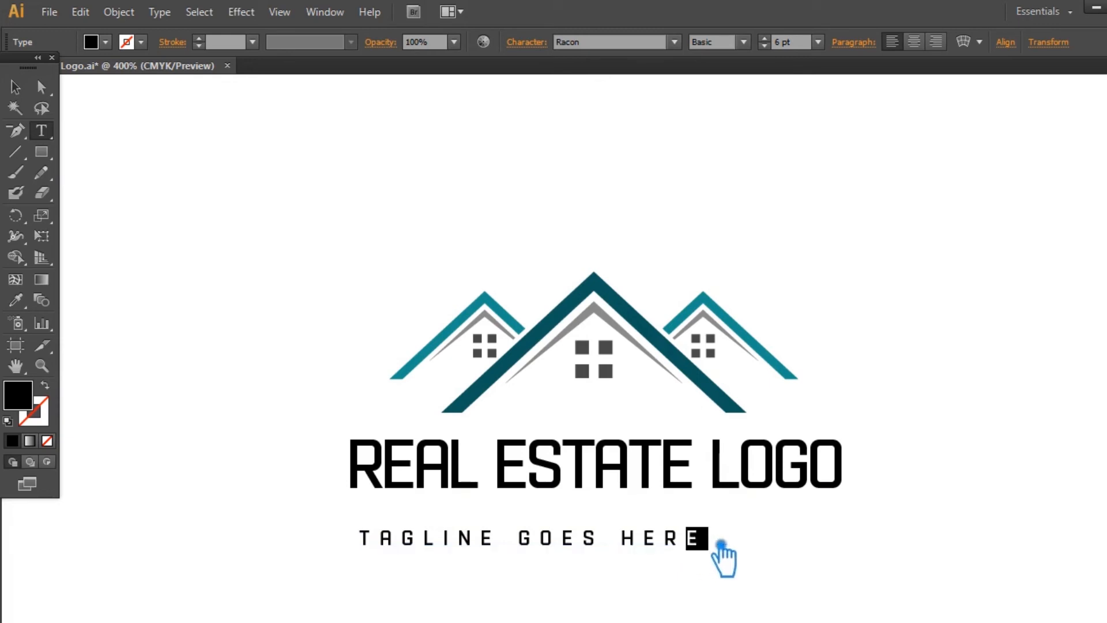
{"action": "left_click", "coordinate": [529, 49]}
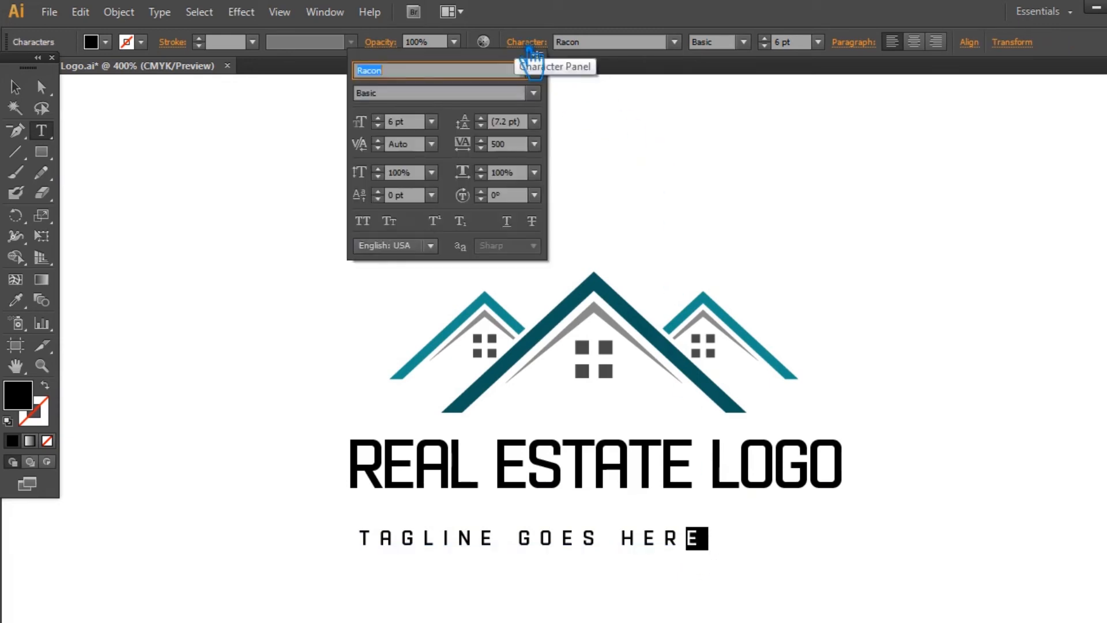
{"action": "left_click", "coordinate": [534, 143]}
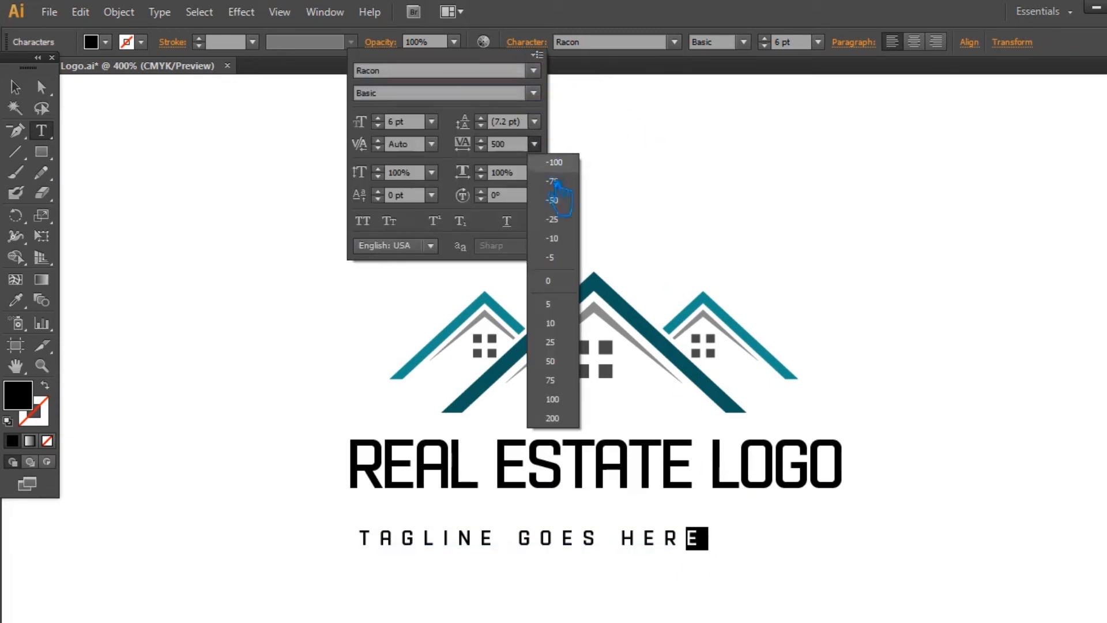
{"action": "left_click", "coordinate": [572, 220]}
{"action": "left_click", "coordinate": [15, 88]}
{"action": "left_click", "coordinate": [219, 151]}
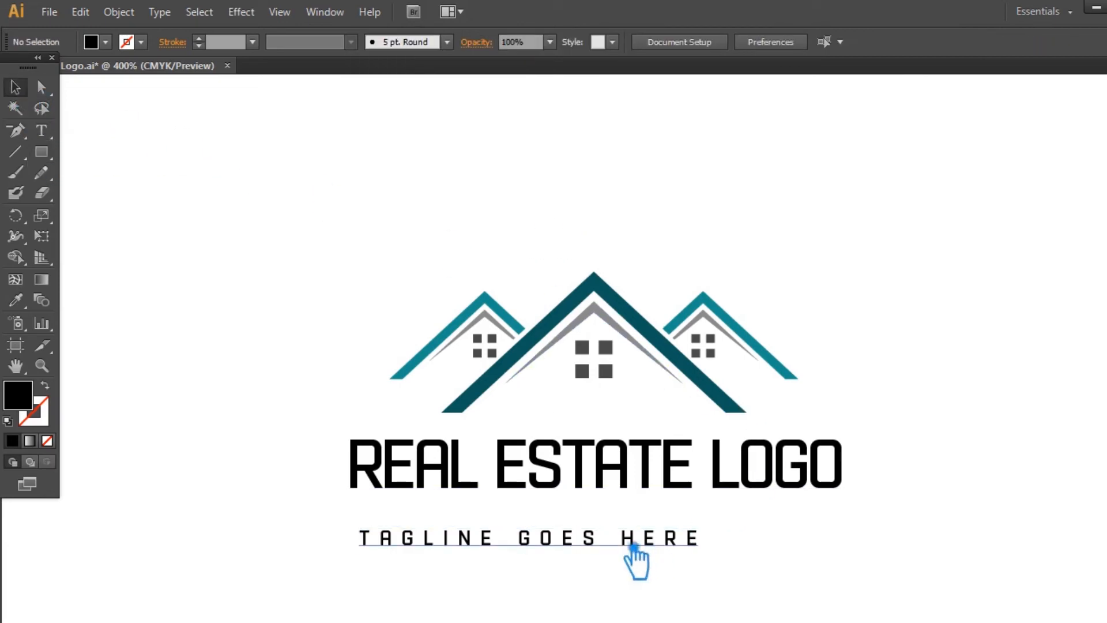
- Move the tagline up and center it just beneath the "Real Estate Logo" title
{"action": "left_click_drag", "start_coordinate": [649, 540], "coordinate": [721, 514]}
{"action": "left_click", "coordinate": [1010, 304]}
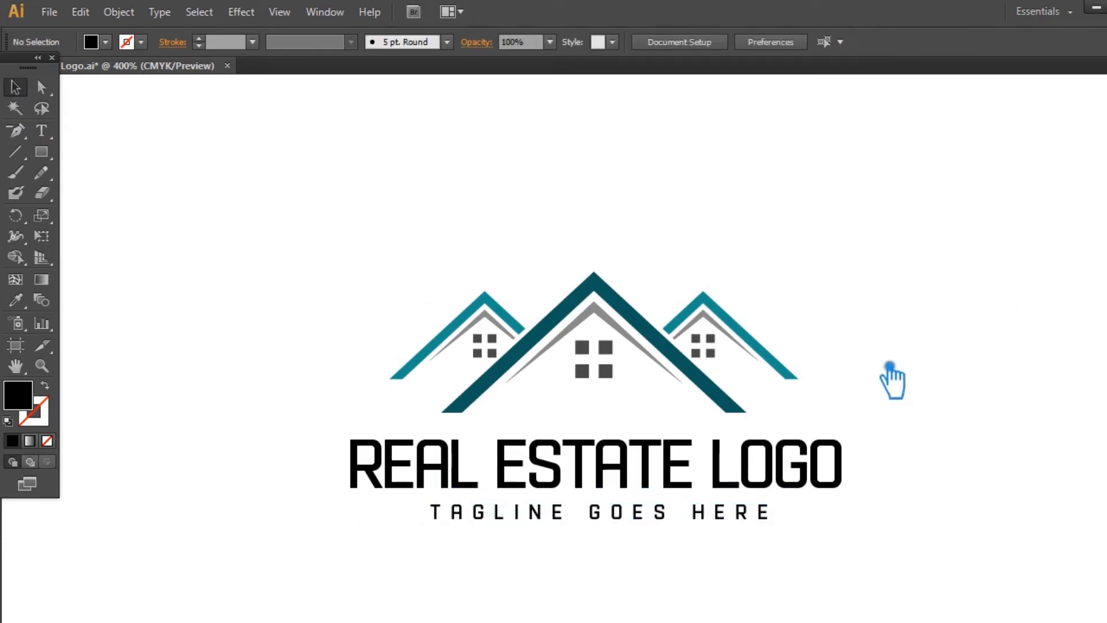
{"action": "left_click_drag", "start_coordinate": [607, 527], "coordinate": [604, 533]}
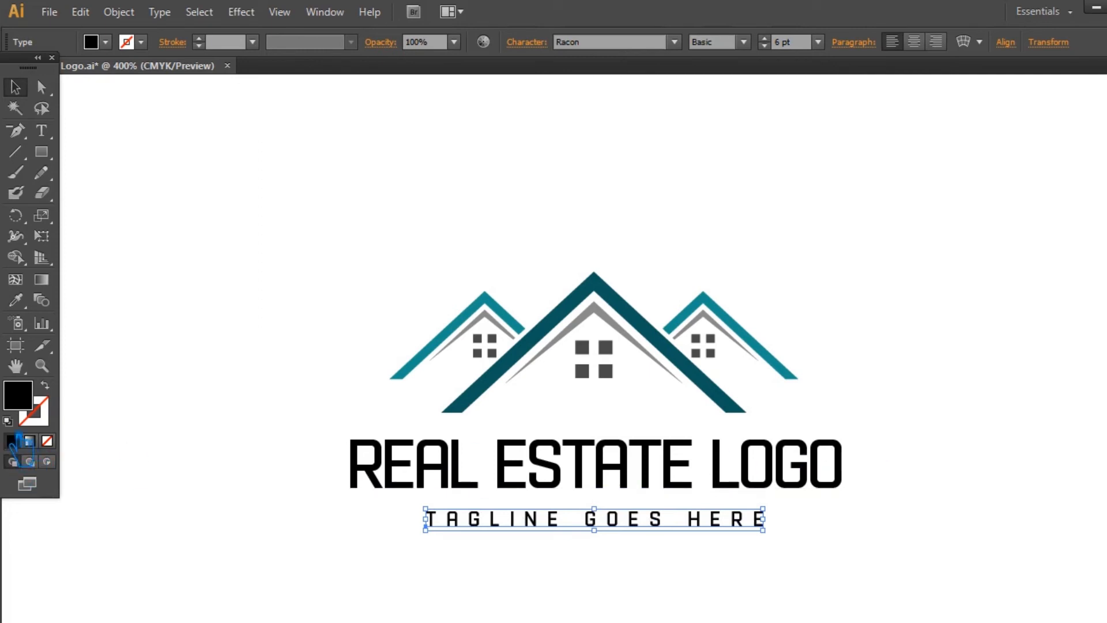
- Recolor the tagline with the dark grey sampled from the center house's window
{"action": "left_click", "coordinate": [15, 300]}
{"action": "left_click", "coordinate": [598, 354]}
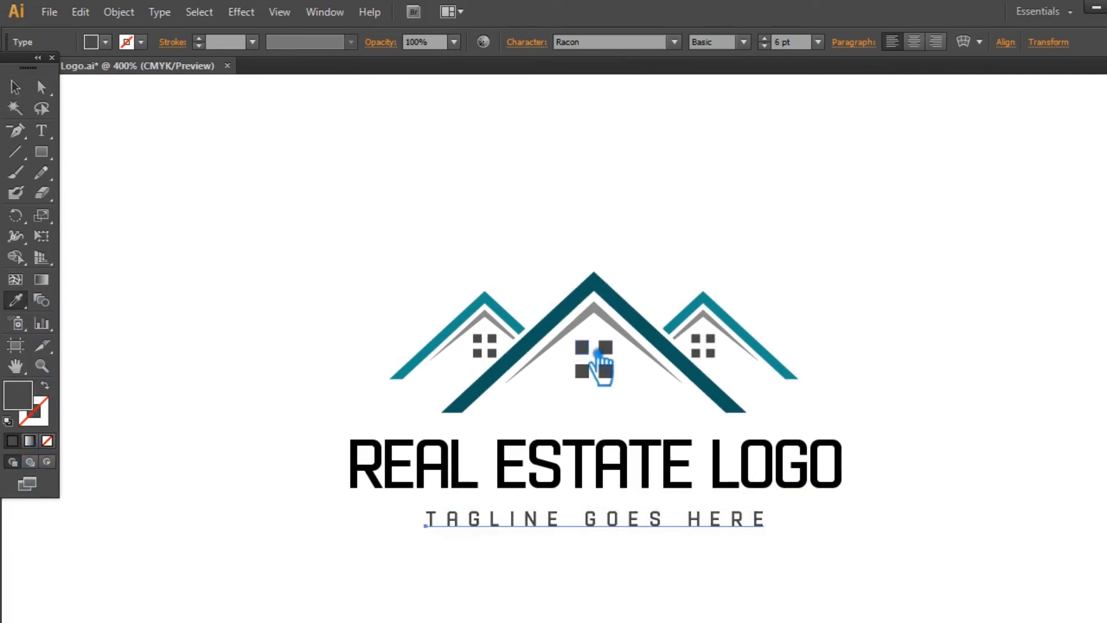
{"action": "left_click", "coordinate": [23, 88]}
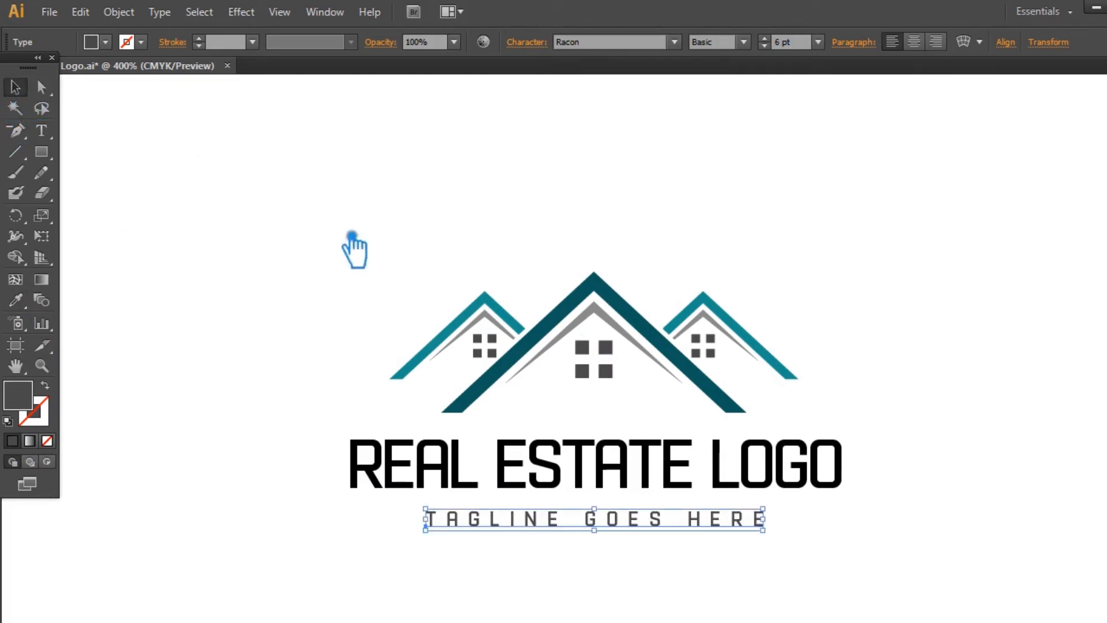
- Recolor the "Real Estate Logo" title with the dark teal sampled from the center house's roof
{"action": "left_click", "coordinate": [691, 459]}
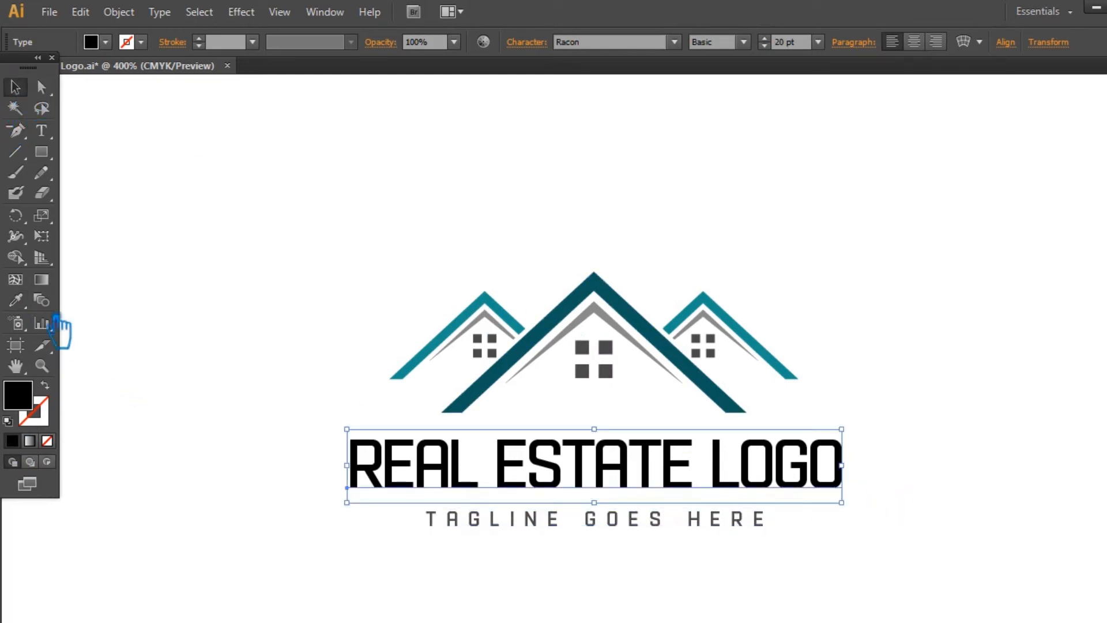
{"action": "left_click", "coordinate": [18, 301]}
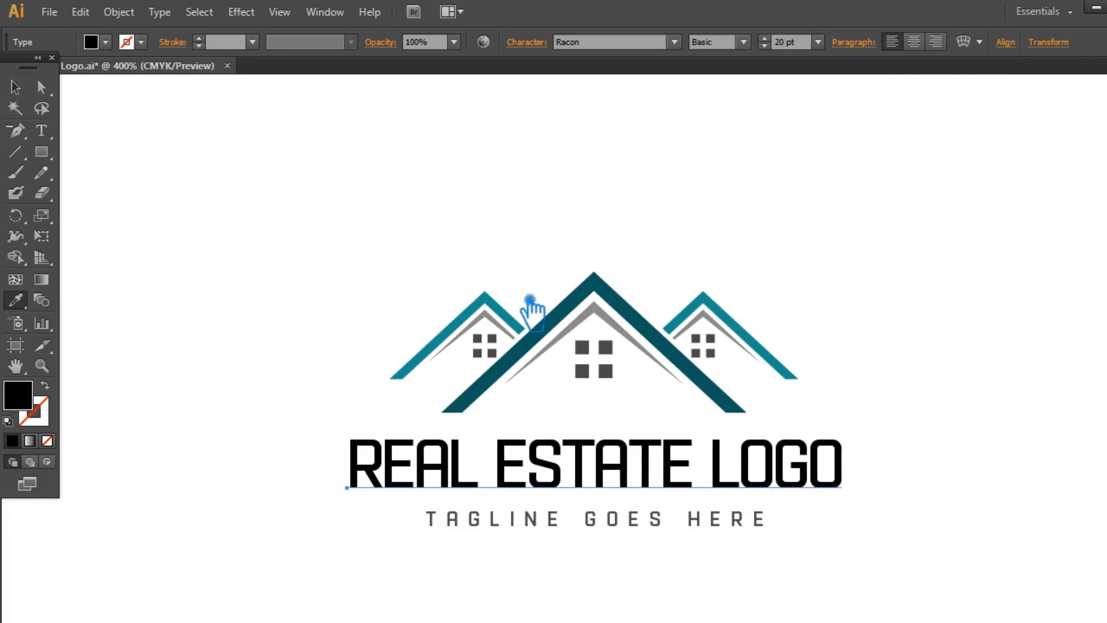
{"action": "left_click", "coordinate": [591, 311]}
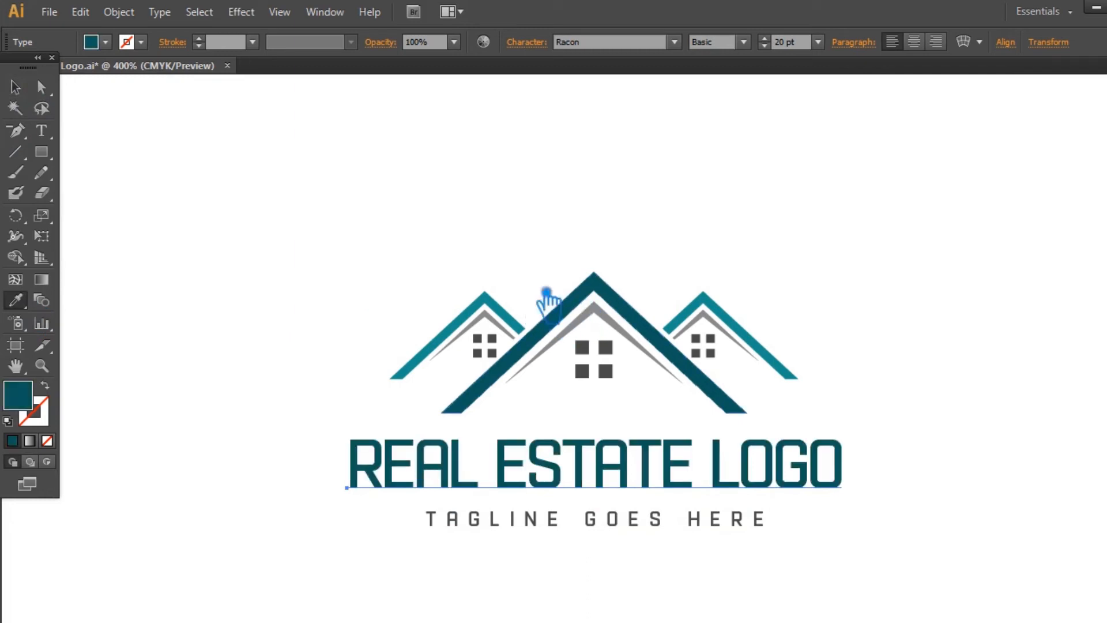
{"action": "left_click", "coordinate": [23, 94]}
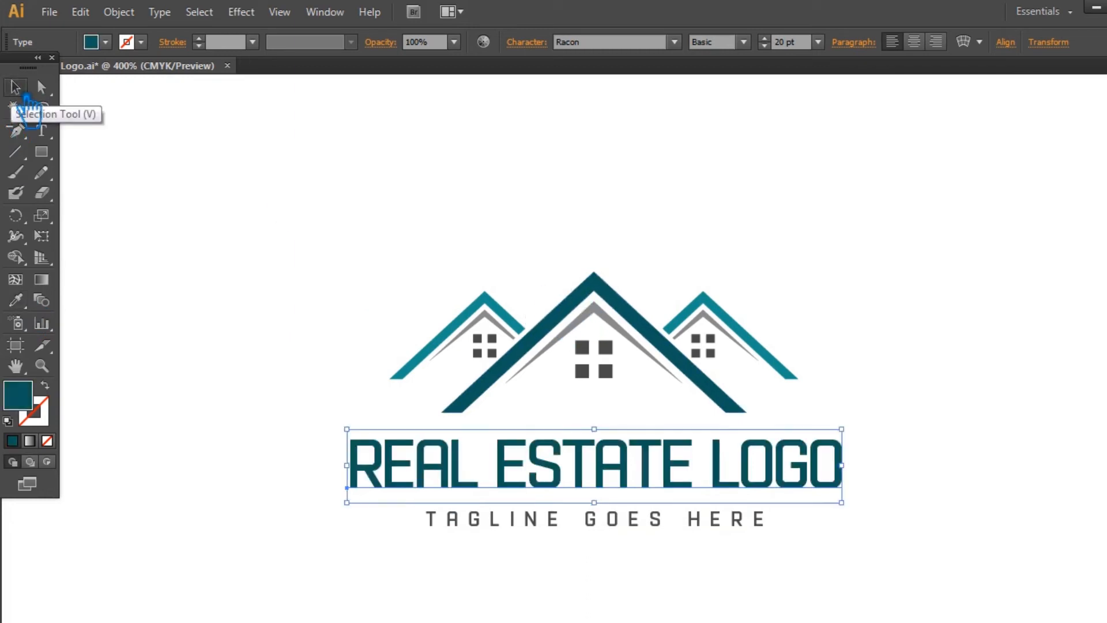
- Try the left house's lighter teal roof color on the title, undo it, and deselect the title
{"action": "left_click", "coordinate": [16, 300]}
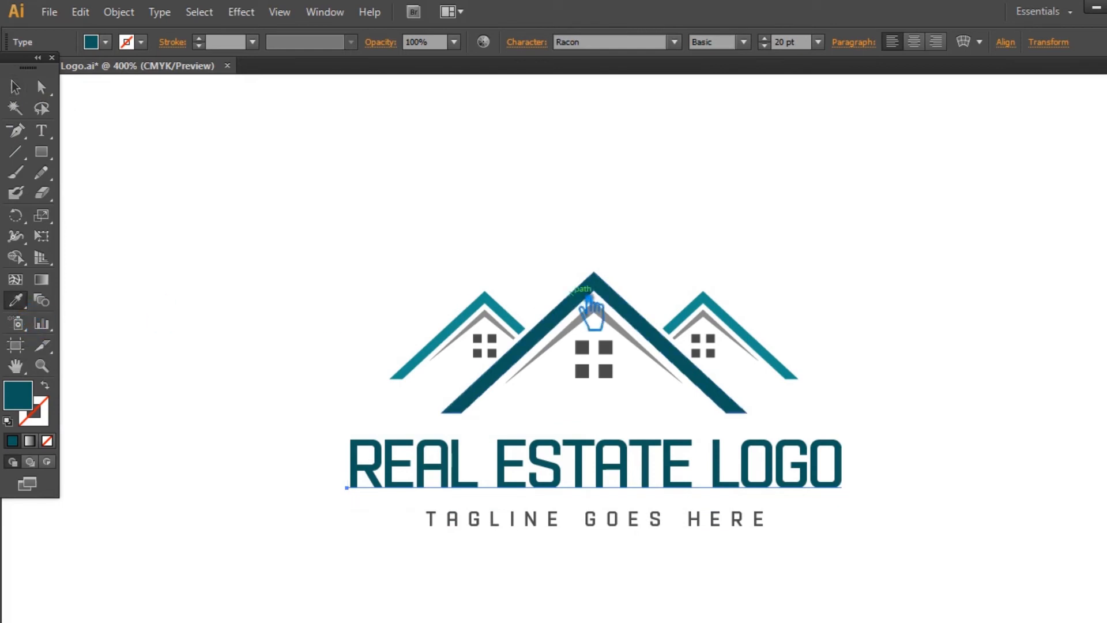
{"action": "left_click", "coordinate": [510, 314]}
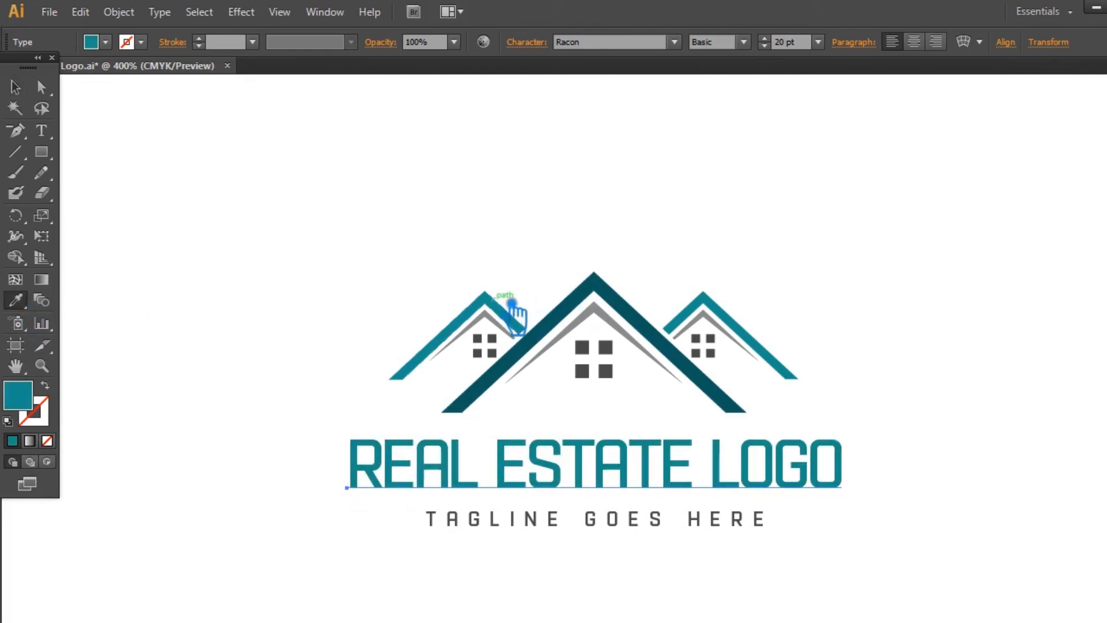
{"action": "key", "text": "ctrl+z"}
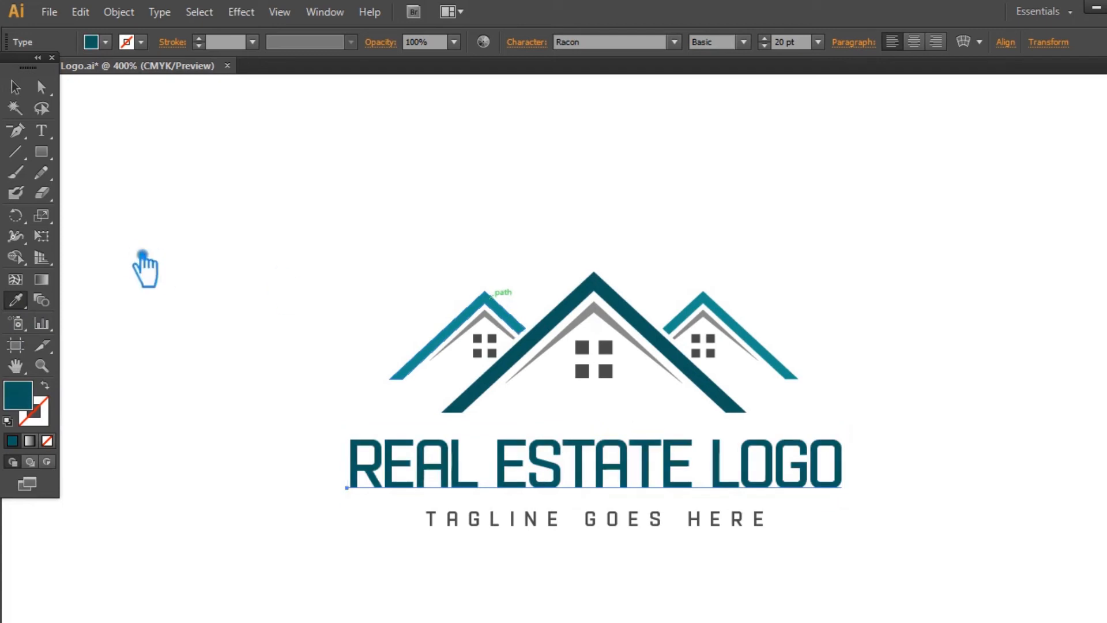
{"action": "left_click", "coordinate": [26, 92]}
{"action": "left_click", "coordinate": [297, 222]}
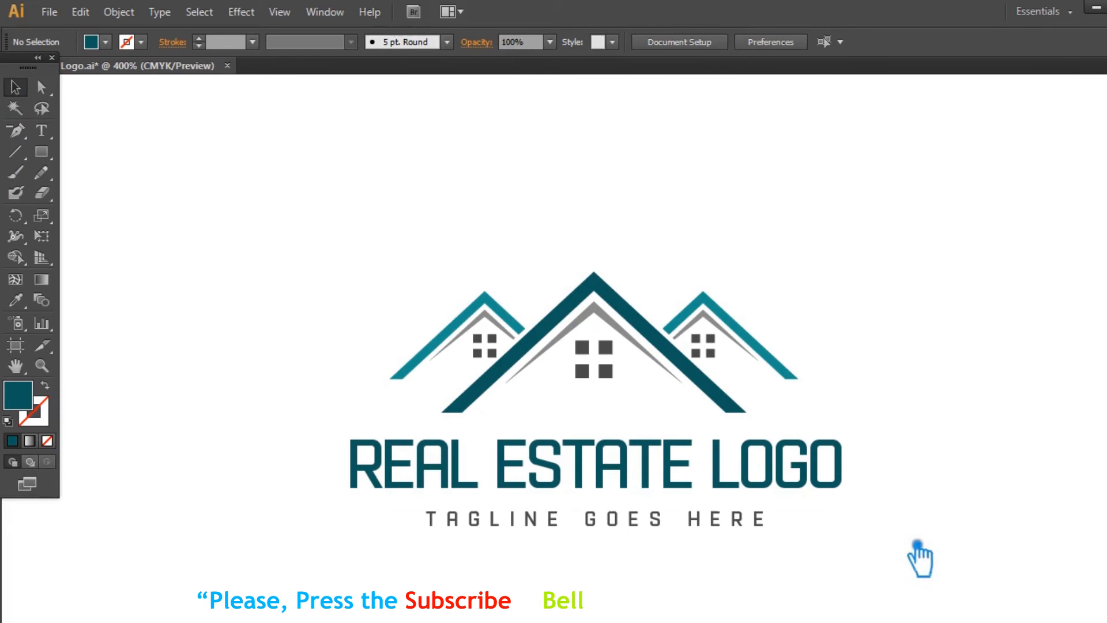
- Increase the title's font size by 2 pt and deselect it
{"action": "left_click", "coordinate": [664, 468]}
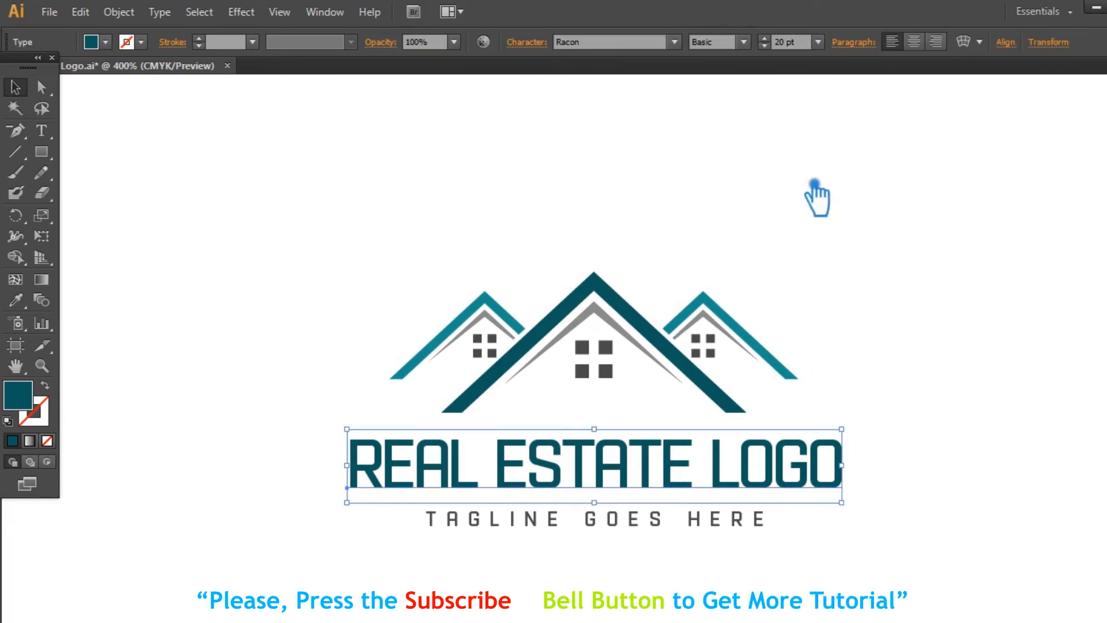
{"action": "scroll", "coordinate": [780, 48], "scroll_direction": "up", "scroll_amount": 1}
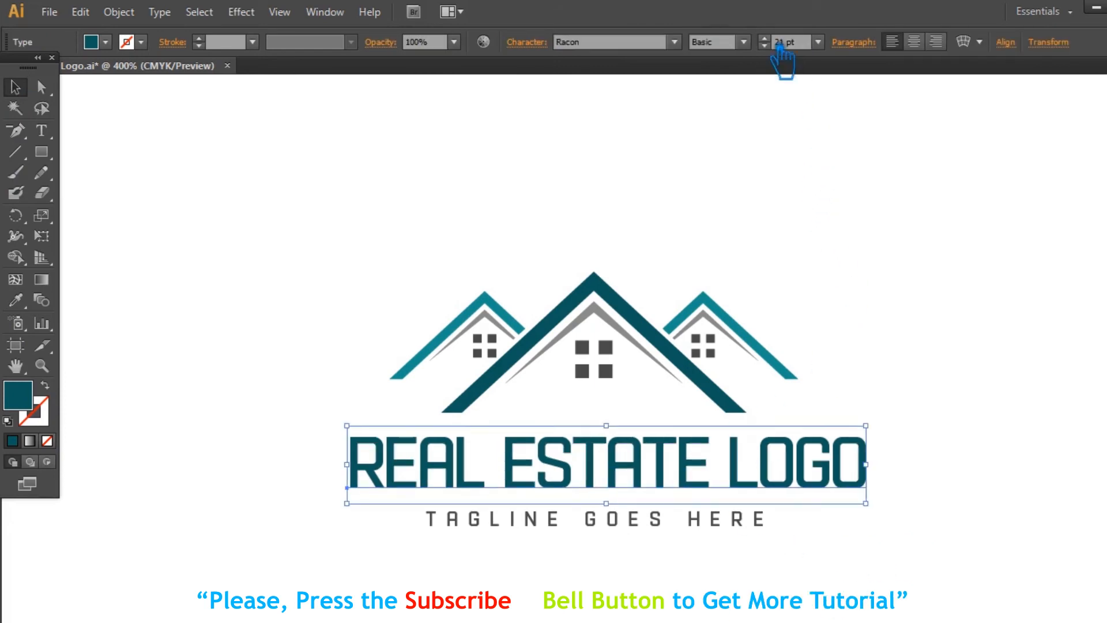
{"action": "scroll", "coordinate": [779, 48], "scroll_direction": "up", "scroll_amount": 1}
{"action": "left_click", "coordinate": [1063, 339]}
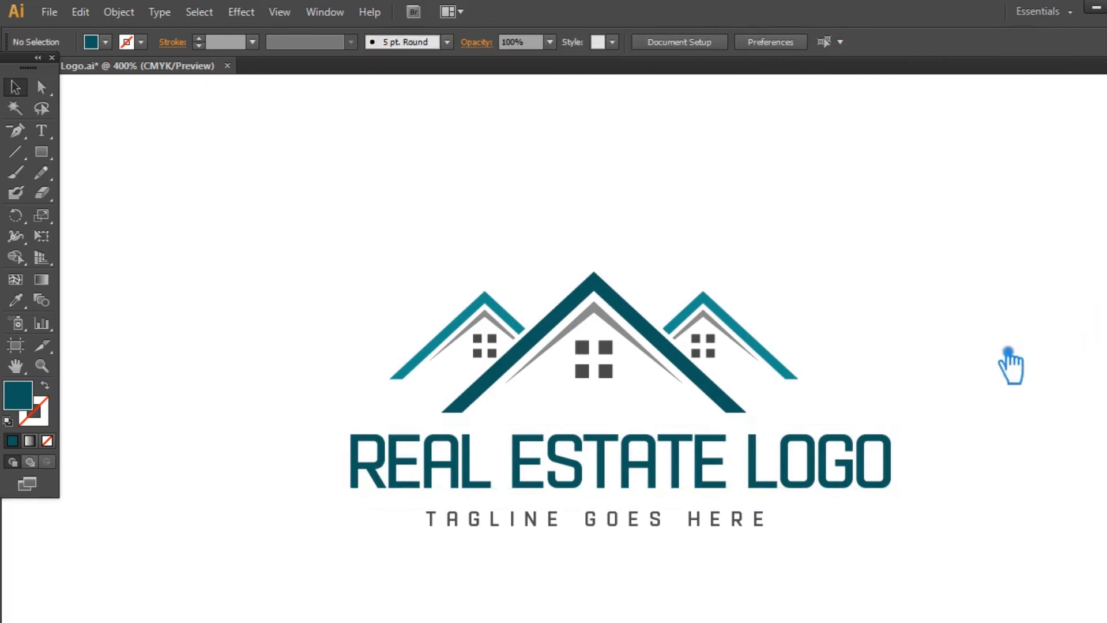
- Move the houses group up and scale it down proportionally about its center
{"action": "left_click", "coordinate": [706, 376]}
{"action": "left_click", "coordinate": [888, 336]}
{"action": "left_click_drag", "start_coordinate": [655, 334], "coordinate": [660, 295]}
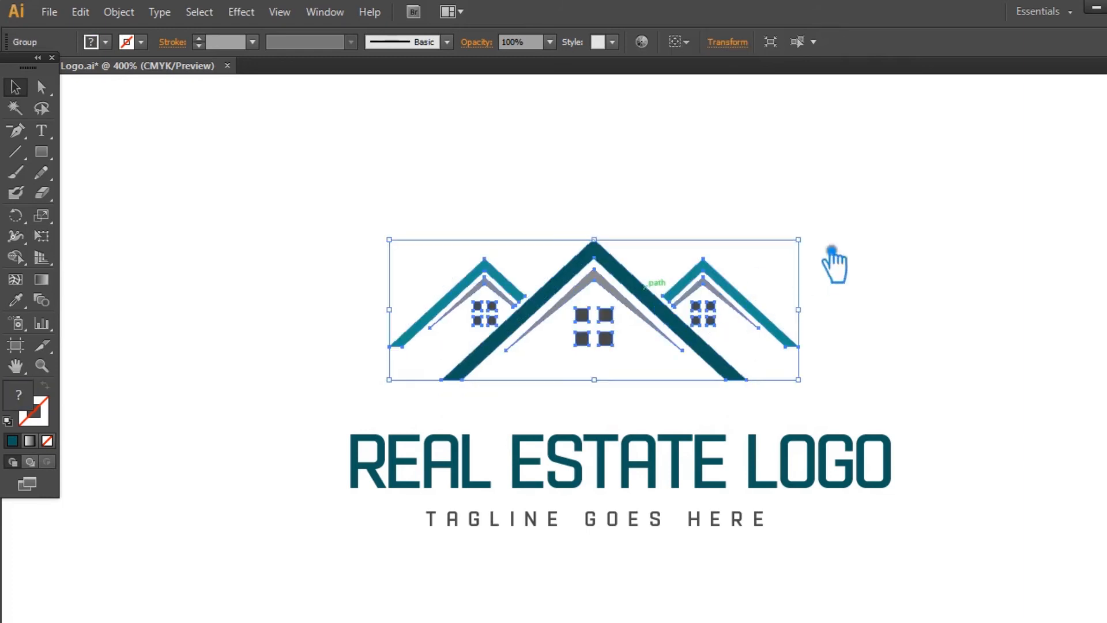
{"action": "left_click_drag", "start_coordinate": [816, 245], "coordinate": [795, 259]}
{"action": "left_click", "coordinate": [795, 259]}
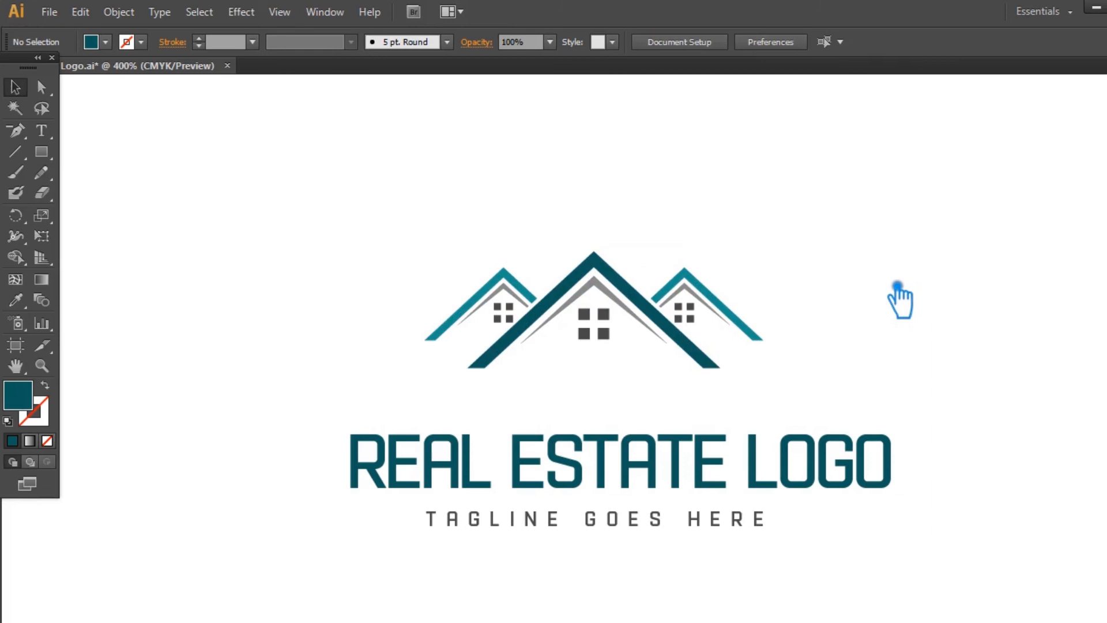
- Move the title and tagline up toward the houses, and align all three by their horizontal centers
{"action": "left_click_drag", "start_coordinate": [821, 573], "coordinate": [711, 452]}
{"action": "left_click_drag", "start_coordinate": [842, 553], "coordinate": [370, 260]}
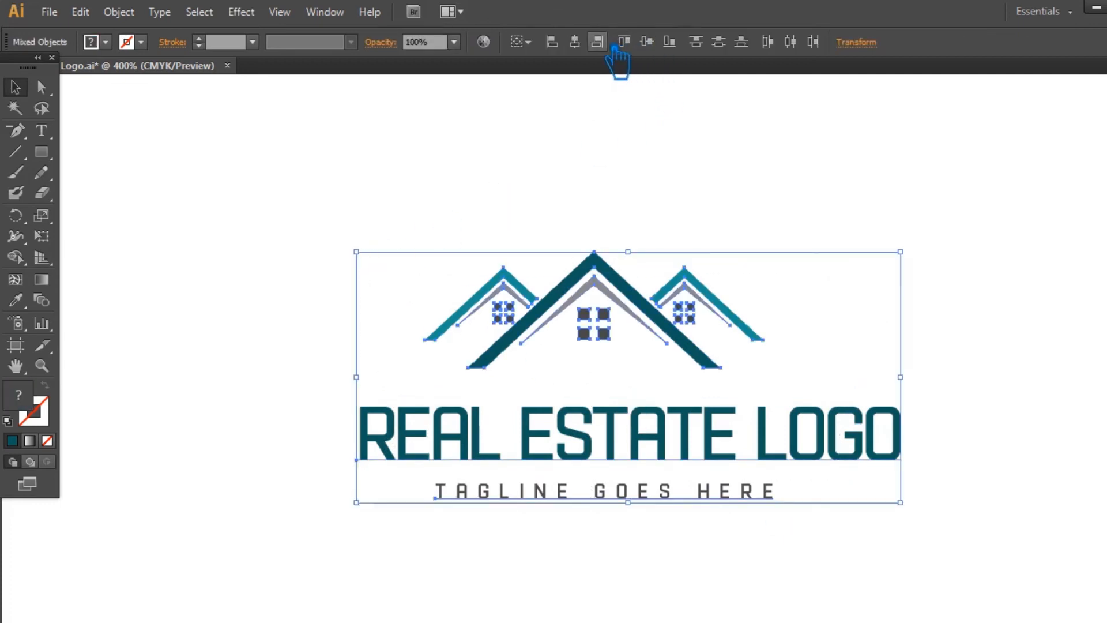
{"action": "left_click", "coordinate": [576, 41]}
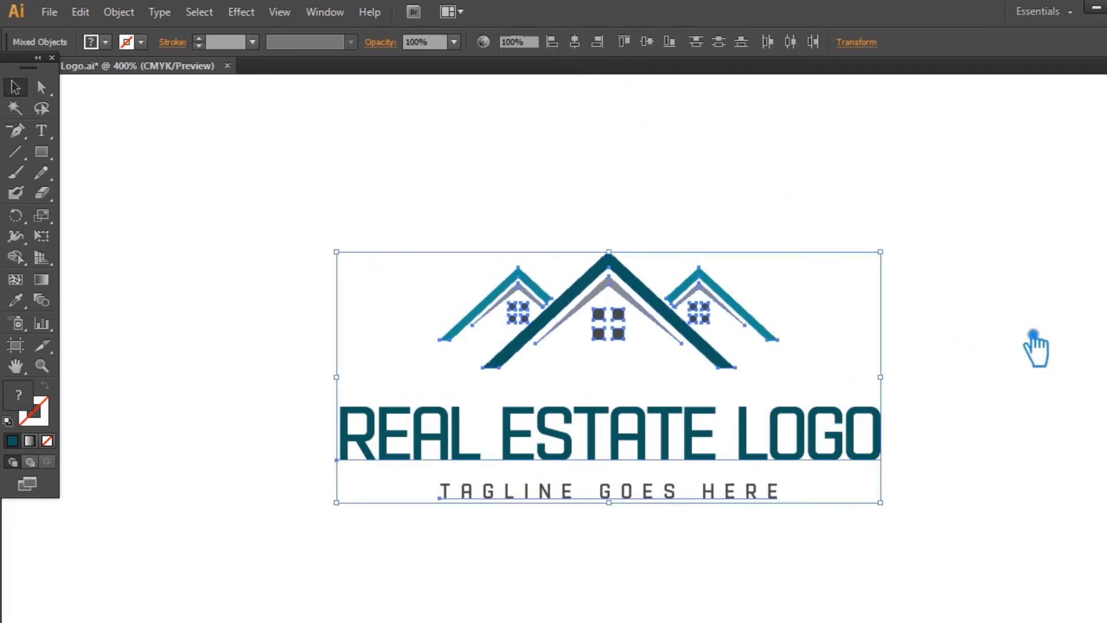
{"action": "left_click", "coordinate": [997, 353]}
- Nudge the tagline up slightly to tighten its gap with the title
{"action": "left_click", "coordinate": [698, 498]}
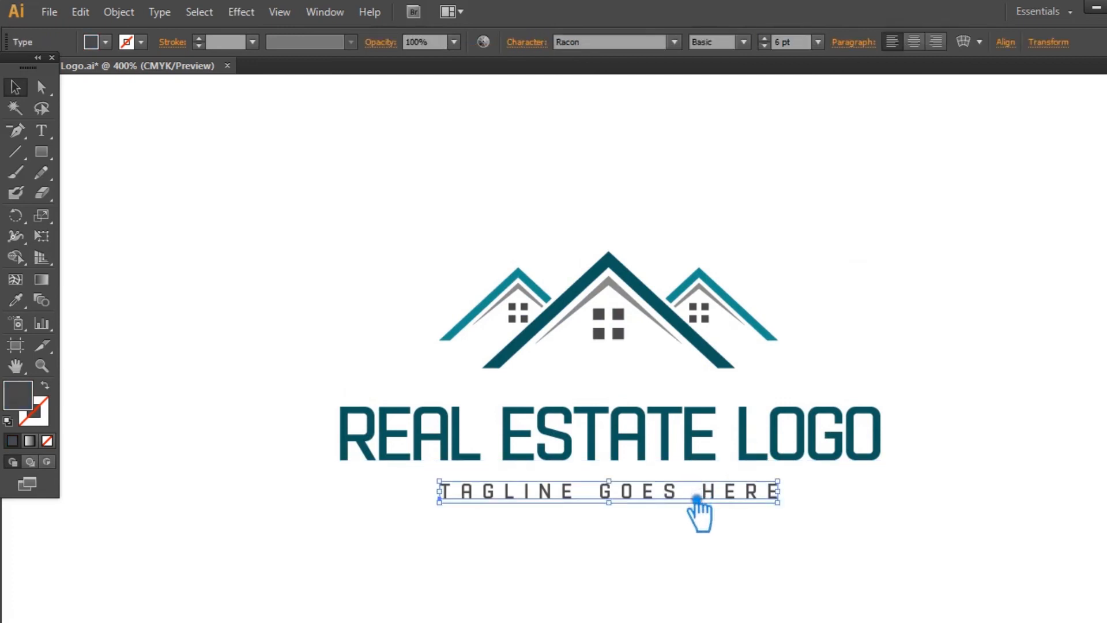
{"action": "key", "text": "Up"}
{"action": "key", "text": "Up"}
{"action": "key", "text": "Up"}
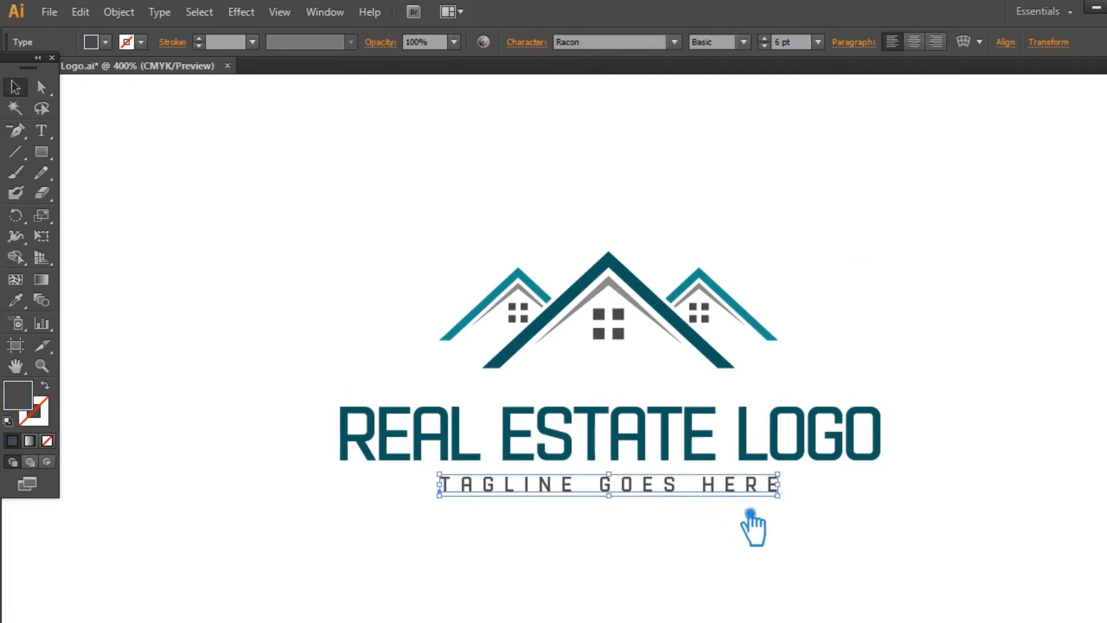
{"action": "left_click", "coordinate": [703, 505]}
- Nudge the title and tagline together up toward the houses, and save the document
{"action": "left_click_drag", "start_coordinate": [868, 531], "coordinate": [367, 400]}
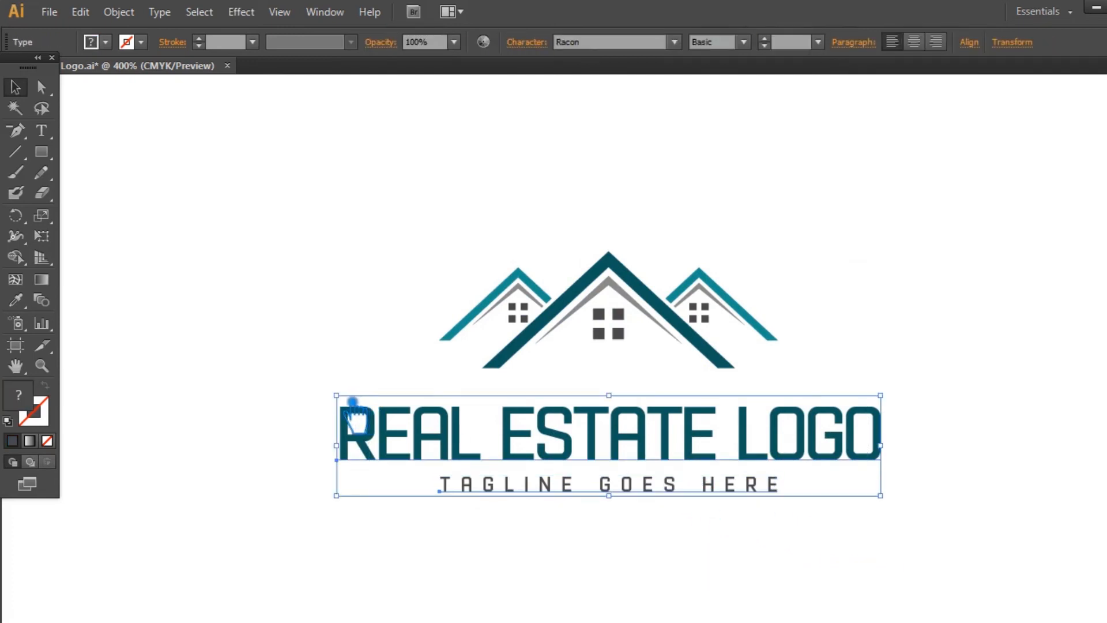
{"action": "key", "text": "Up"}
{"action": "key", "text": "Up"}
{"action": "key", "text": "Up"}
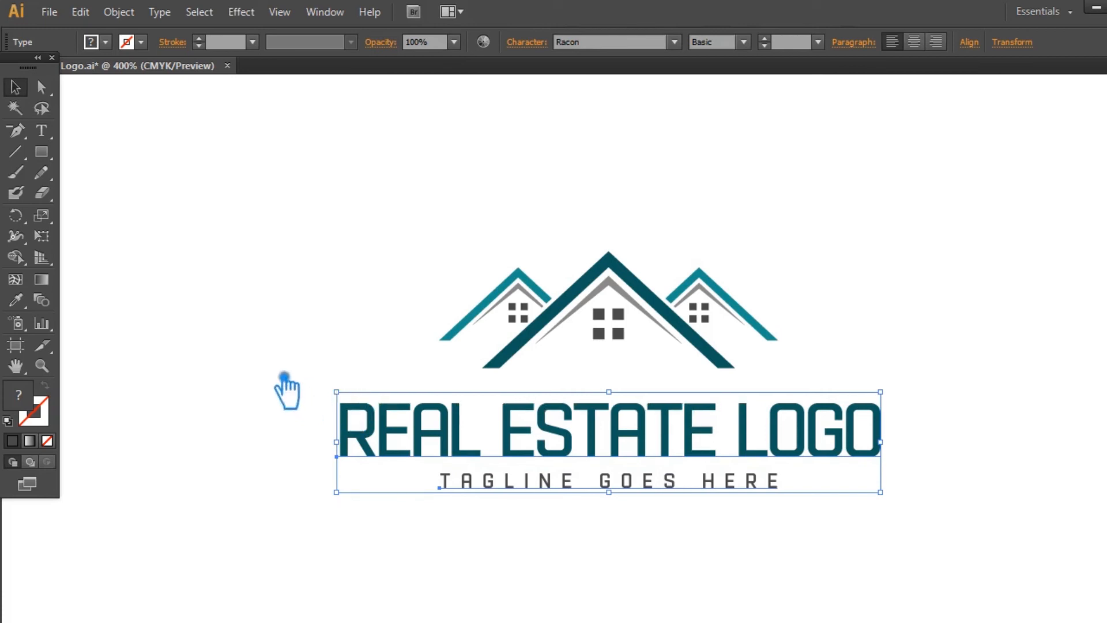
{"action": "left_click", "coordinate": [899, 281]}
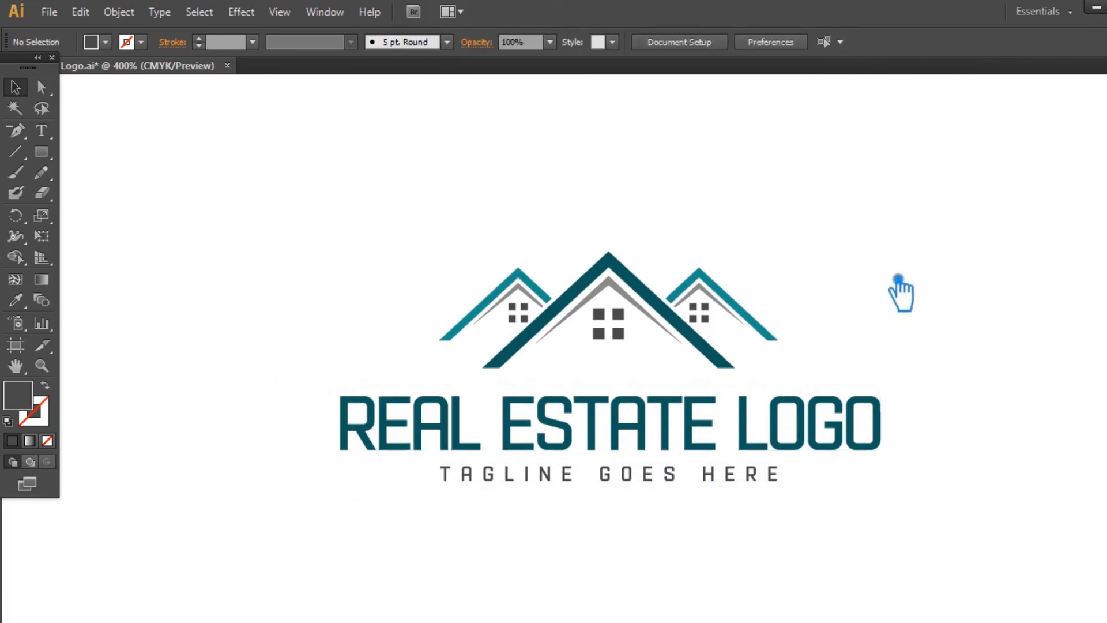
{"action": "key", "text": "ctrl+s"}
{"action": "left_click_drag", "start_coordinate": [41, 152], "coordinate": [110, 173]}
{"action": "left_click_drag", "start_coordinate": [191, 225], "coordinate": [236, 240]}
{"action": "key", "text": "v"}
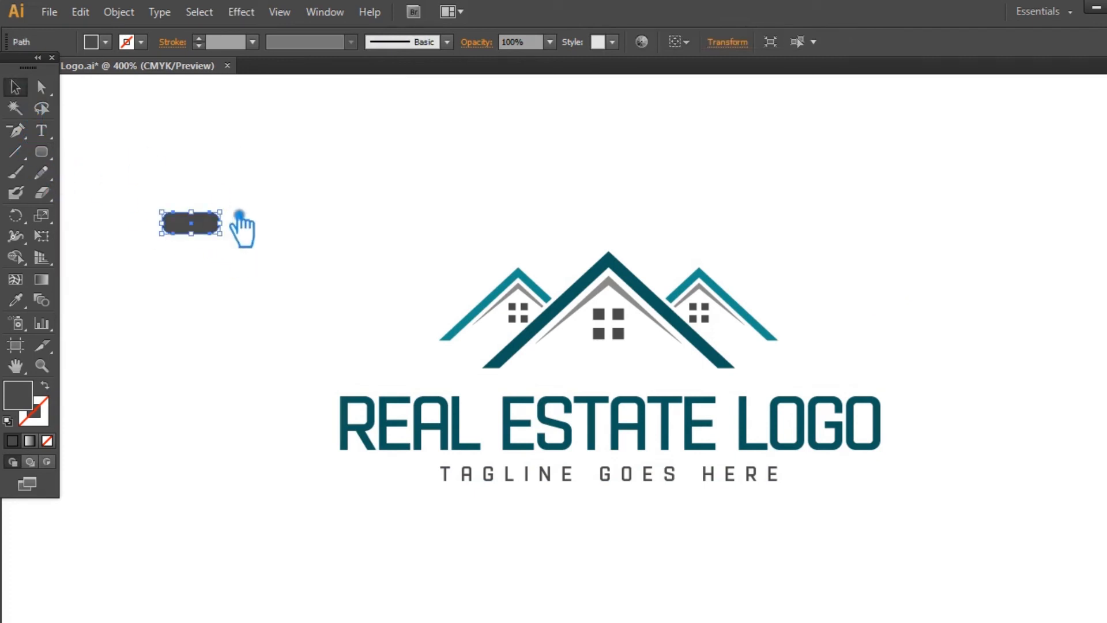
{"action": "key", "text": "Delete"}
- Draw a flat dark grey ellipse in the empty area left of the houses and tilt it upward to the right
{"action": "left_click_drag", "start_coordinate": [41, 151], "coordinate": [123, 191]}
{"action": "mouse_move", "coordinate": [174, 229]}
{"action": "left_mouse_down"}
{"action": "mouse_move", "coordinate": [262, 257]}
{"action": "mouse_move", "coordinate": [250, 251]}
{"action": "mouse_move", "coordinate": [260, 231]}
{"action": "left_mouse_up"}
{"action": "key", "text": "v"}
- Create a reflected copy of the tilted ellipse so the two cross as the tree's leaves
{"action": "right_click", "coordinate": [219, 233]}
{"action": "mouse_move", "coordinate": [288, 462]}
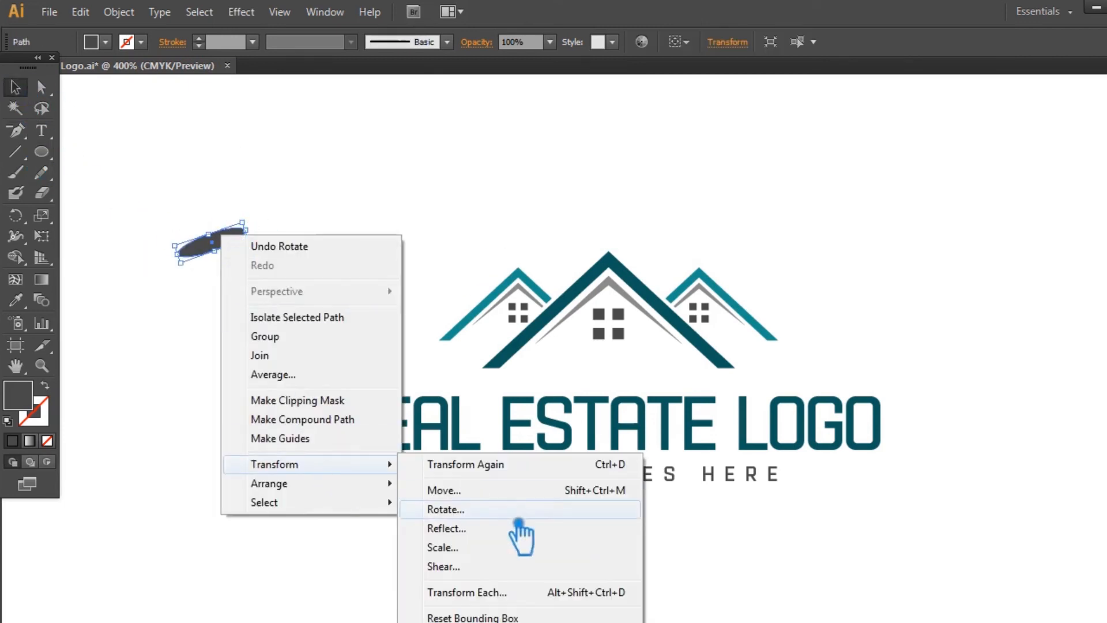
{"action": "left_click", "coordinate": [507, 524]}
{"action": "left_click", "coordinate": [499, 421]}
{"action": "left_click", "coordinate": [310, 209]}
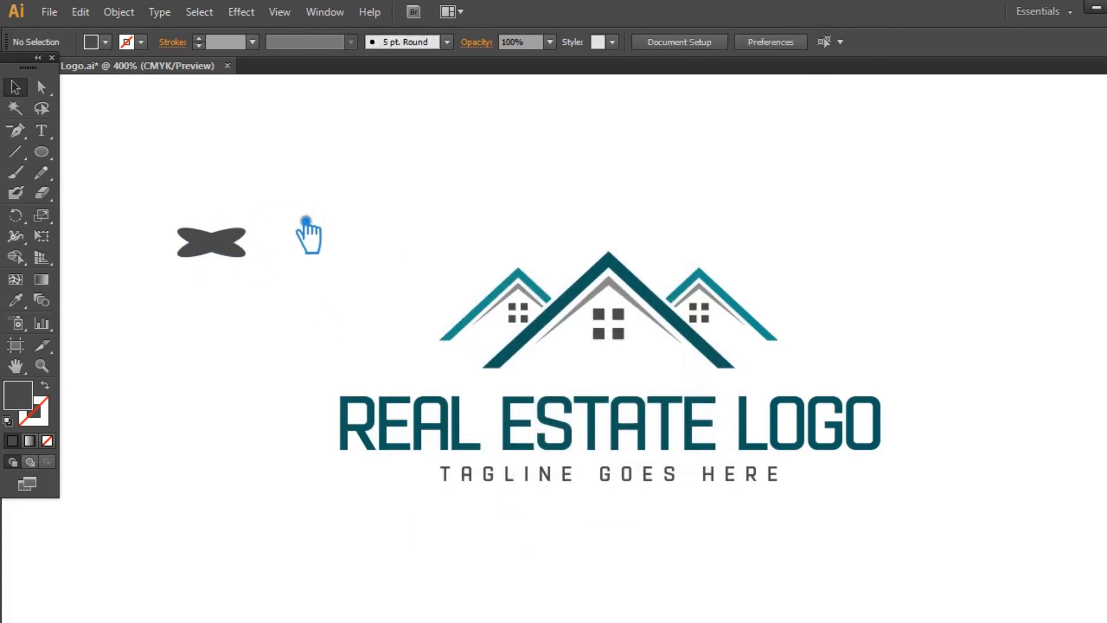
- Draw a small ellipse over the top of the crossed leaves and nudge it left and up into place
{"action": "key", "text": "l"}
{"action": "left_click_drag", "start_coordinate": [201, 224], "coordinate": [234, 242]}
{"action": "left_click", "coordinate": [16, 88]}
{"action": "key", "text": "Left"}
{"action": "key", "text": "Left"}
{"action": "key", "text": "Up"}
{"action": "key", "text": "Up"}
{"action": "left_click", "coordinate": [349, 230]}
- Draw a narrow vertical rectangle below the leaves as the tree trunk
{"action": "left_click_drag", "start_coordinate": [42, 151], "coordinate": [124, 151]}
{"action": "left_click_drag", "start_coordinate": [219, 252], "coordinate": [227, 310]}
{"action": "key", "text": "v"}
- Align the leaf and trunk shapes by their horizontal centers and unite them into one tree shape
{"action": "key", "text": "ctrl+a"}
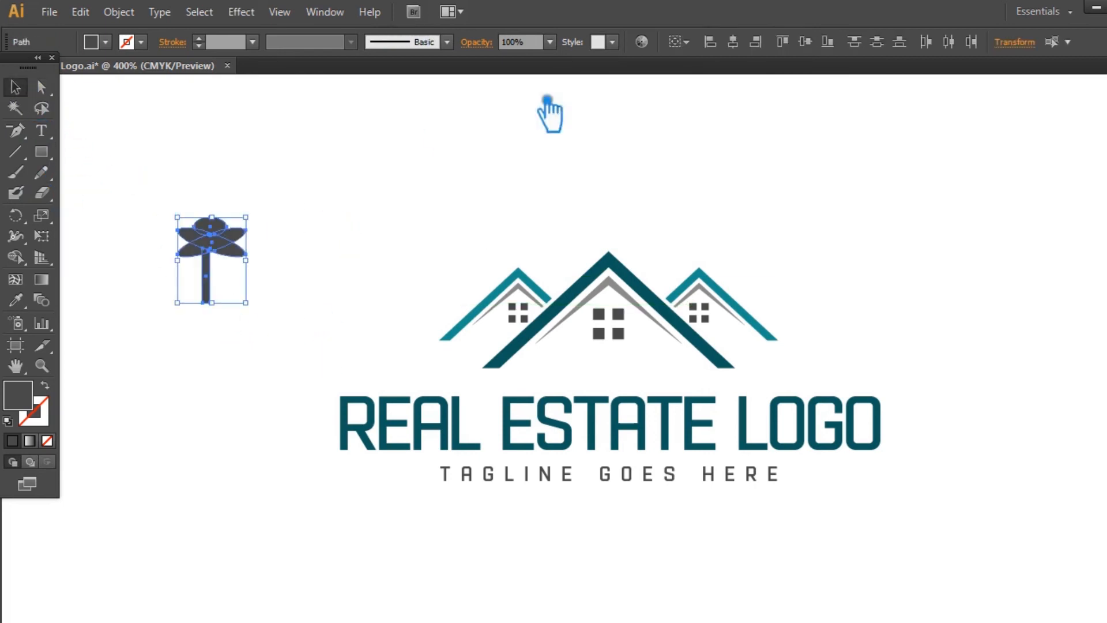
{"action": "key", "text": "ctrl+shift+F9"}
{"action": "left_click", "coordinate": [958, 461]}
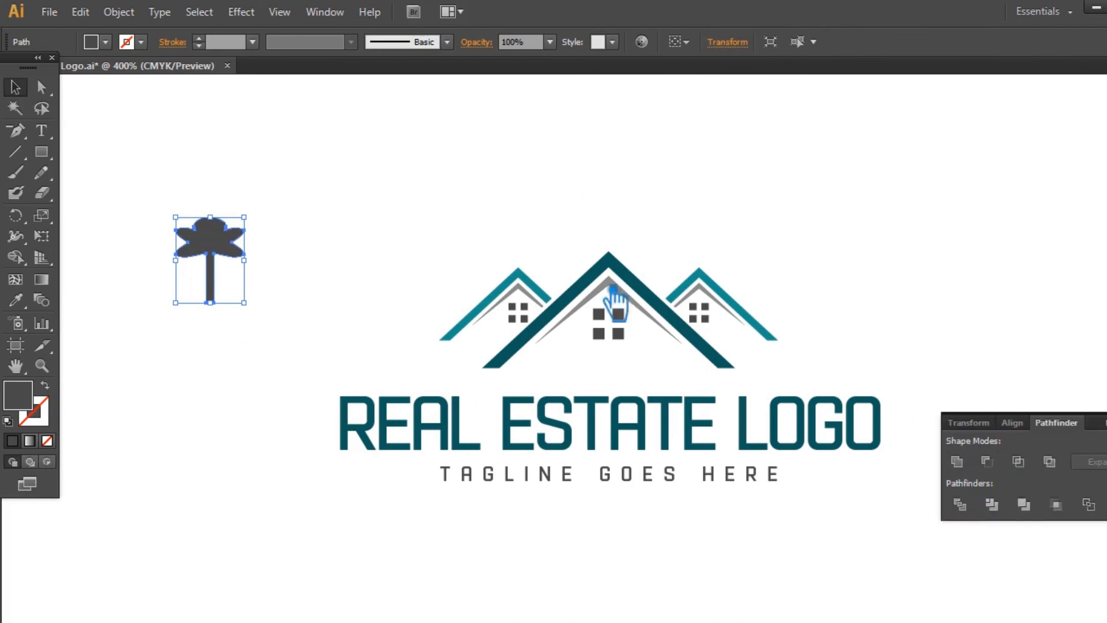
- Draw a horizontal ground line across the base of the tree trunk with a dark grey stroke and no fill
{"action": "left_click", "coordinate": [420, 228]}
{"action": "left_click_drag", "start_coordinate": [24, 131], "coordinate": [35, 172]}
{"action": "left_click", "coordinate": [15, 152]}
{"action": "left_click_drag", "start_coordinate": [175, 303], "coordinate": [251, 303]}
{"action": "left_click", "coordinate": [42, 416]}
{"action": "left_click", "coordinate": [12, 440]}
{"action": "key", "text": "a"}
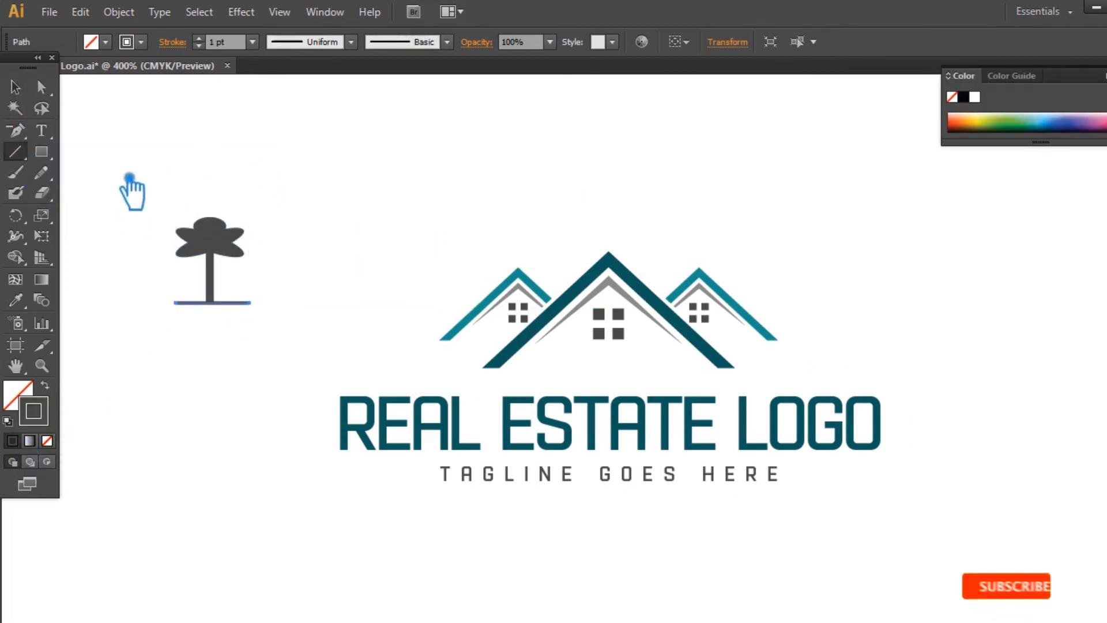
- Add an anchor point at the middle of the ground line and raise it into a shallow peak at the trunk
{"action": "key", "text": "p"}
{"action": "left_click", "coordinate": [213, 302]}
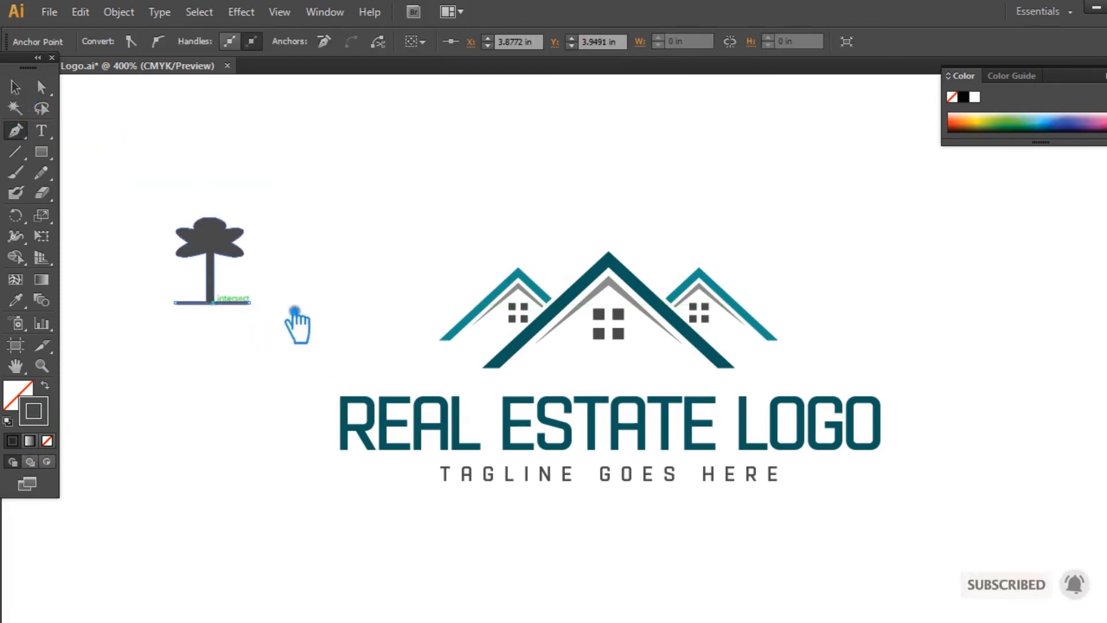
{"action": "key", "text": "Down"}
{"action": "key", "text": "Up"}
{"action": "key", "text": "Up"}
{"action": "key", "text": "Up"}
{"action": "key", "text": "v"}
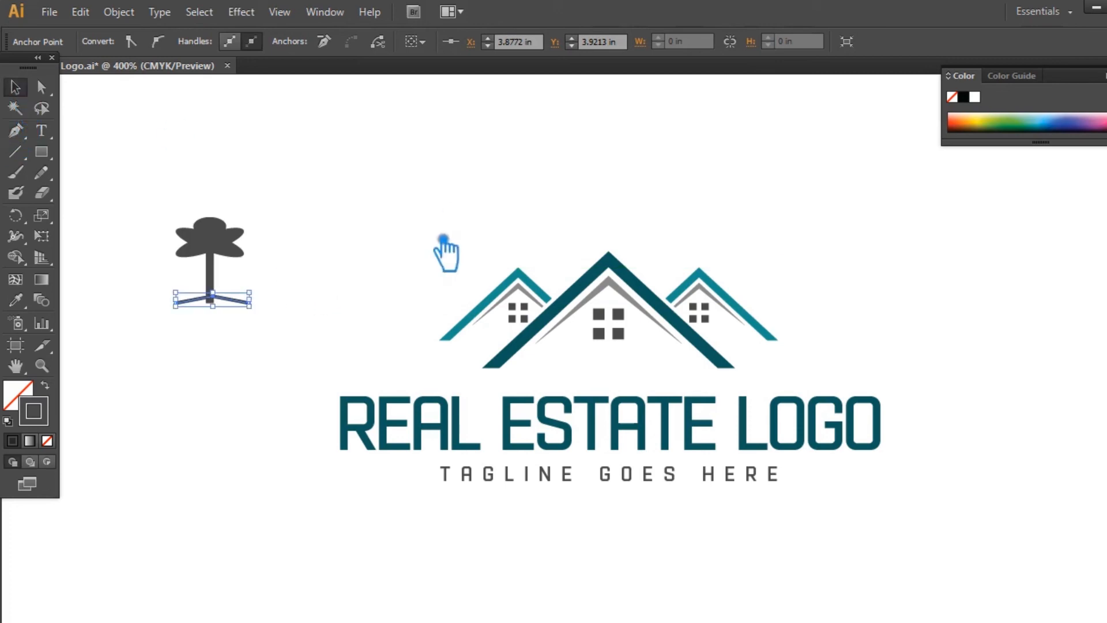
- Adjust the bent ground line's stroke weight and tapered width profile, and narrow it to fit beneath the tree
{"action": "left_click", "coordinate": [227, 45]}
{"action": "key", "text": "Down"}
{"action": "key", "text": "Up"}
{"action": "key", "text": "Up"}
{"action": "left_click", "coordinate": [351, 42]}
{"action": "left_click", "coordinate": [309, 97]}
{"action": "left_click", "coordinate": [310, 144]}
{"action": "left_click", "coordinate": [239, 306]}
{"action": "left_click_drag", "start_coordinate": [246, 303], "coordinate": [231, 303]}
- Expand the appearance of the tree and its ground line and unite them into one shape
{"action": "left_click", "coordinate": [292, 308]}
{"action": "mouse_move", "coordinate": [275, 337]}
{"action": "left_mouse_down"}
{"action": "mouse_move", "coordinate": [129, 158]}
{"action": "mouse_move", "coordinate": [139, 153]}
{"action": "left_mouse_up"}
{"action": "left_click", "coordinate": [119, 11]}
{"action": "left_click", "coordinate": [167, 217]}
{"action": "left_click", "coordinate": [1105, 456]}
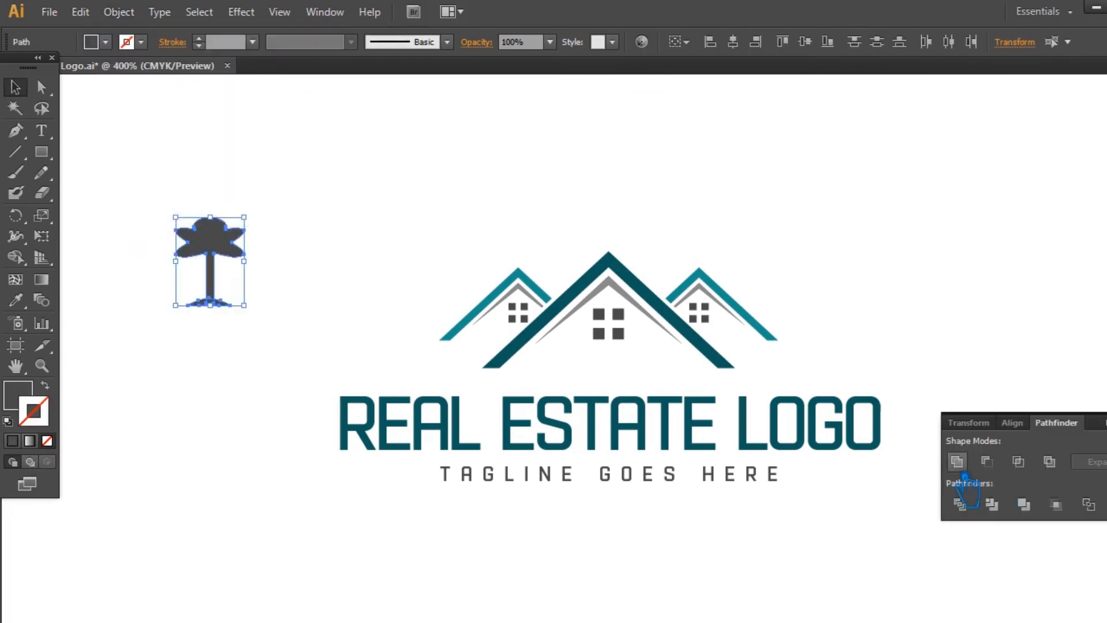
{"action": "left_click", "coordinate": [958, 465]}
- Scale the tree down and place it on the outer roof slope of the left house
{"action": "left_click", "coordinate": [497, 189]}
{"action": "left_click", "coordinate": [226, 241]}
{"action": "left_click_drag", "start_coordinate": [244, 218], "coordinate": [467, 302]}
{"action": "left_click", "coordinate": [263, 232]}
{"action": "left_click", "coordinate": [492, 247]}
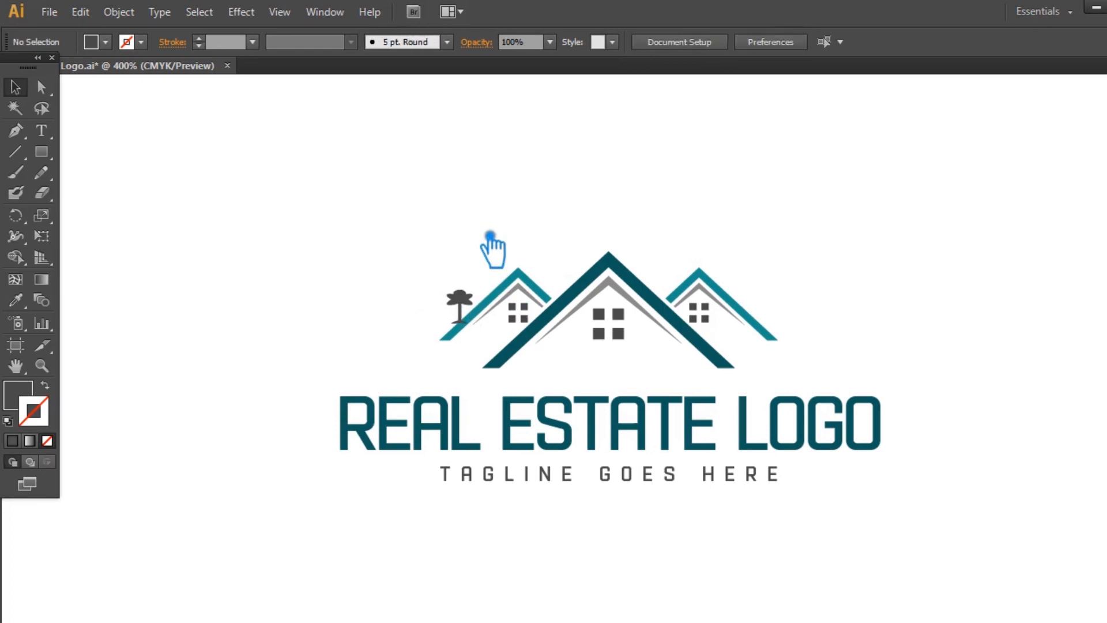
- Place a copy of the tree on the outer roof slope of the right house
{"action": "left_click", "coordinate": [472, 311]}
{"action": "left_click", "coordinate": [557, 209]}
{"action": "left_click_drag", "start_coordinate": [480, 302], "coordinate": [779, 303]}
{"action": "left_click", "coordinate": [882, 285]}
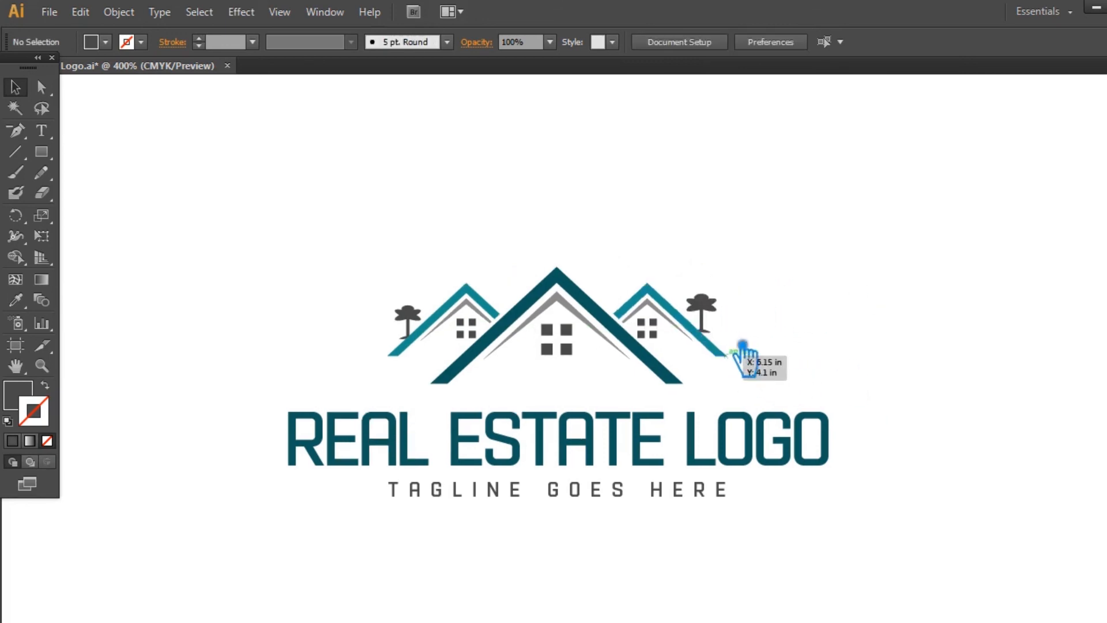
- Recolor both trees with the lighter teal sampled from the side house's roof
{"action": "left_click", "coordinate": [717, 311]}
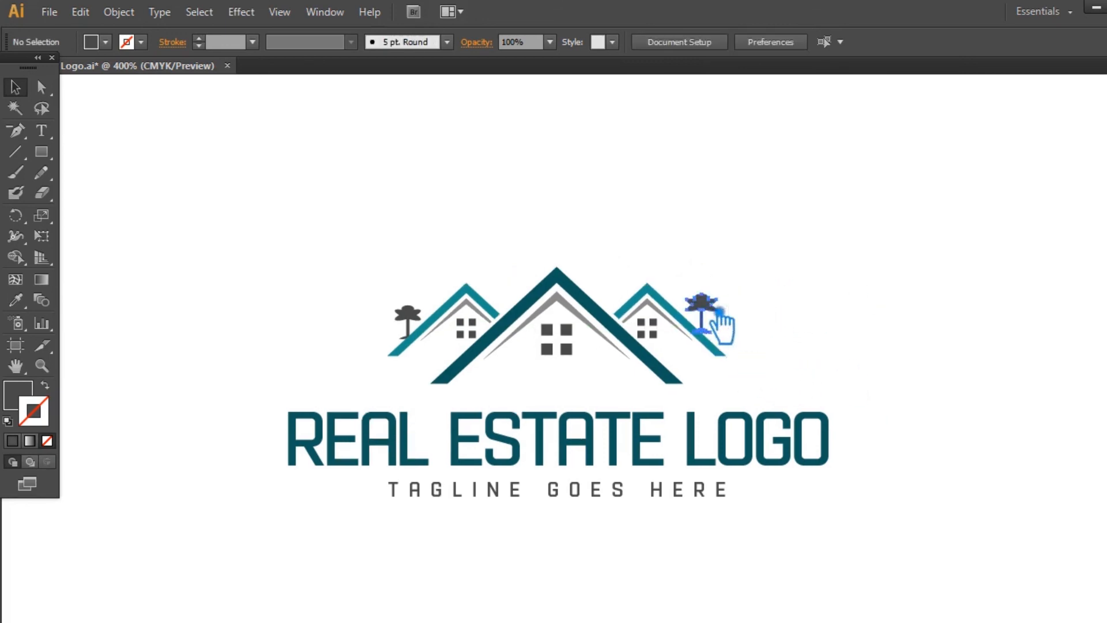
{"action": "left_click", "coordinate": [407, 317], "text": "shift"}
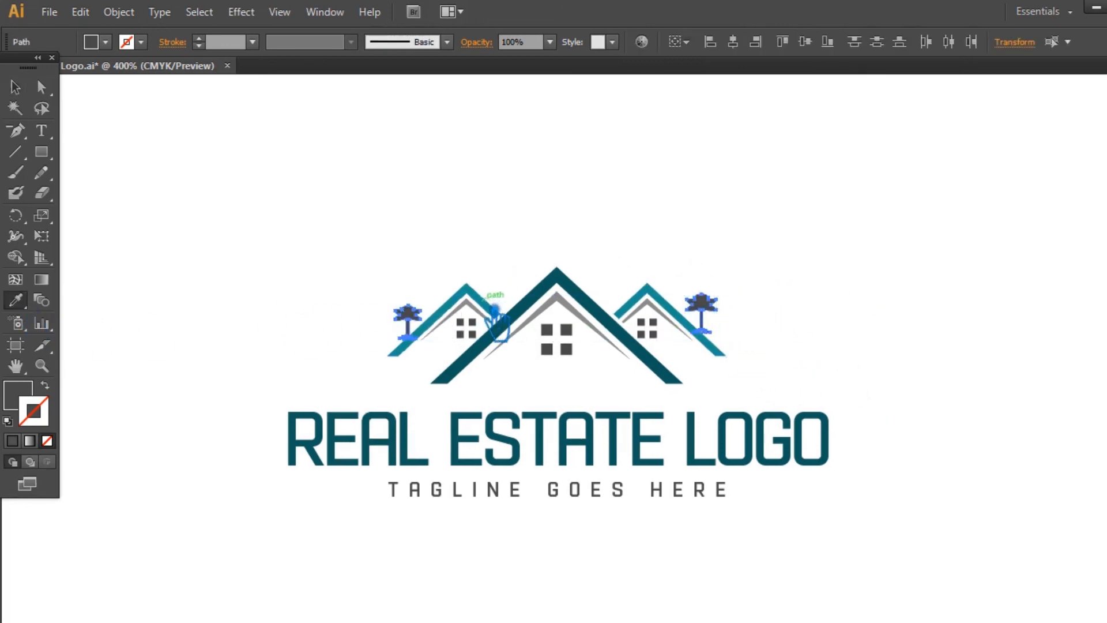
{"action": "left_click", "coordinate": [16, 88]}
{"action": "left_click", "coordinate": [128, 139]}
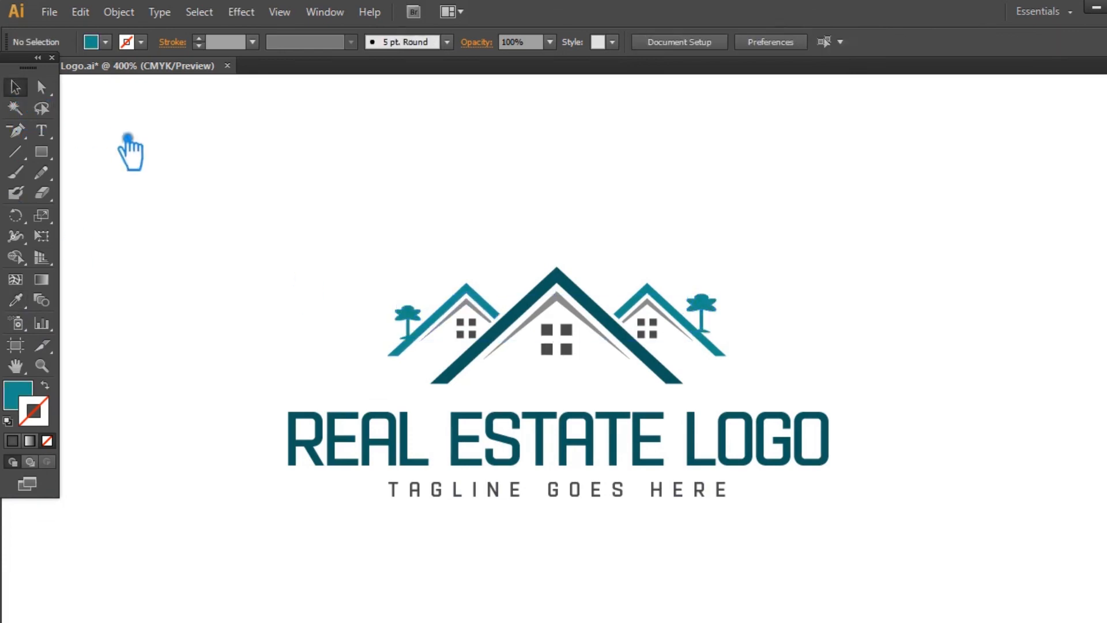
{"action": "left_click_drag", "start_coordinate": [140, 161], "coordinate": [798, 387]}
{"action": "left_click", "coordinate": [843, 348]}
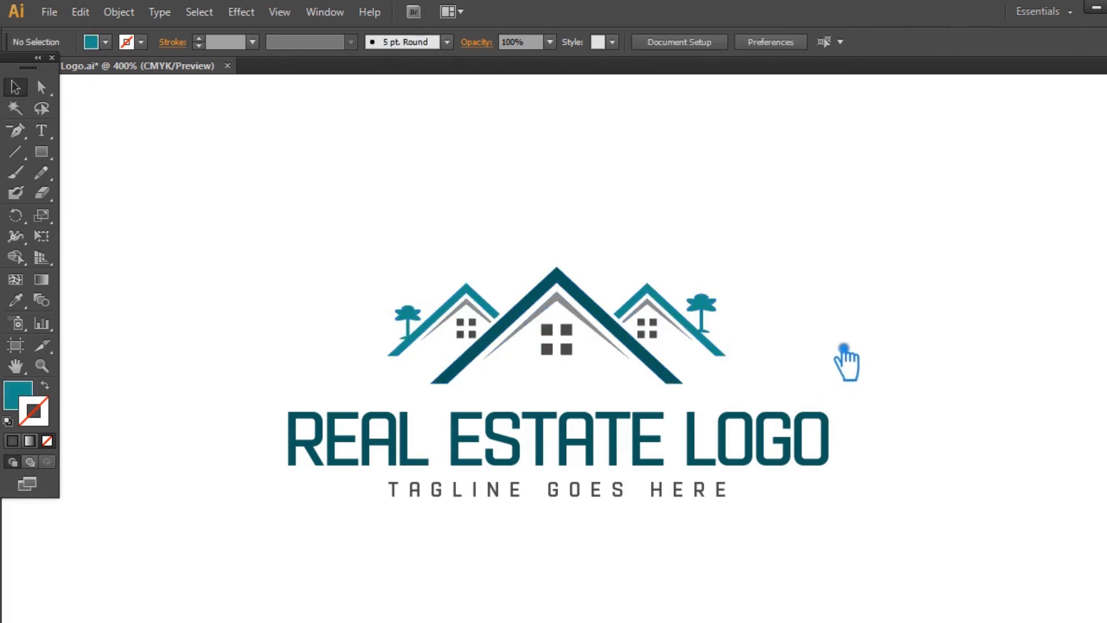